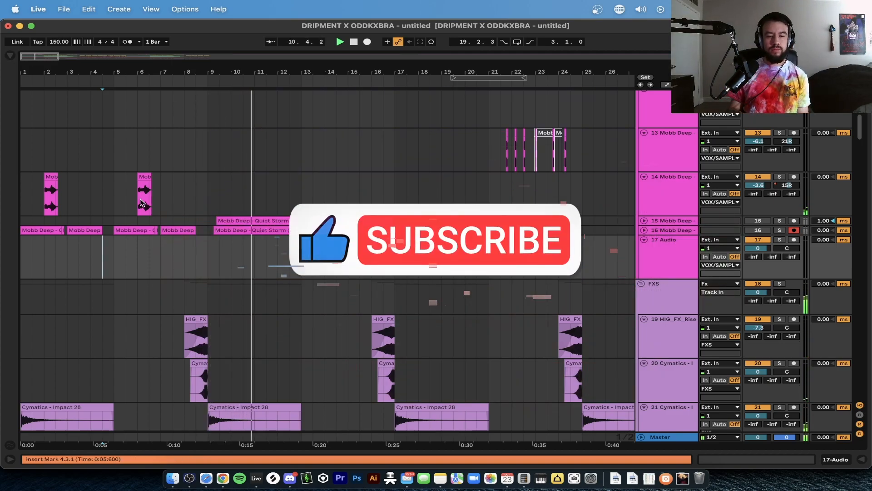
Search the browser for "quiet storm".
drag(207, 252, 543, 256)
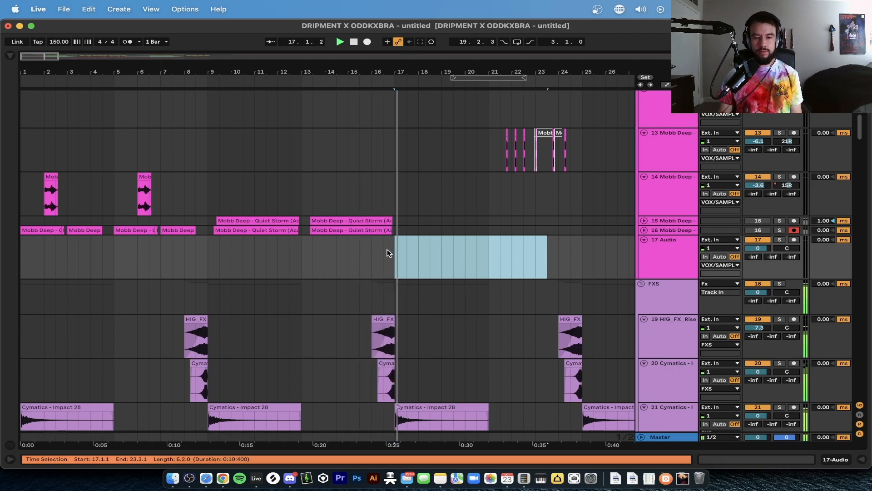
scroll(387, 249, down, 1)
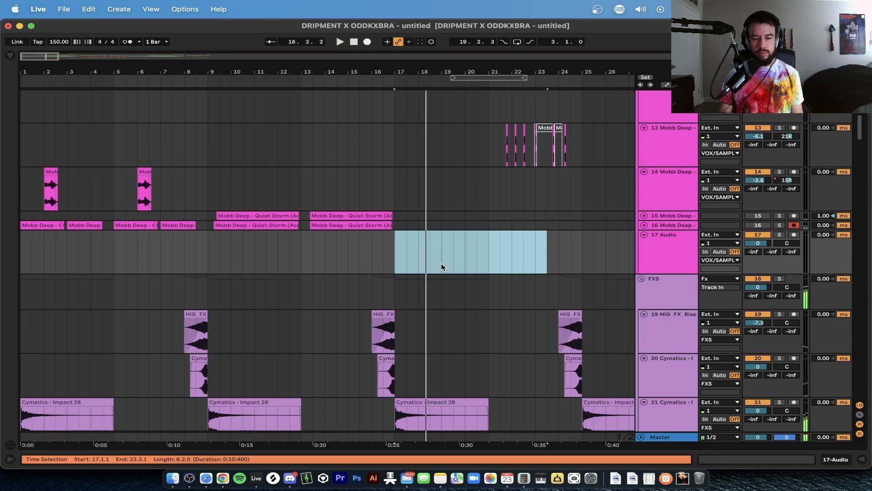
key(super+f)
text(a)
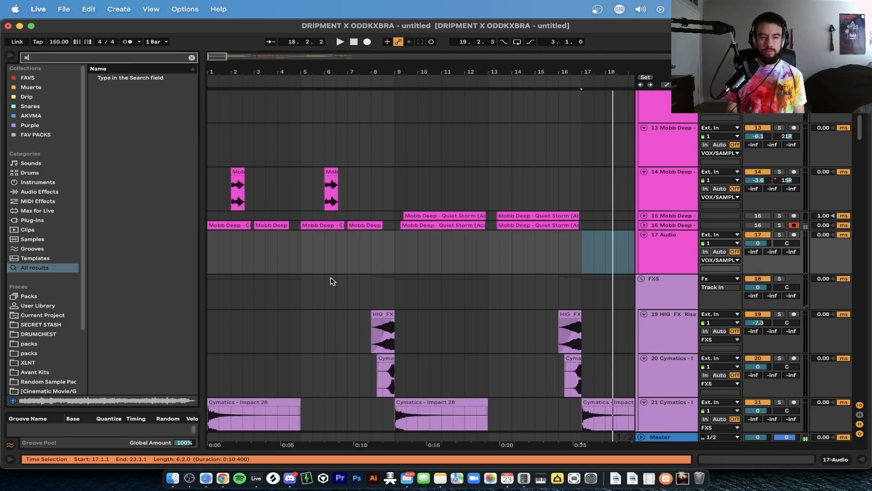
text(uiet storm)
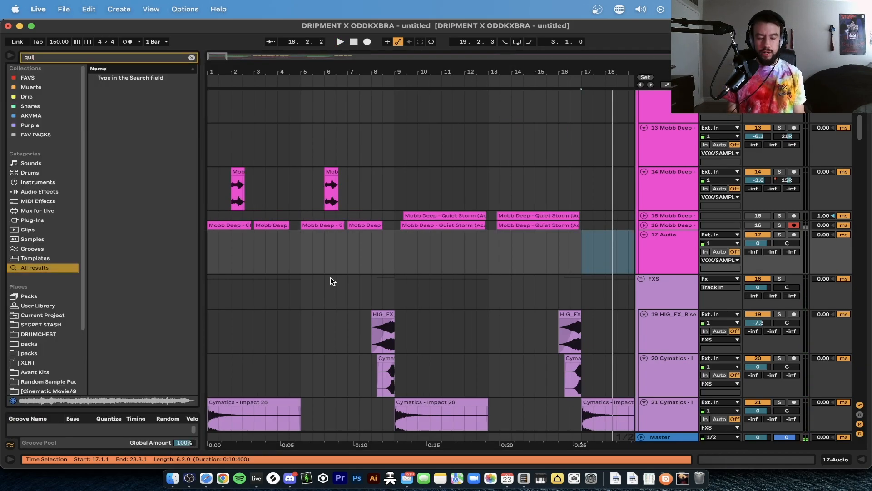
Place the last listed "Mobb Deep - Quiet Storm (Acapella).mp3" on the empty audio track 17, starting at bar 5.
click(200, 135)
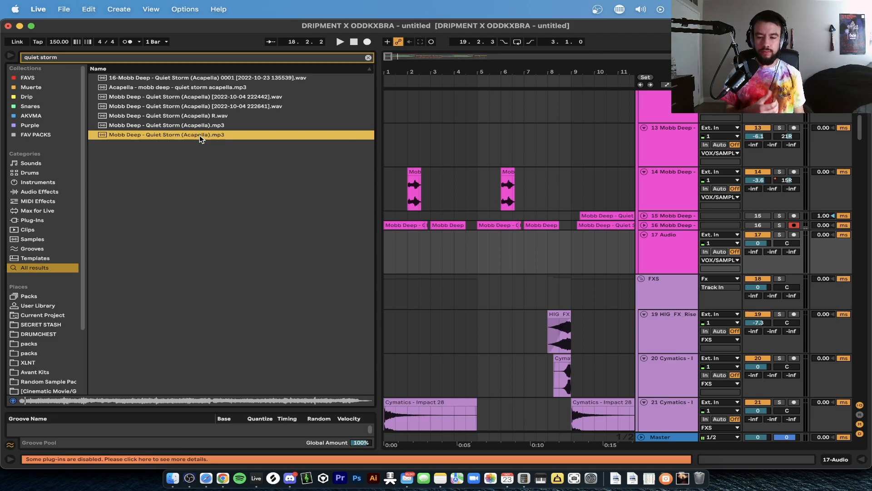
drag(380, 146, 271, 147)
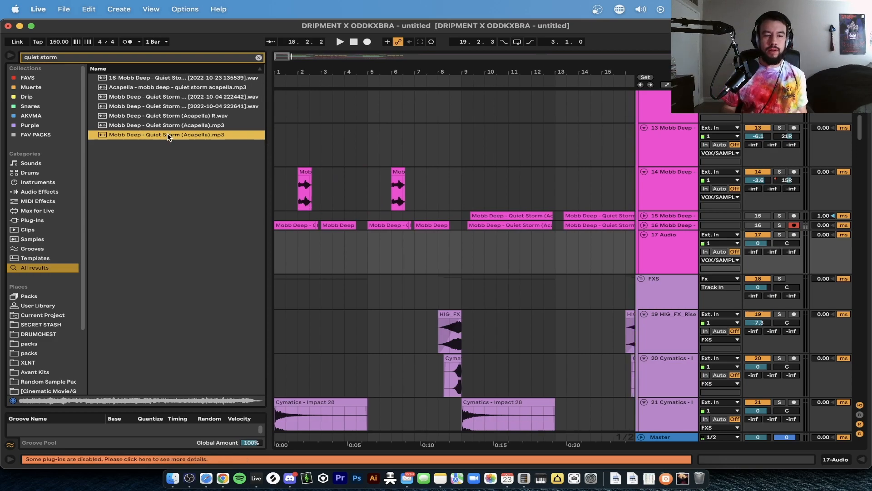
drag(157, 138, 371, 256)
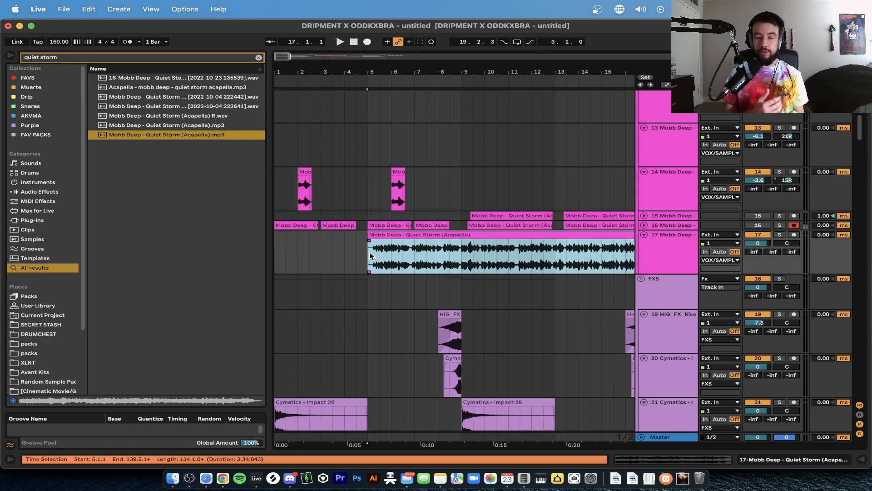
Switch to Safari and compare the tempo given for Mobb Deep's Quiet Storm across the Google results.
click(206, 478)
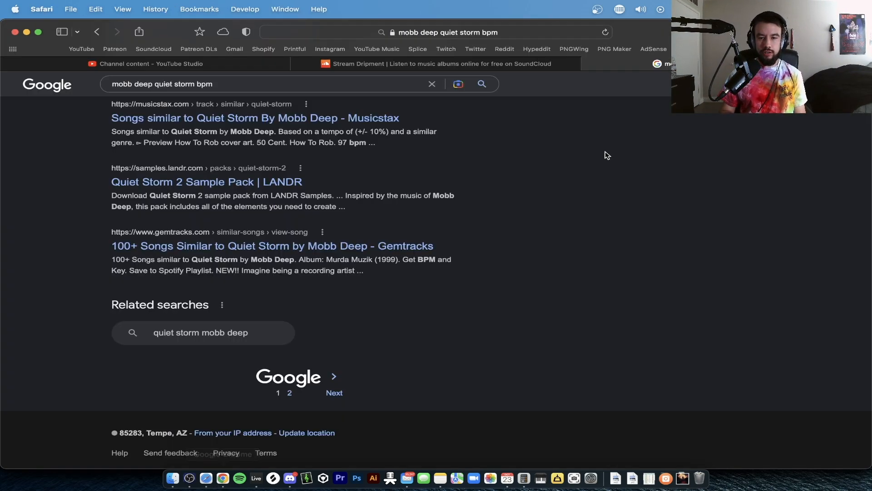
scroll(482, 149, up, 15)
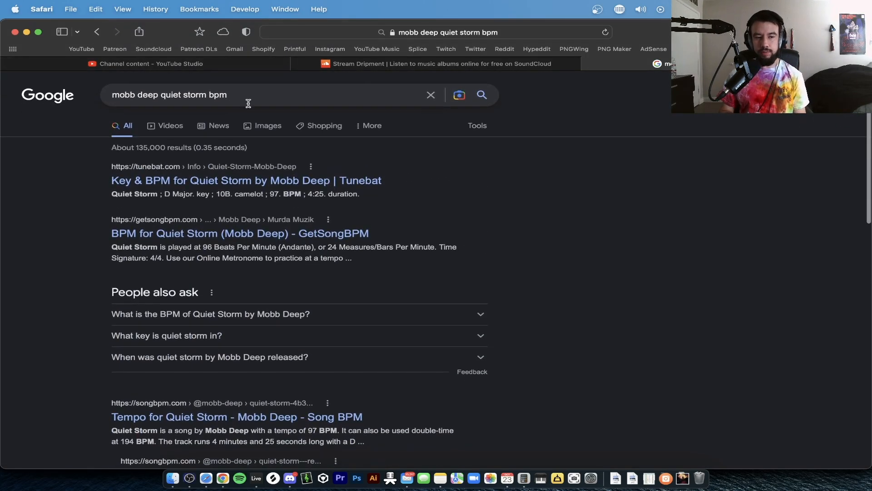
click(249, 103)
key(alt+shift+Left)
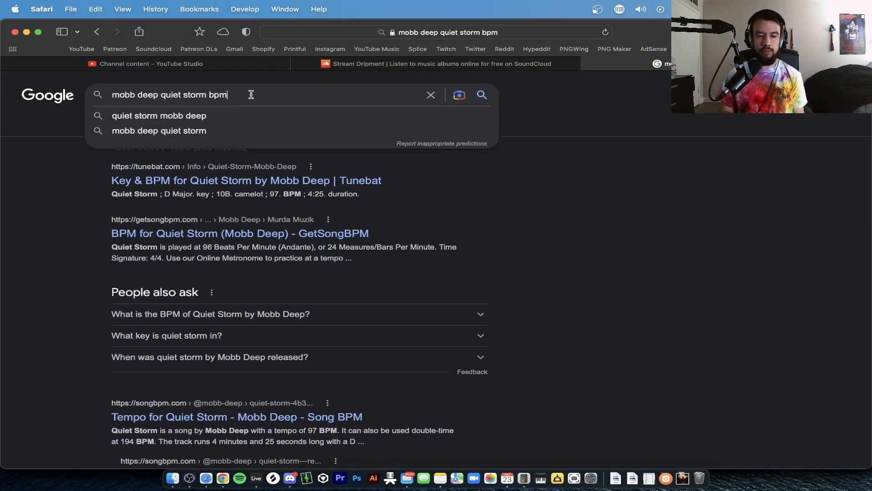
click(93, 205)
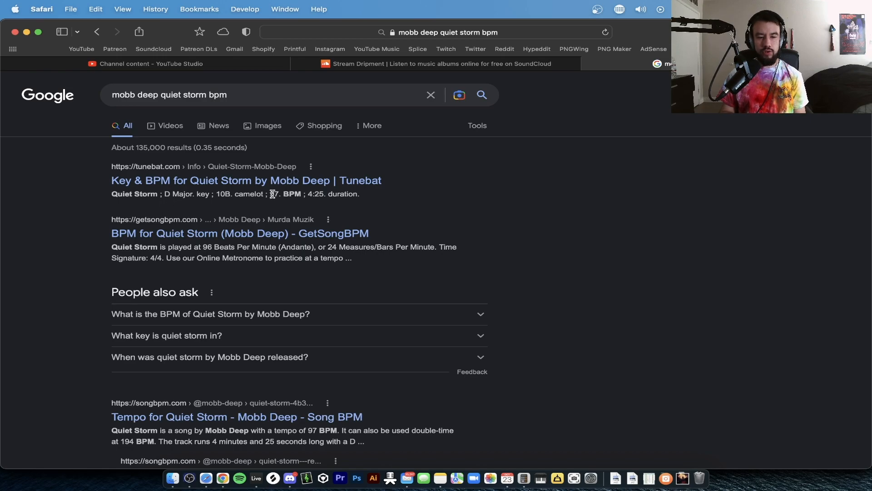
scroll(303, 194, down, 4)
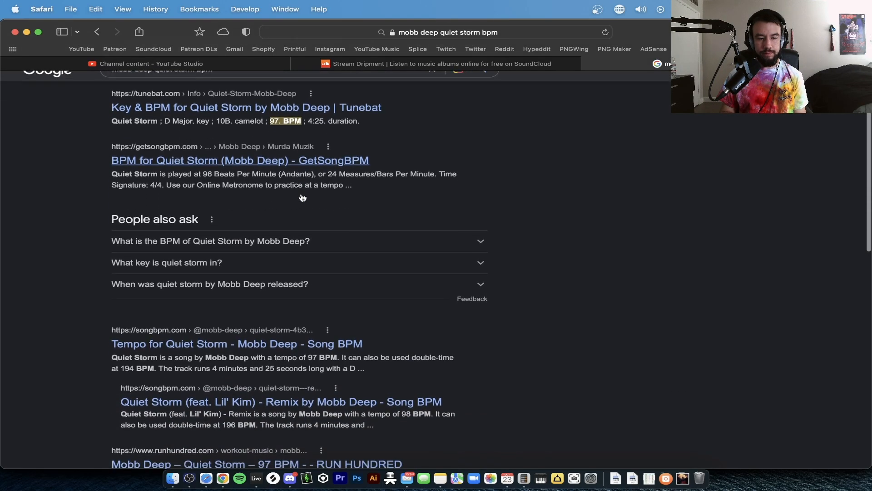
drag(219, 167, 263, 169)
scroll(272, 182, down, 7)
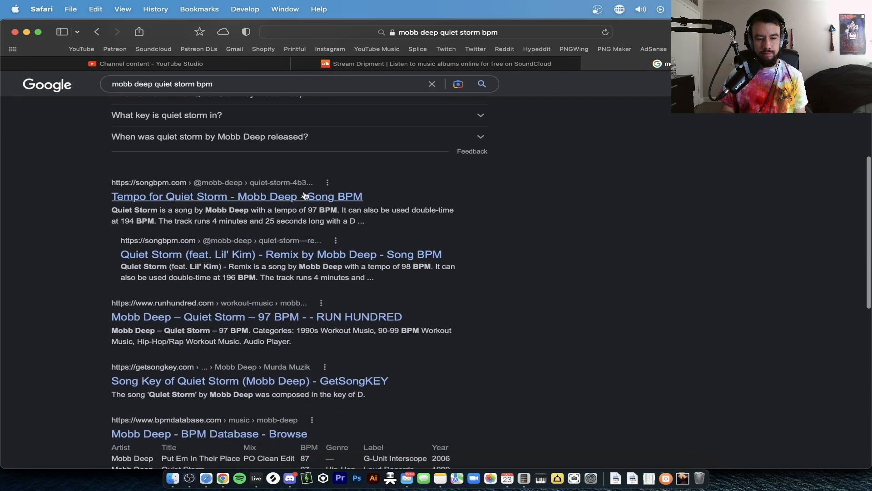
scroll(372, 303, down, 4)
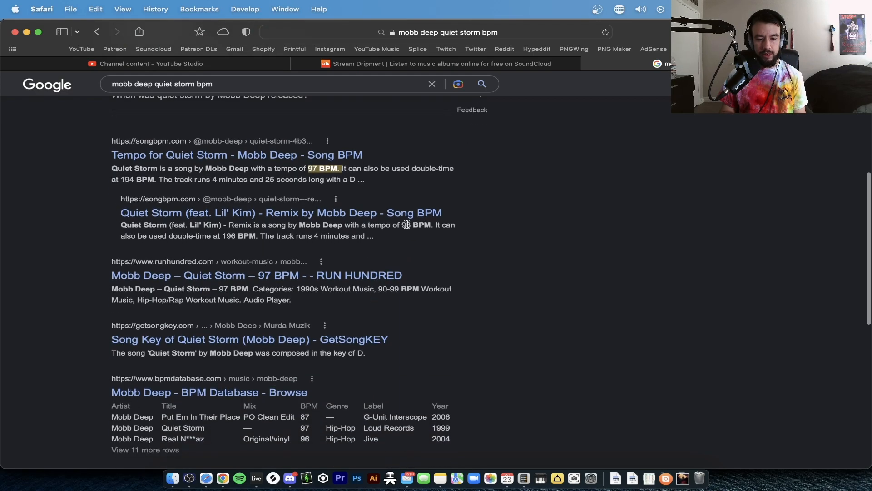
scroll(344, 279, down, 12)
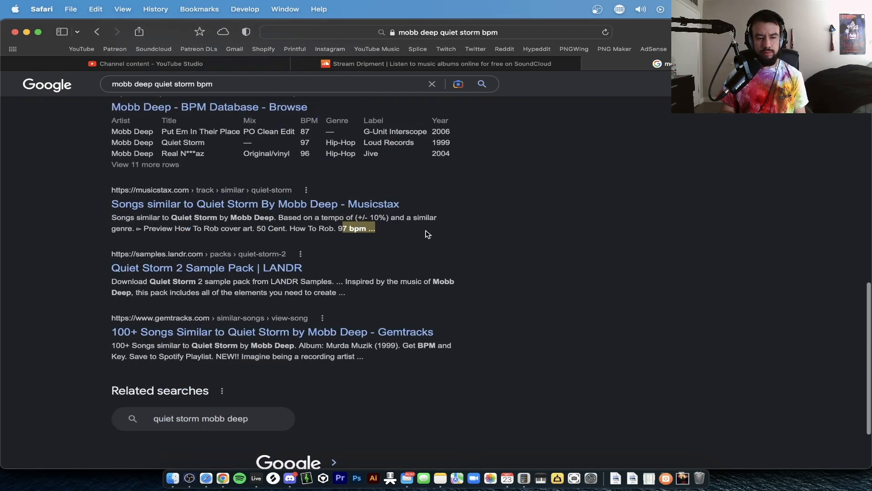
scroll(355, 250, up, 20)
Return to Ableton Live and warp the acapella clip on track 17 in Complex Pro mode with Formants 0.00 and Envelope 8.
key(super+Tab)
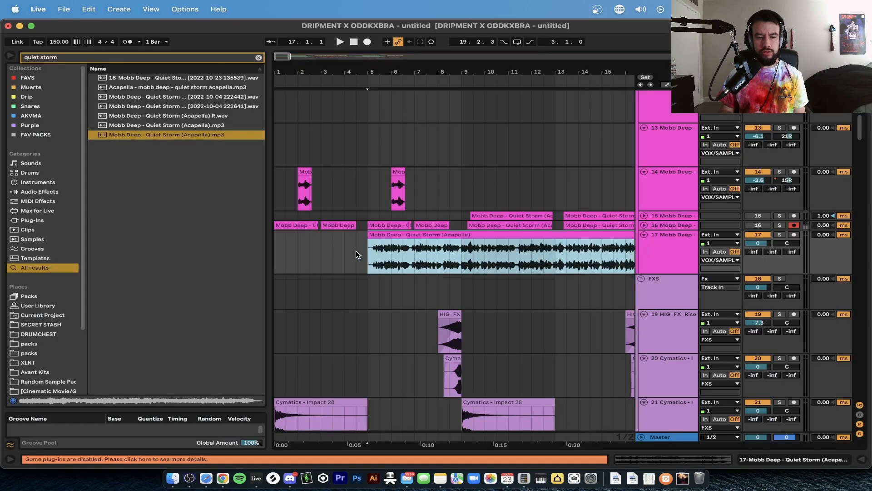
double_click(405, 234)
scroll(392, 177, up, 3)
scroll(364, 195, right, 2)
scroll(350, 197, down, 1)
scroll(351, 200, down, 1)
scroll(351, 199, down, 5)
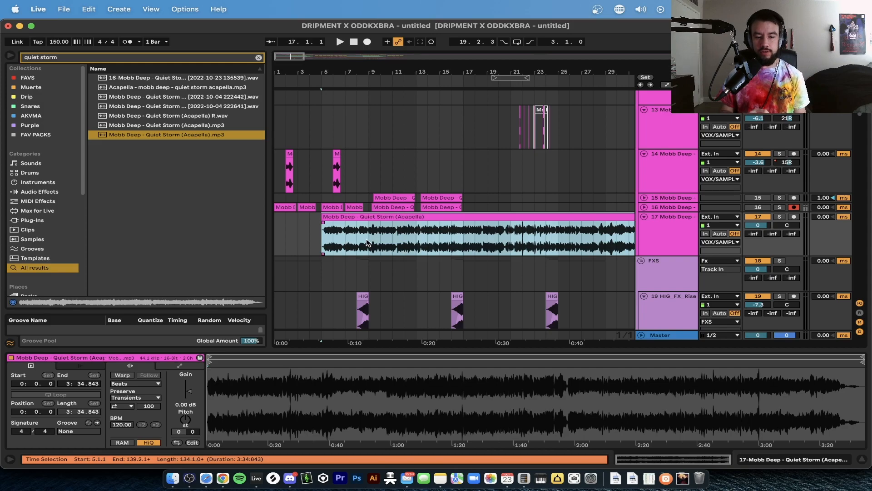
click(128, 377)
click(136, 383)
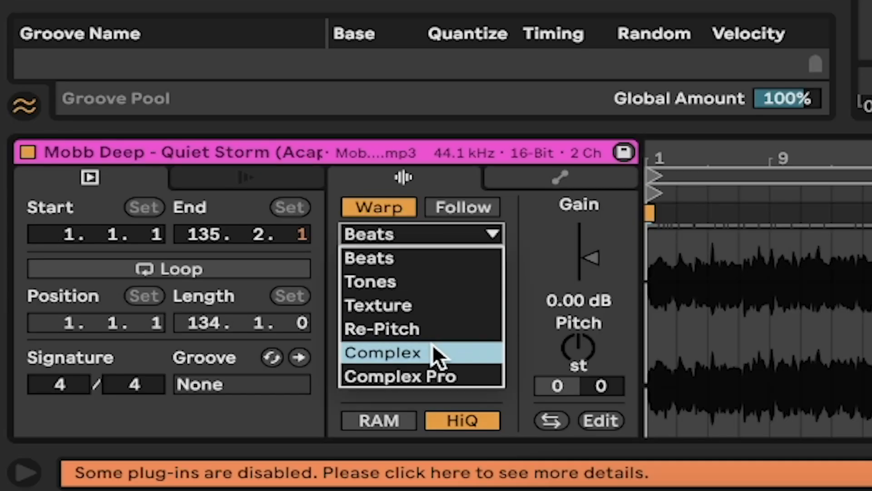
click(432, 370)
drag(435, 272, 453, 368)
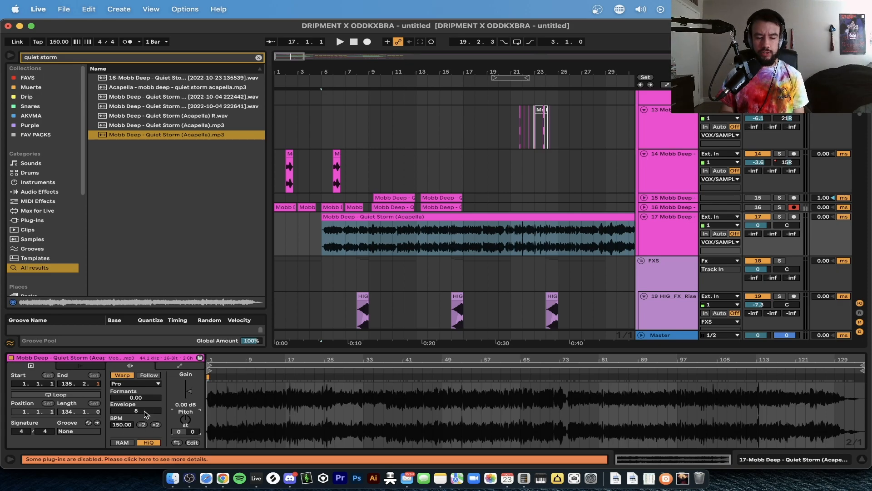
Set the acapella clip's BPM to 97.
click(123, 425)
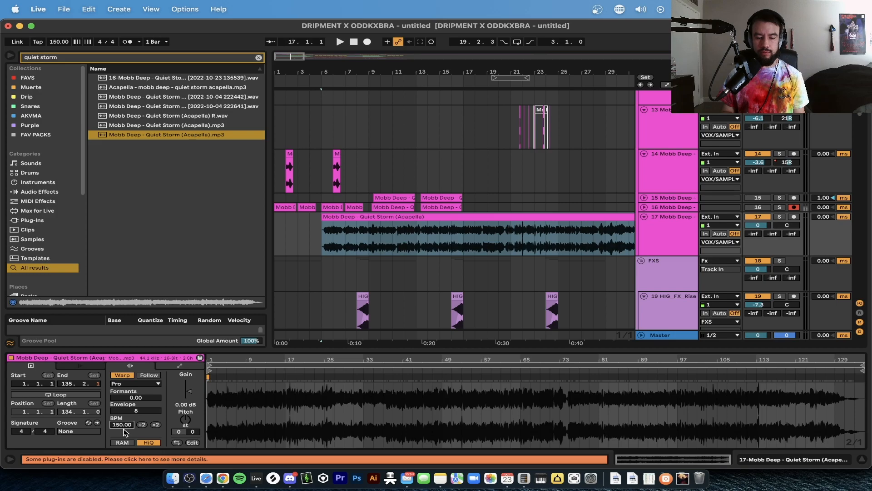
text(97)
key(Return)
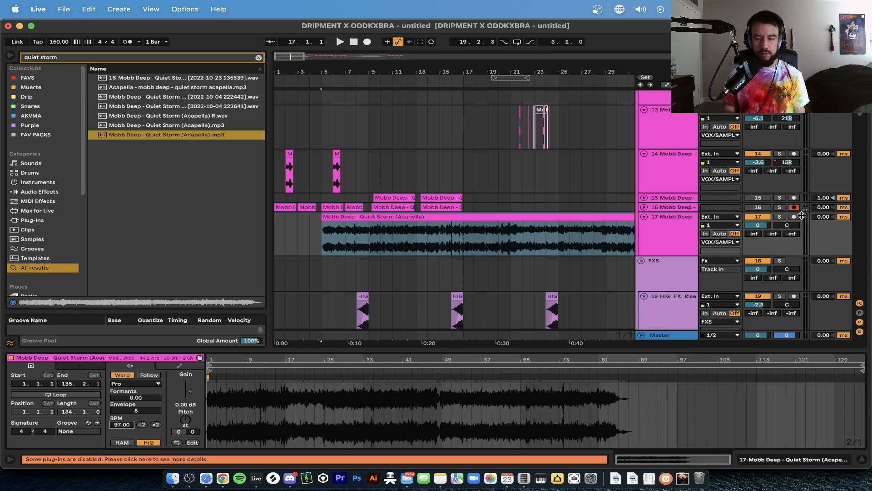
Solo track 17 and play the acapella from bar 5 and bar 9 to check its speed.
key(space)
scroll(365, 238, up, 4)
scroll(366, 237, left, 3)
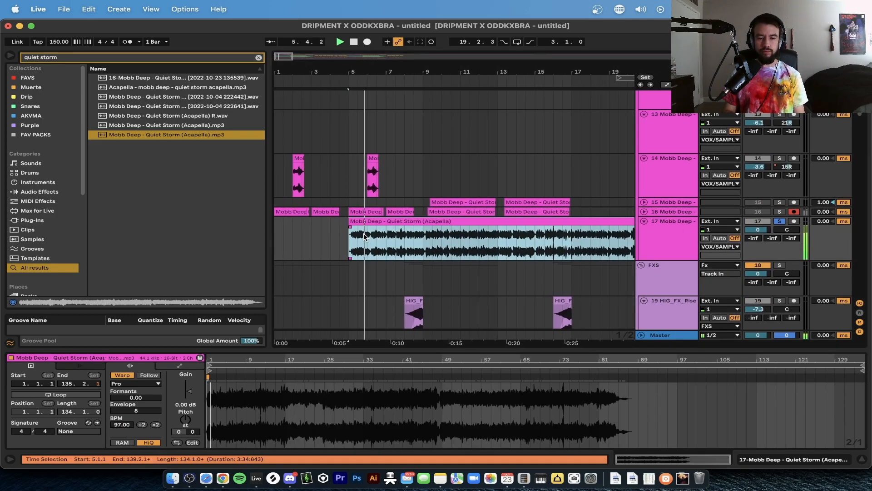
scroll(365, 236, right, 4)
scroll(400, 236, left, 4)
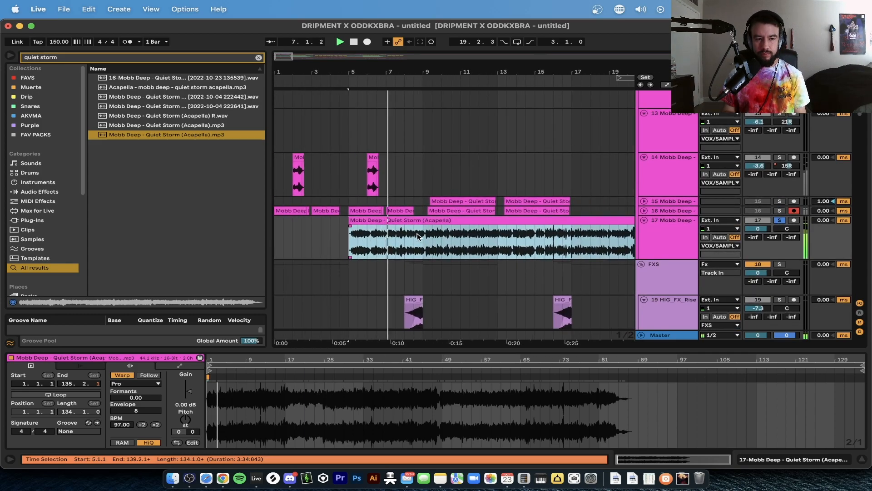
click(435, 236)
scroll(432, 239, right, 4)
scroll(432, 240, down, 1)
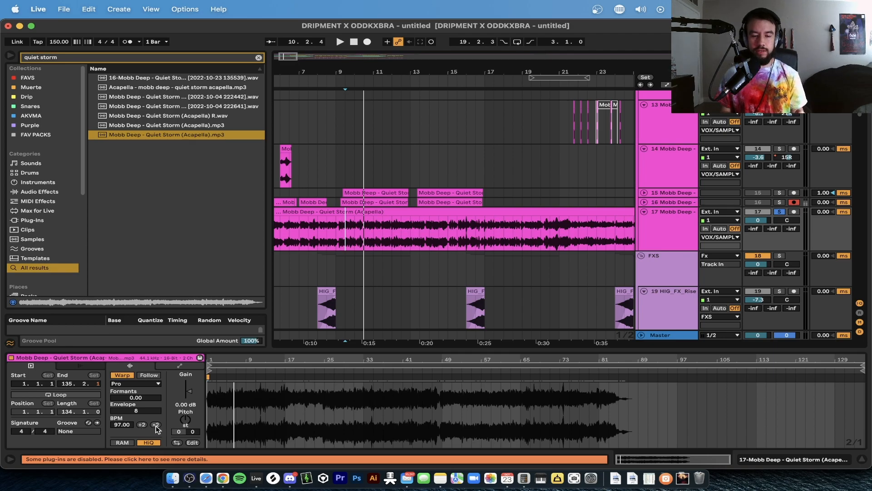
Double the acapella clip's BPM to 194 and replay it from bar 9.
click(156, 425)
scroll(368, 263, left, 5)
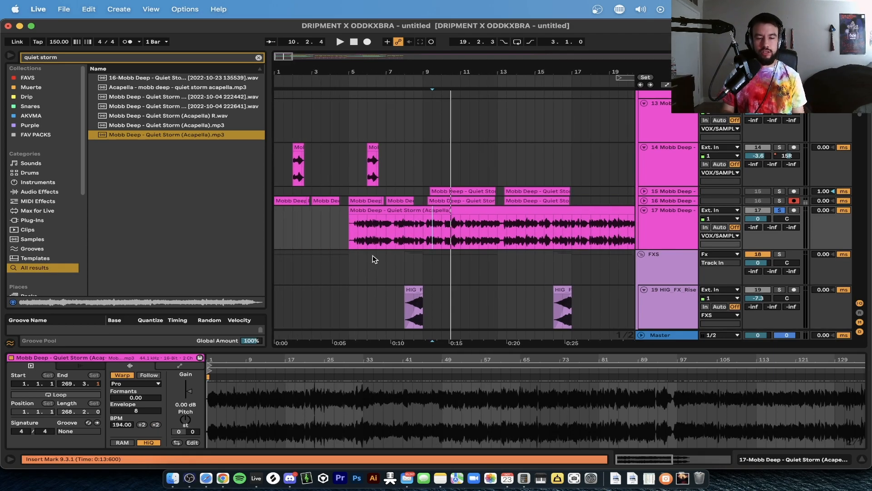
key(space)
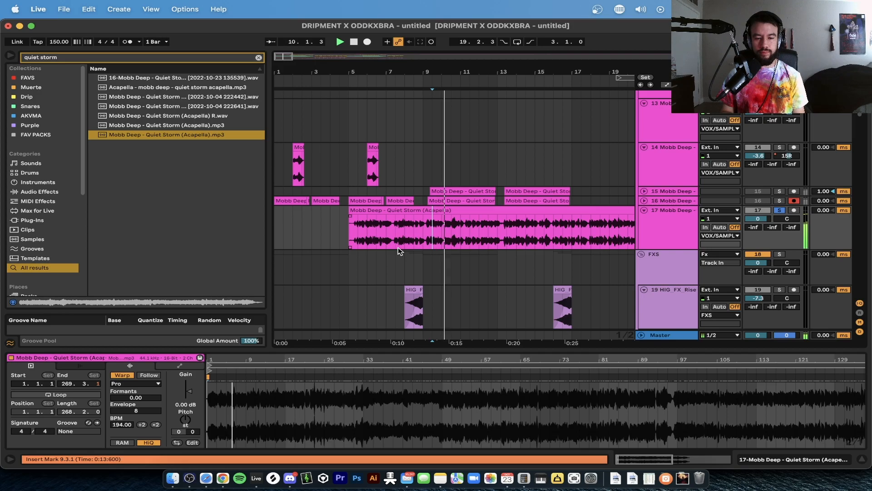
Audition the acapella from bars 15, 18 and 17 to search for a usable vocal phrase.
scroll(398, 250, down, 6)
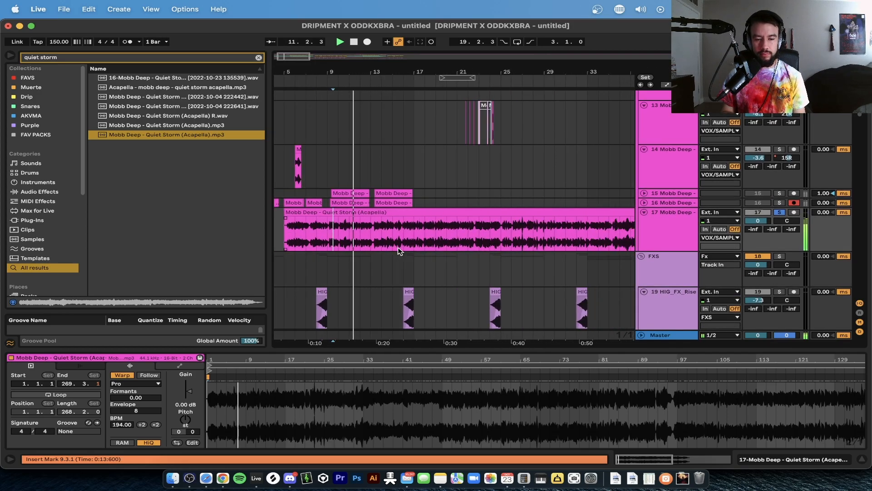
click(395, 240)
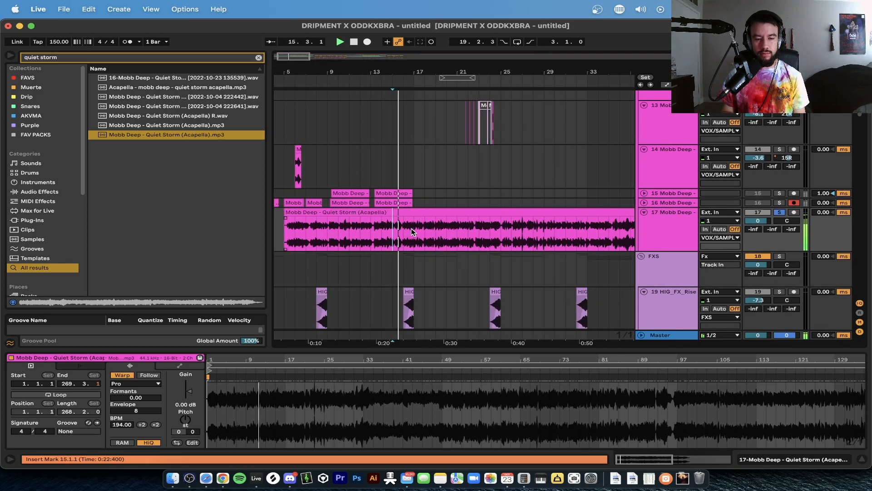
scroll(410, 229, up, 5)
click(437, 229)
scroll(423, 232, up, 4)
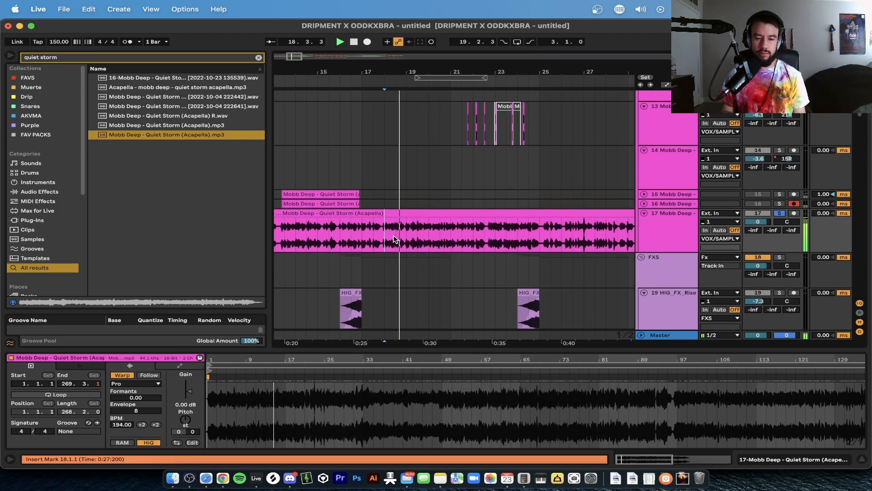
click(331, 233)
scroll(332, 234, down, 8)
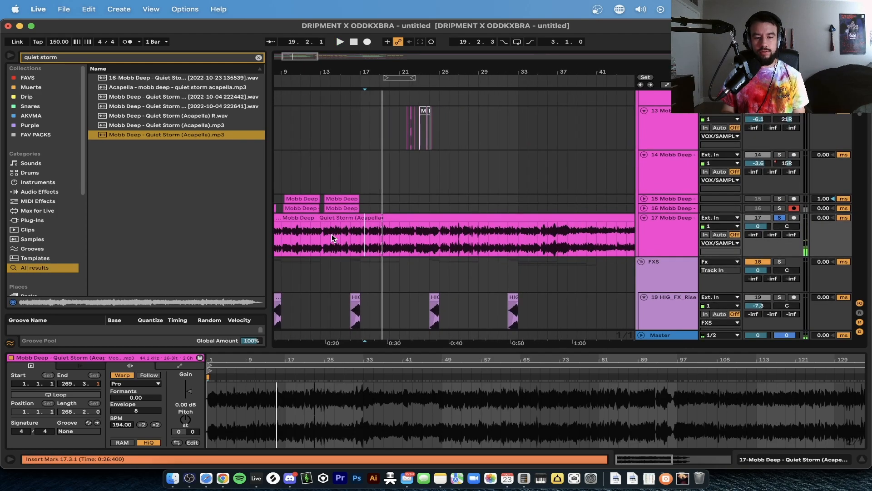
Replay the acapella from bars 16, 18 and 17.3 to pinpoint where the vocal phrase starts.
scroll(332, 233, left, 2)
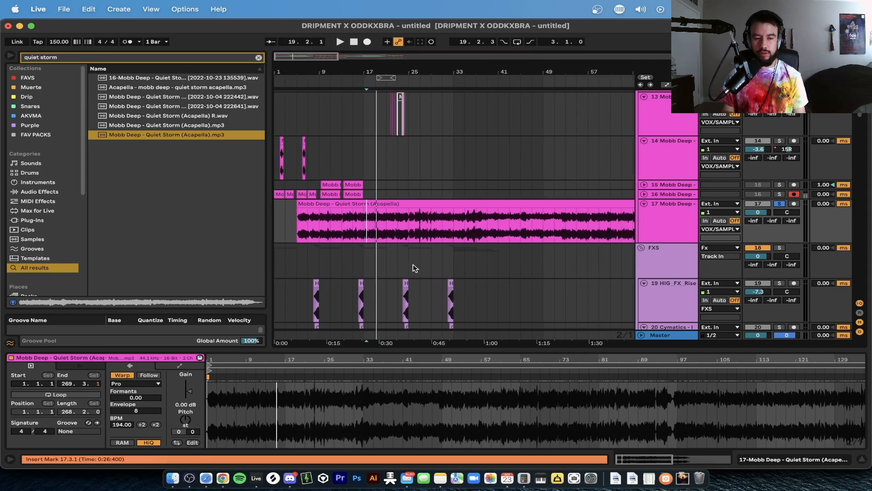
scroll(400, 254, down, 2)
scroll(377, 224, up, 5)
scroll(377, 224, down, 3)
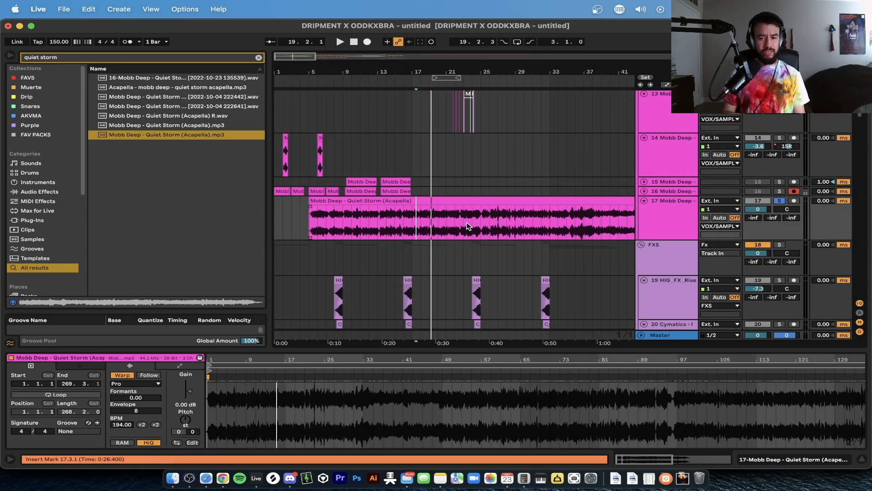
click(403, 221)
key(space)
scroll(419, 219, up, 3)
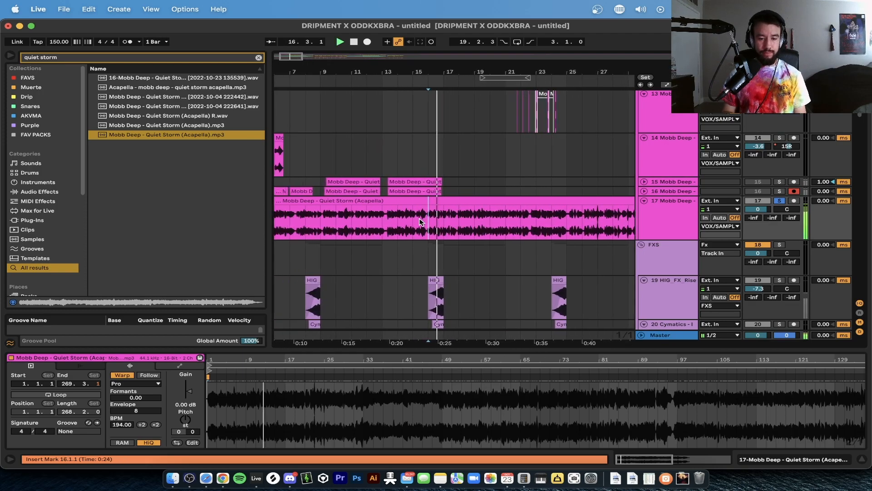
scroll(418, 219, left, 2)
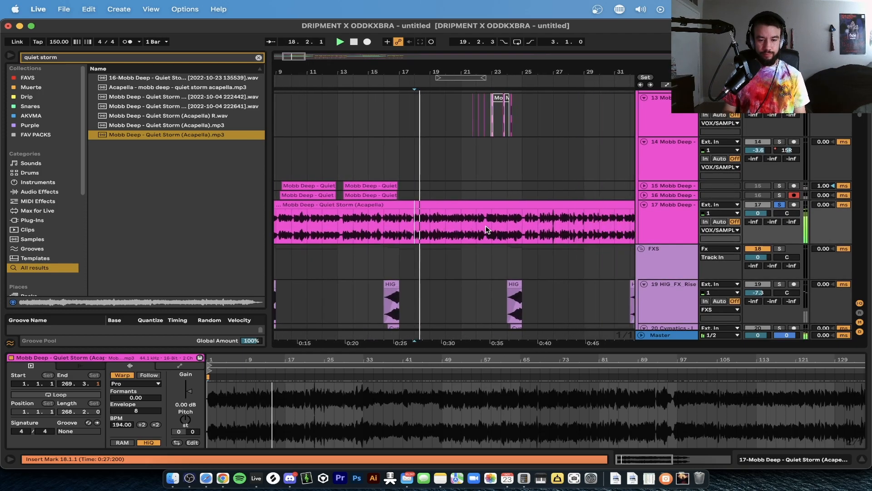
scroll(431, 236, up, 5)
click(459, 229)
key(space)
key(space)
scroll(459, 230, down, 4)
click(417, 232)
key(space)
key(space)
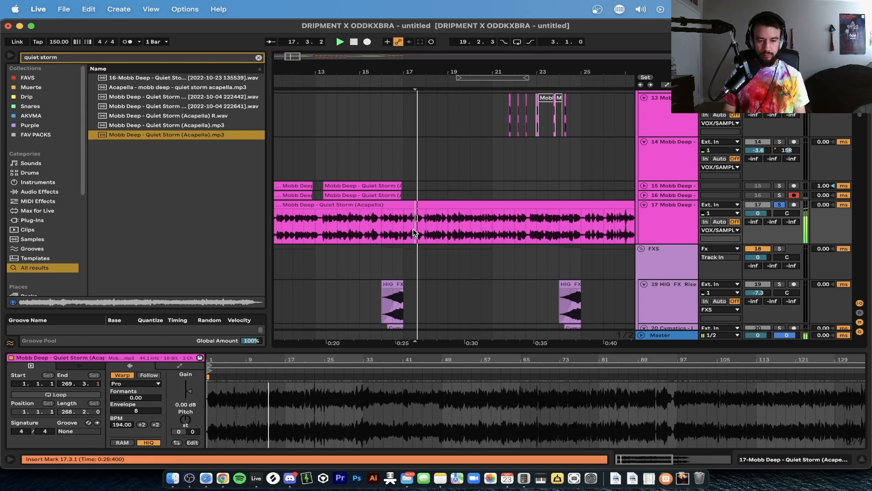
Split the acapella clip on track 17 at 17.4.4, just before the vocal phrase.
scroll(422, 233, up, 5)
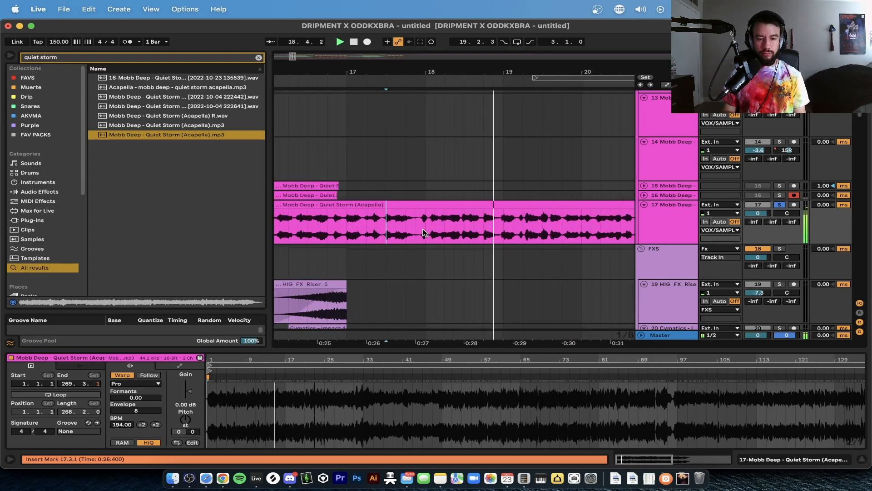
scroll(422, 233, up, 3)
click(402, 225)
key(super+e)
scroll(402, 225, down, 4)
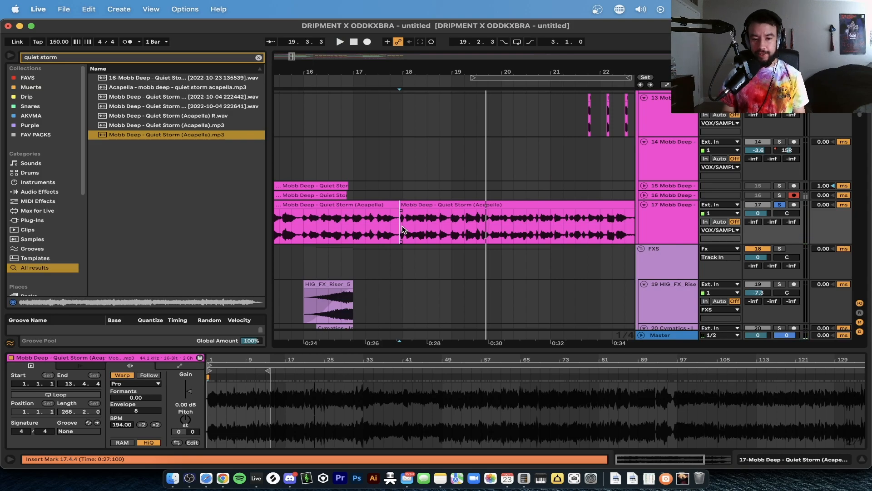
Play the acapella from the split and inspect the waveform around 17.3.1 and 18.1.1 to locate the phrase's exact onset.
scroll(402, 229, left, 2)
scroll(418, 227, up, 1)
scroll(423, 221, up, 4)
click(399, 211)
key(space)
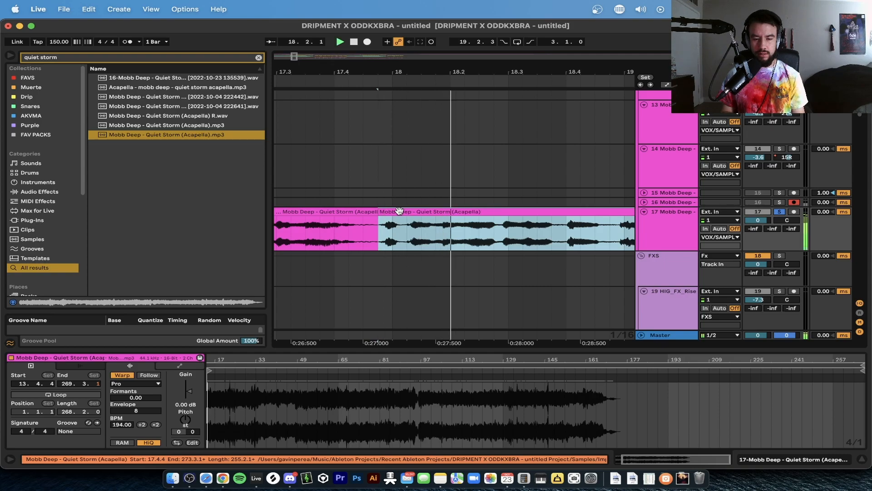
scroll(381, 225, down, 4)
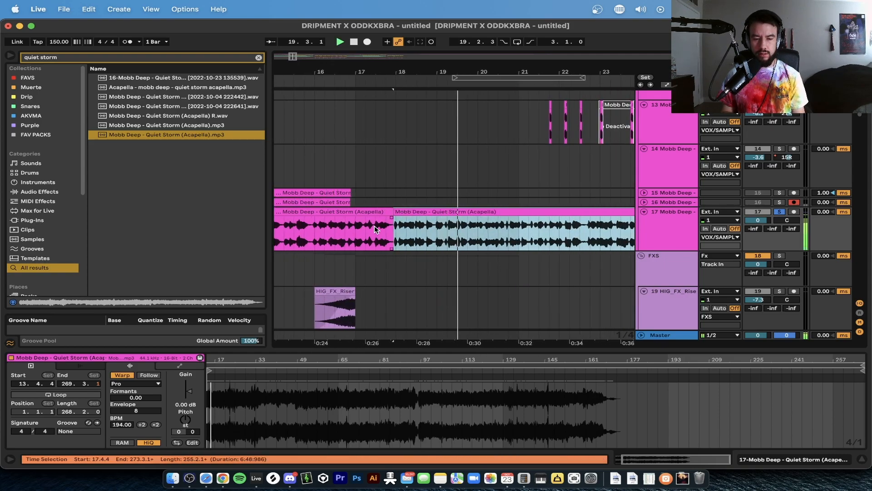
click(376, 227)
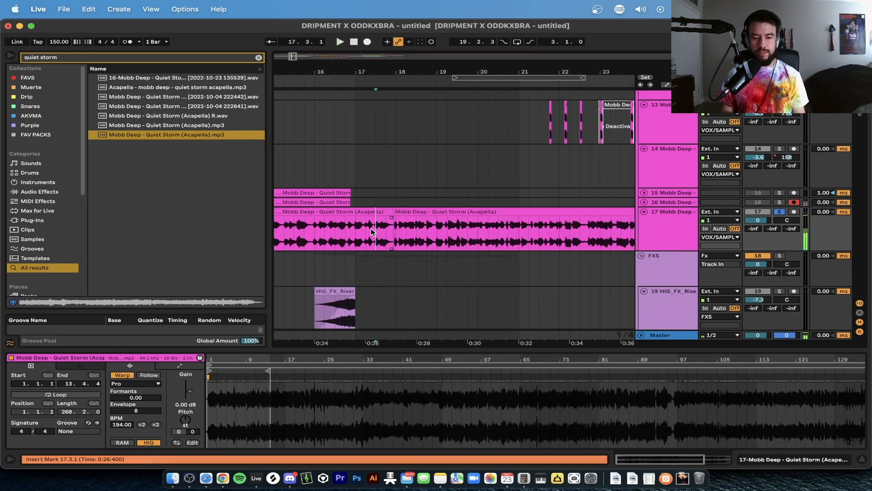
drag(374, 228, 401, 228)
click(395, 229)
scroll(395, 232, up, 10)
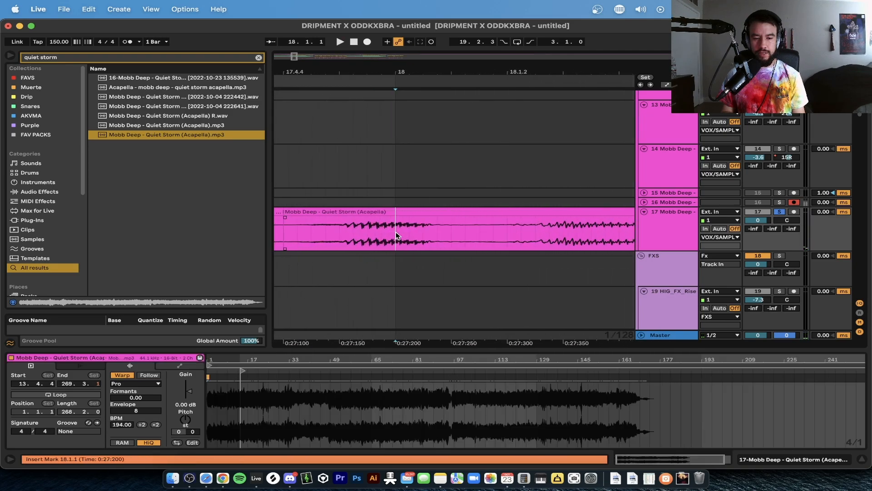
Split the acapella again at the vocal's onset just before bar 18 and delete all the audio before it.
scroll(349, 229, left, 5)
scroll(431, 238, up, 5)
click(488, 242)
key(super+e)
scroll(488, 245, down, 10)
click(475, 218)
key(Delete)
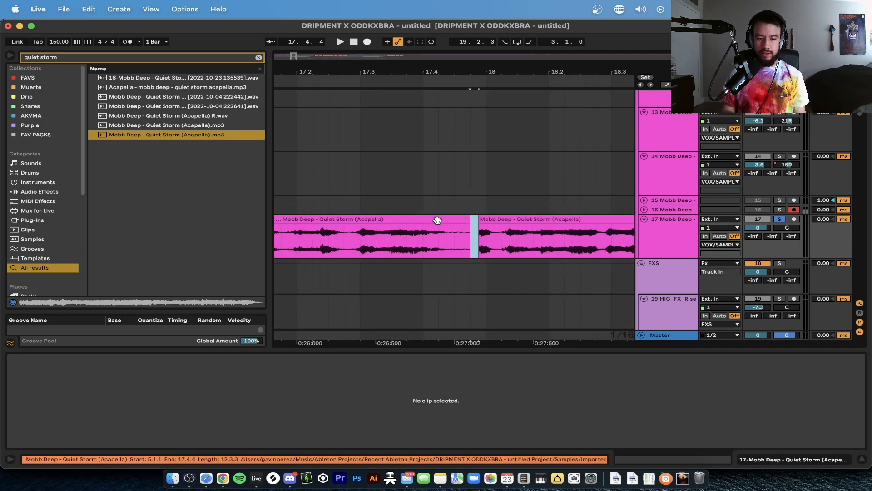
click(437, 220)
scroll(437, 220, down, 10)
key(Delete)
Split the acapella at bar 31, delete everything after it, and select the remaining clip.
click(574, 246)
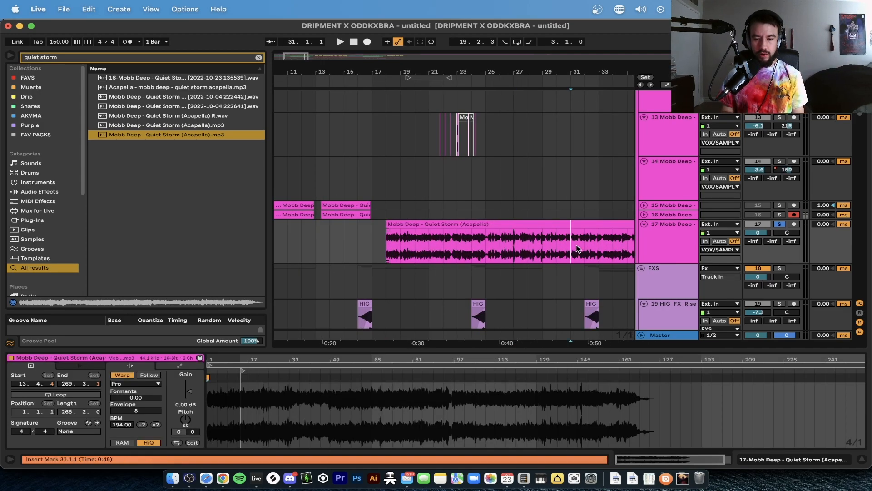
scroll(576, 244, down, 5)
key(super+e)
key(Delete)
scroll(561, 237, down, 5)
click(396, 237)
scroll(301, 240, up, 5)
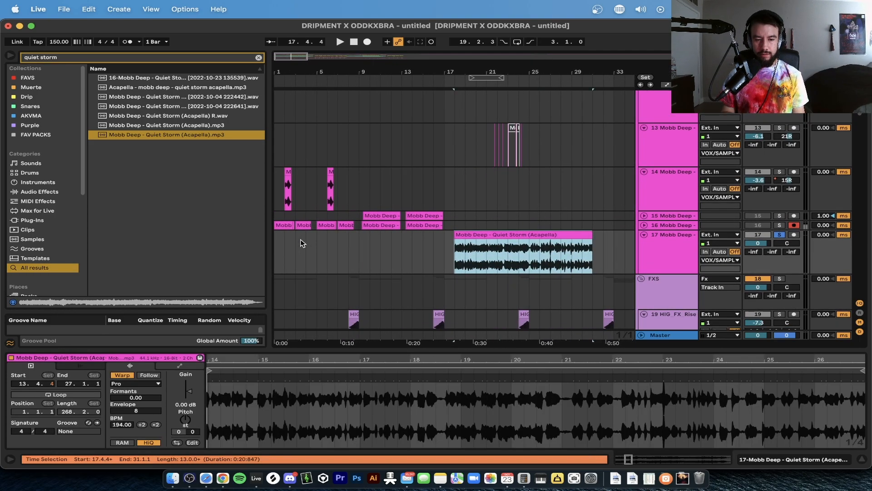
Play the arrangement from bar 5 with track 17 unsoloed to find where the vocal should enter.
click(342, 247)
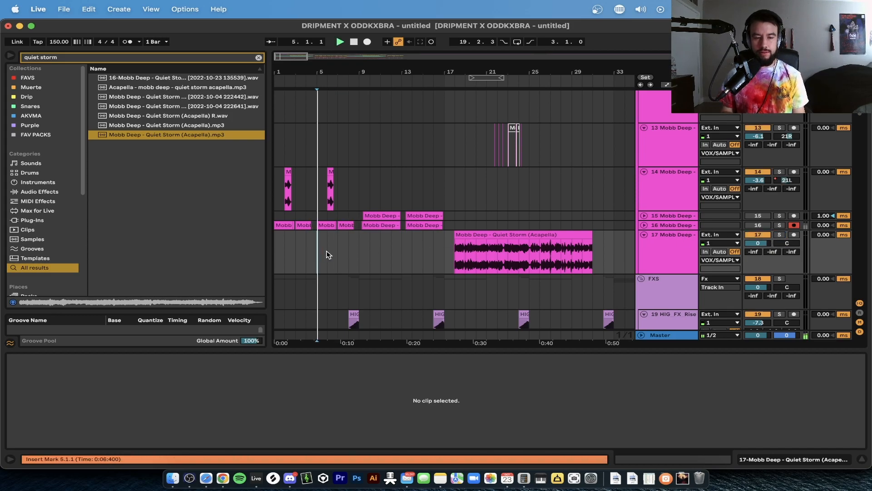
scroll(327, 254, up, 4)
scroll(383, 255, up, 1)
scroll(383, 256, down, 1)
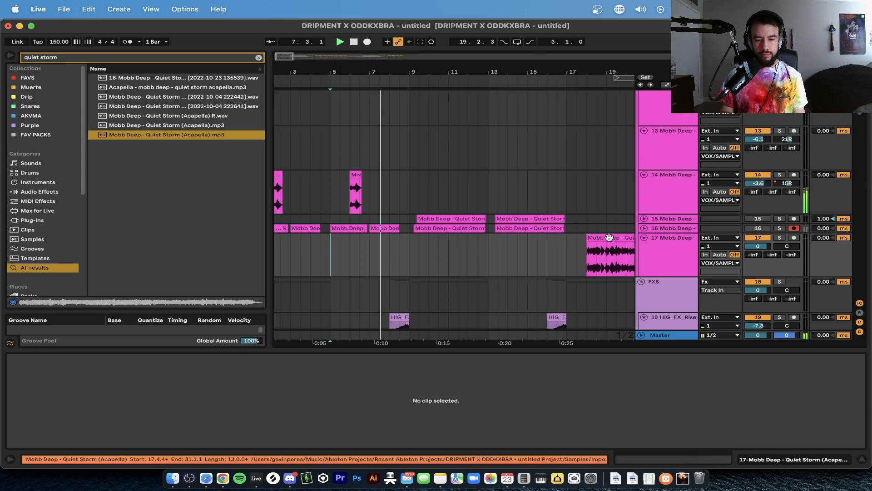
Move the trimmed acapella clip to start at 11.3.1 and audition it with track 17 soloed.
drag(610, 238, 483, 236)
scroll(432, 242, up, 3)
scroll(432, 242, down, 3)
key(space)
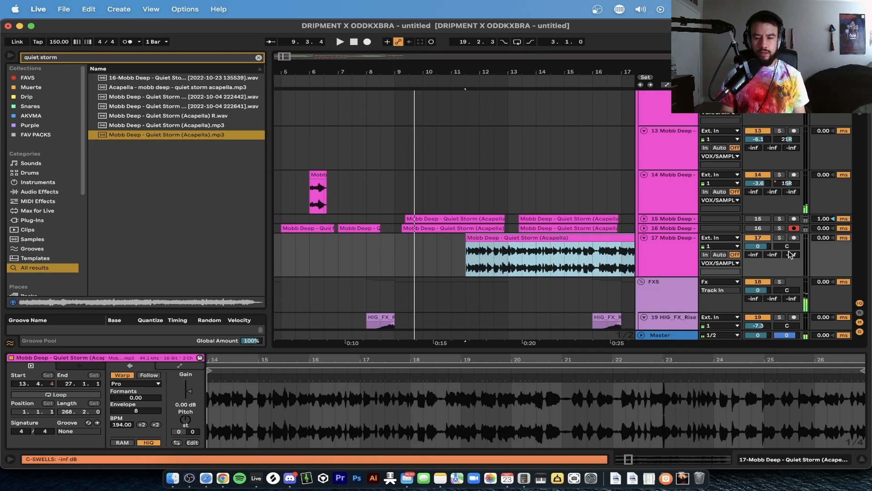
click(779, 237)
key(space)
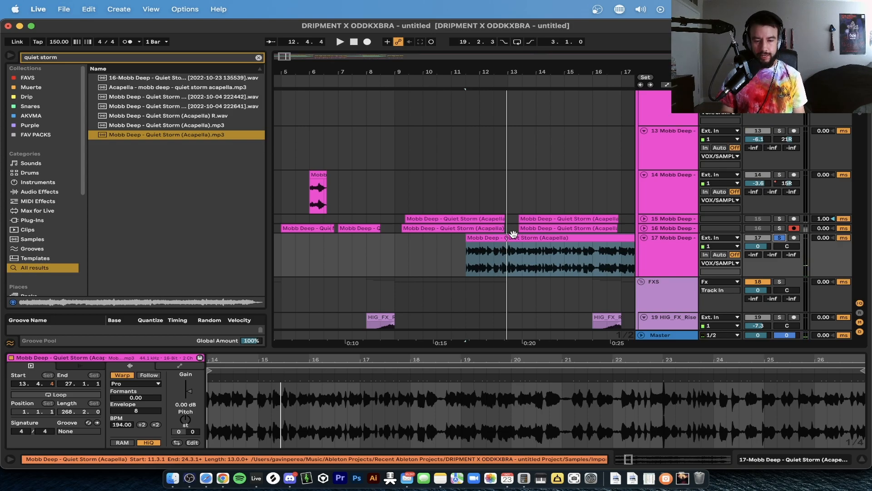
Unsolo track 17 and play the full arrangement from bar 8 to hear the section leading into the vocal.
click(379, 265)
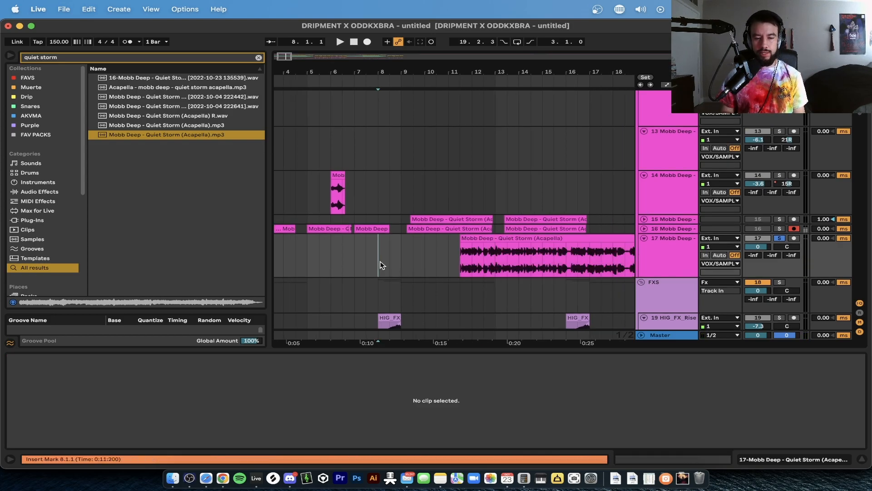
click(779, 238)
key(space)
key(space)
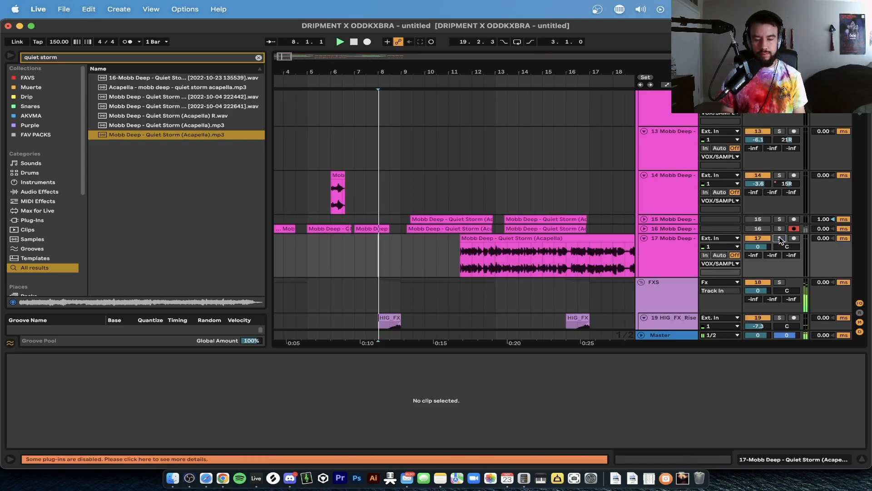
scroll(495, 264, down, 3)
scroll(495, 264, left, 3)
scroll(444, 245, up, 3)
scroll(445, 247, down, 1)
scroll(445, 247, down, 1)
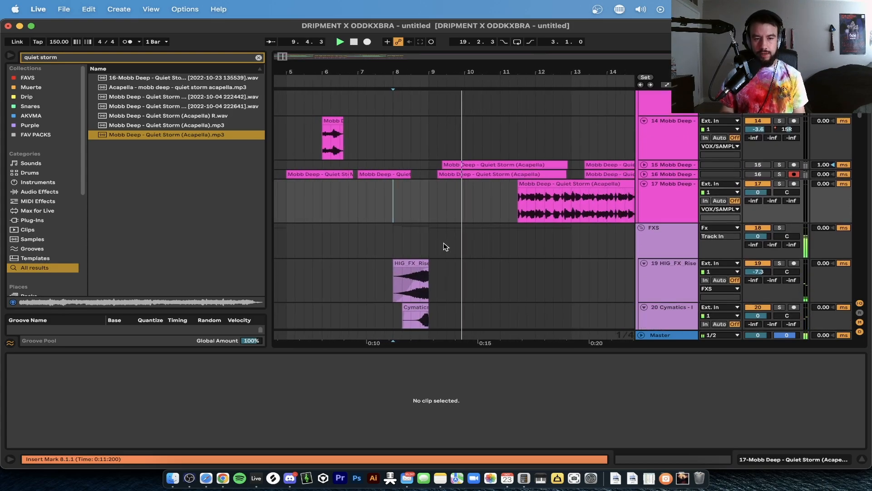
scroll(446, 247, right, 3)
scroll(446, 246, up, 1)
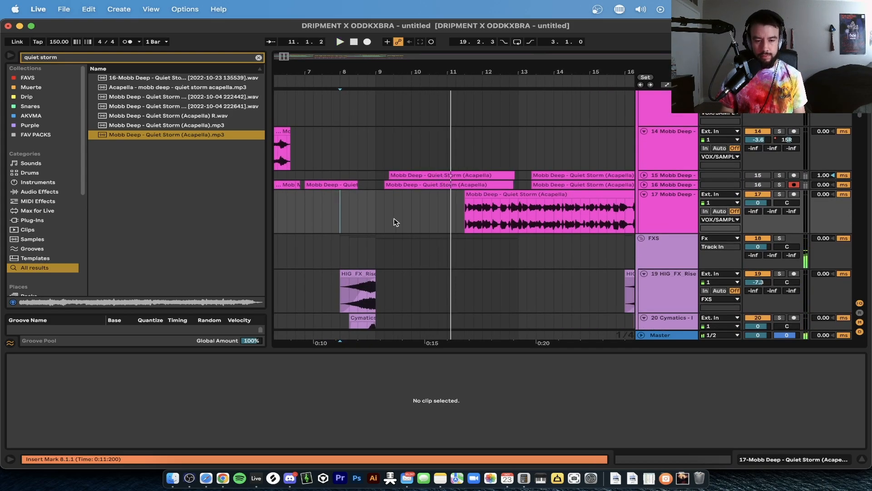
Move the acapella clip to 9.2.1, aligned with the track 16 clip, and play from bar 9.
scroll(375, 213, up, 3)
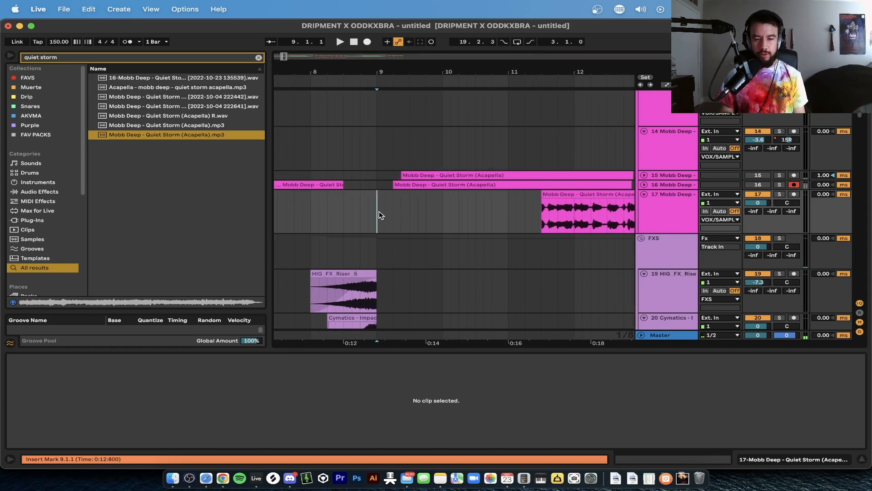
scroll(379, 211, right, 2)
drag(534, 194, 384, 204)
scroll(358, 208, up, 3)
click(313, 209)
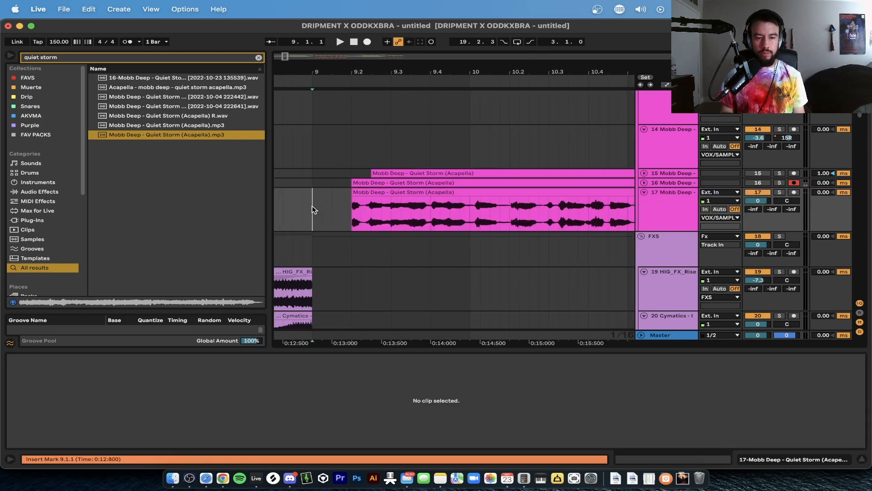
key(space)
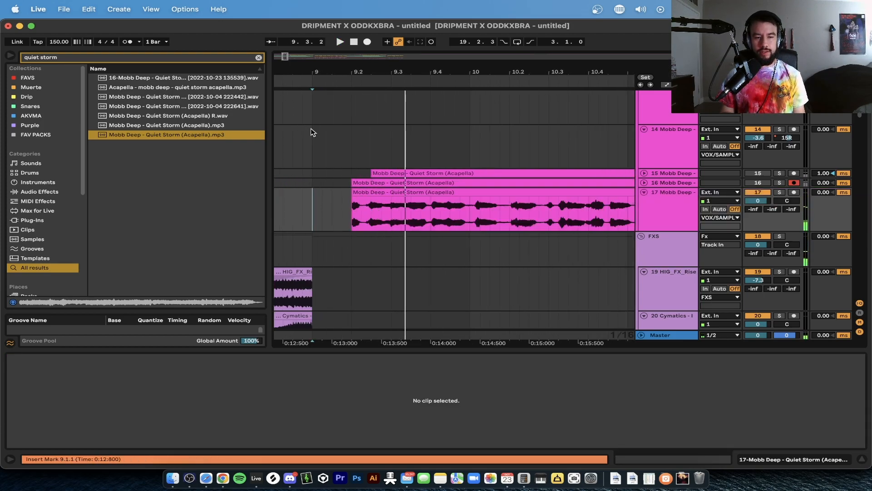
key(space)
key(space)
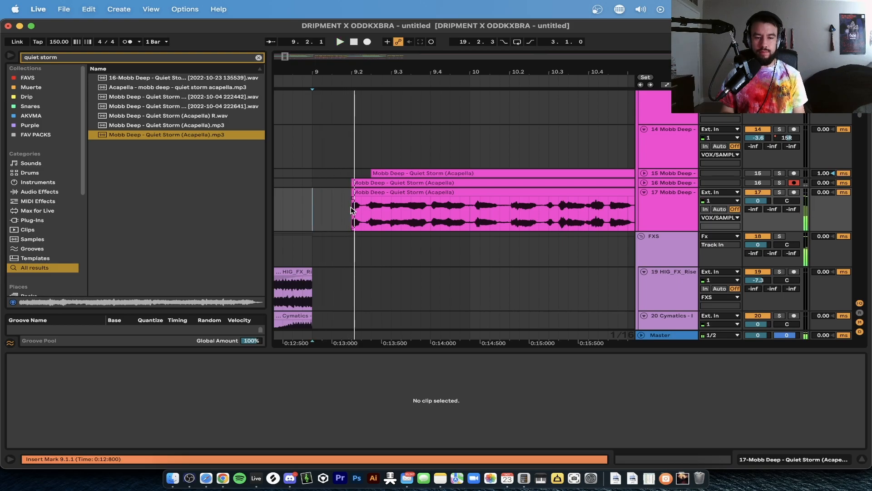
Replay the arrangement from bar 9 to check the vocal's timing against the beat.
scroll(353, 208, down, 2)
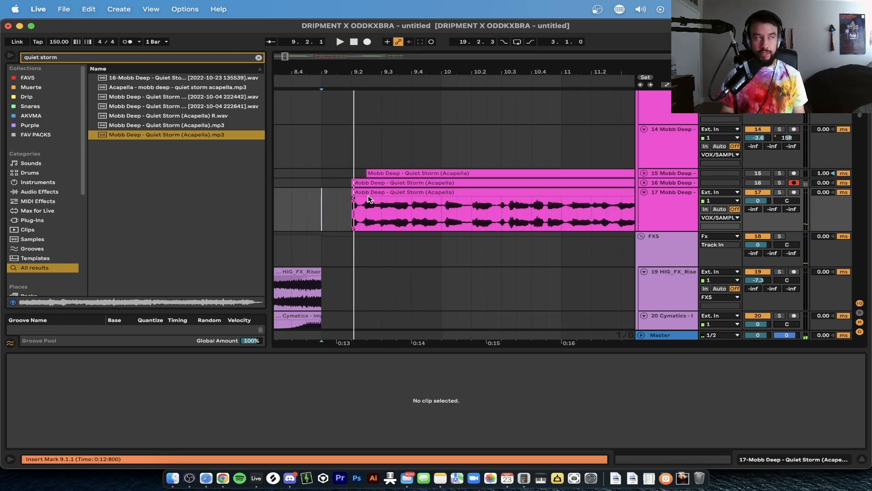
key(space)
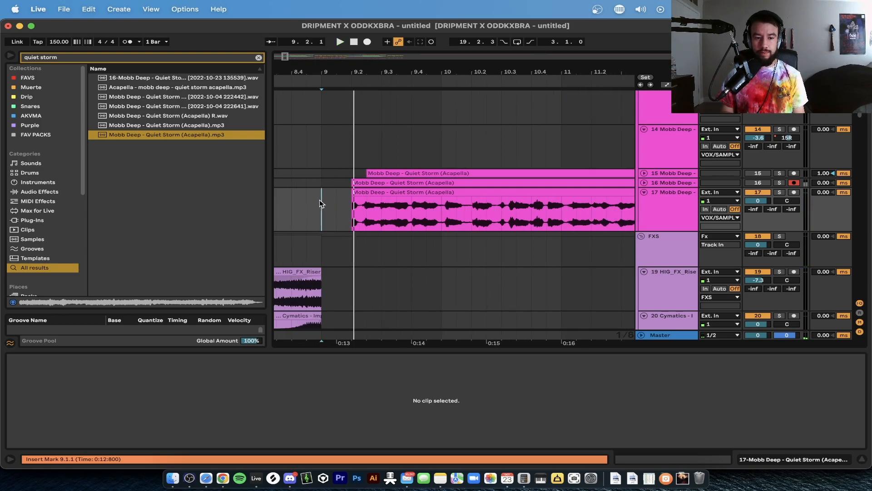
scroll(359, 194, down, 8)
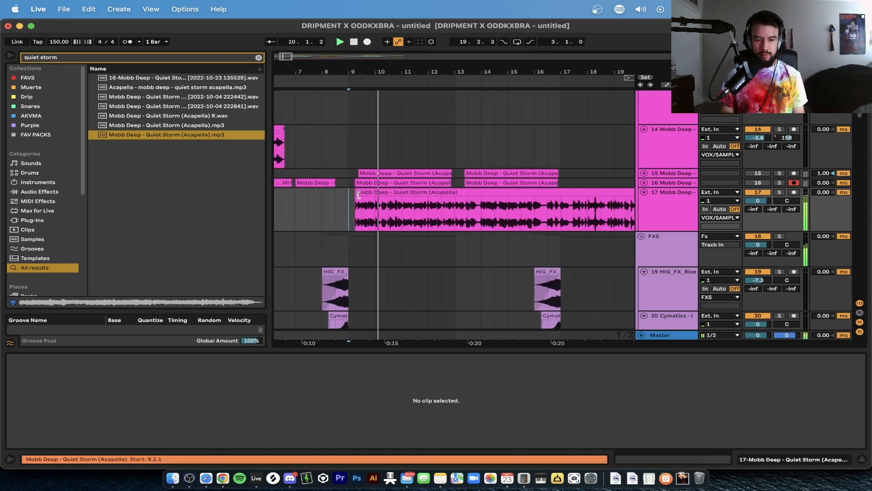
scroll(363, 200, up, 8)
key(space)
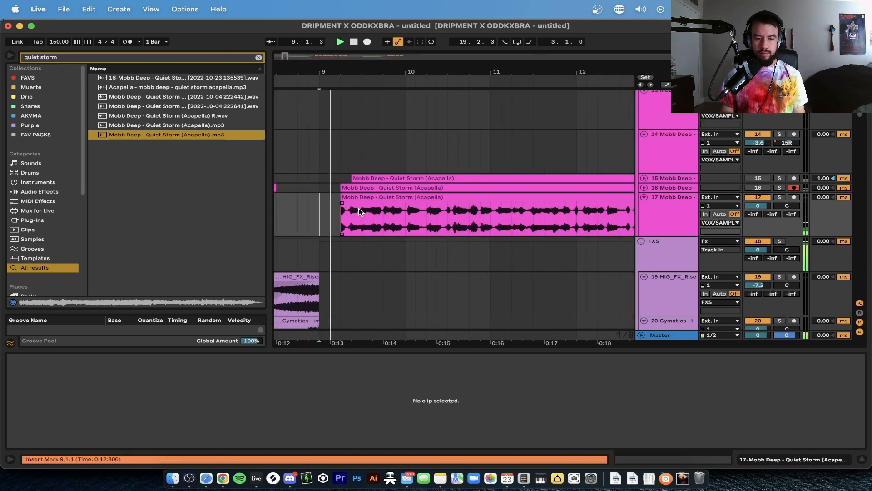
key(space)
Shift the acapella clip to start at 9.2.3 and listen to it from bar 9.
drag(349, 198, 357, 203)
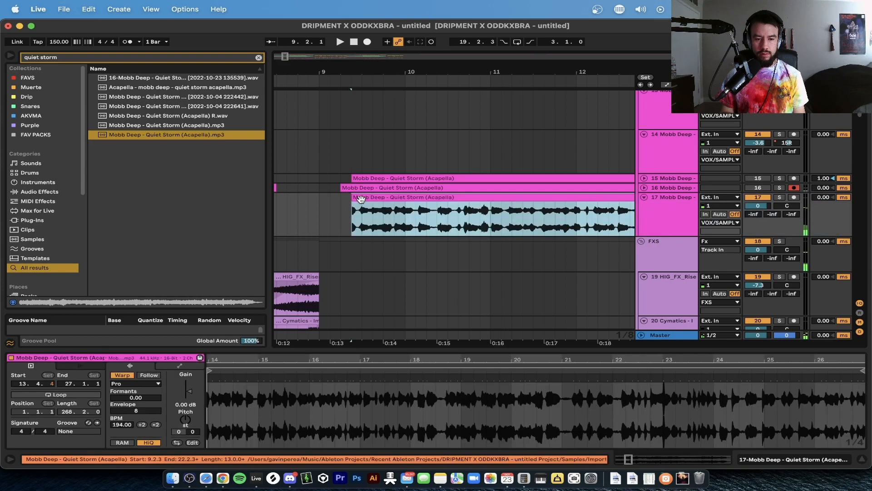
click(320, 216)
key(space)
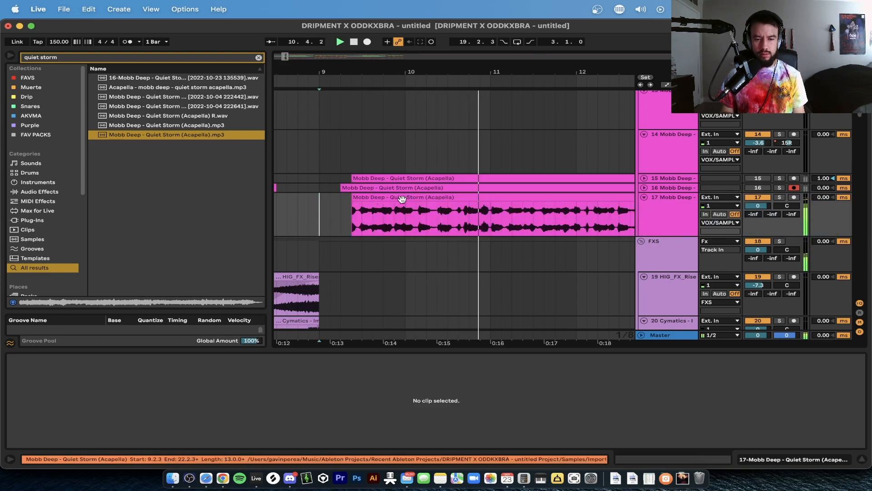
scroll(399, 198, down, 2)
key(space)
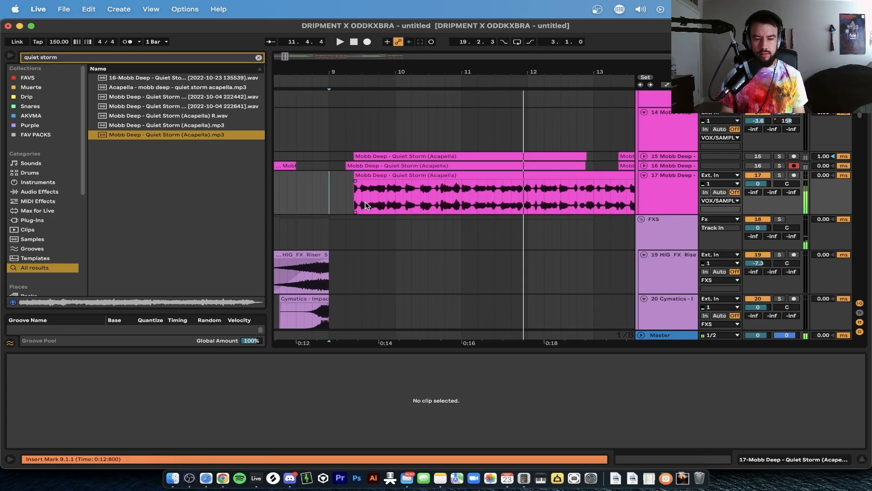
Move the acapella clip to 9.1.1, audition it there, and nudge it later in eighth-note steps.
drag(383, 198, 367, 195)
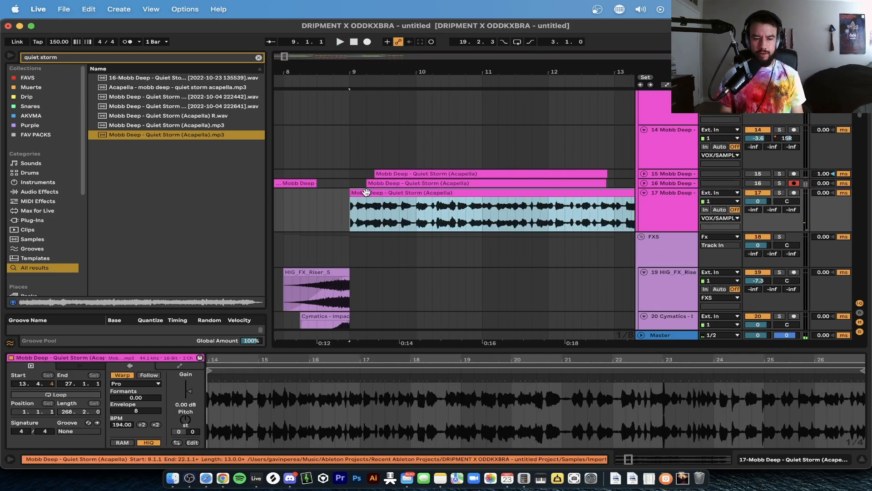
key(space)
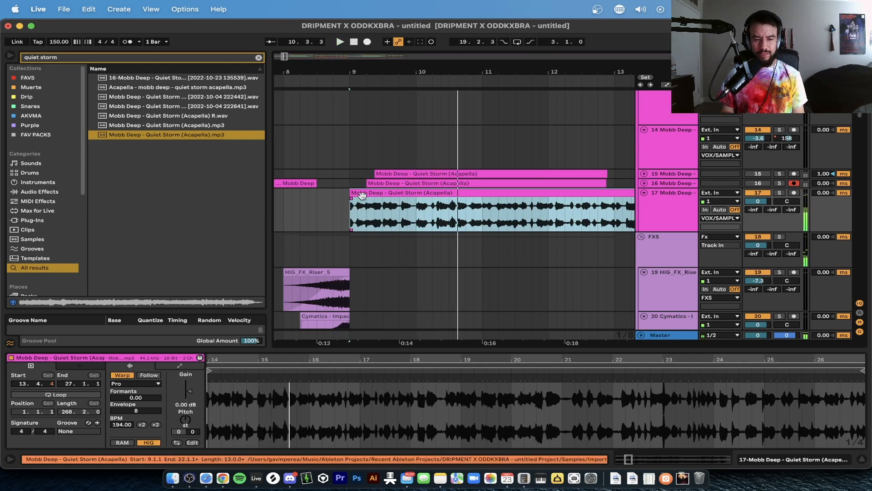
key(Right)
key(Right)
key(Right)
key(Right)
key(Right)
key(Right)
key(Right)
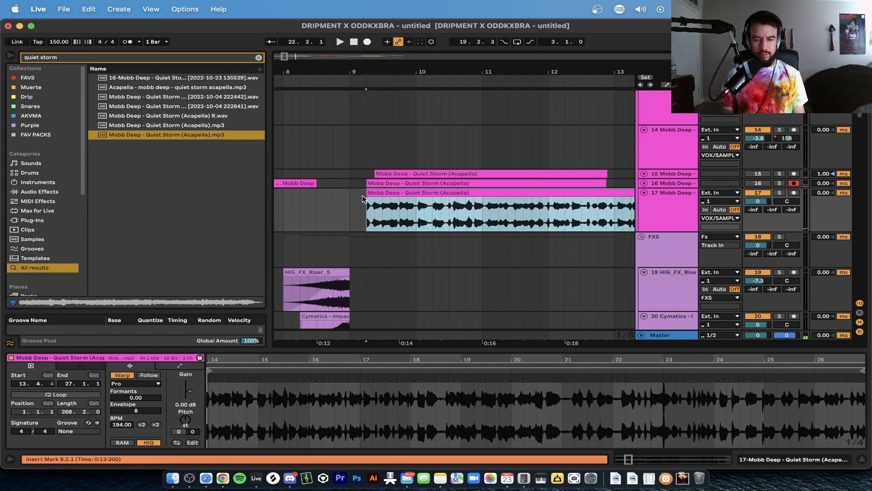
Play and stop the arrangement from bar 9 several times to judge the nudged vocal's entry.
click(347, 201)
key(space)
key(space)
key(space)
key(space)
key(space)
Move the acapella clip to 9.2.3, in line with the start of the track 15 clip, and play from bar 9.
scroll(368, 203, up, 5)
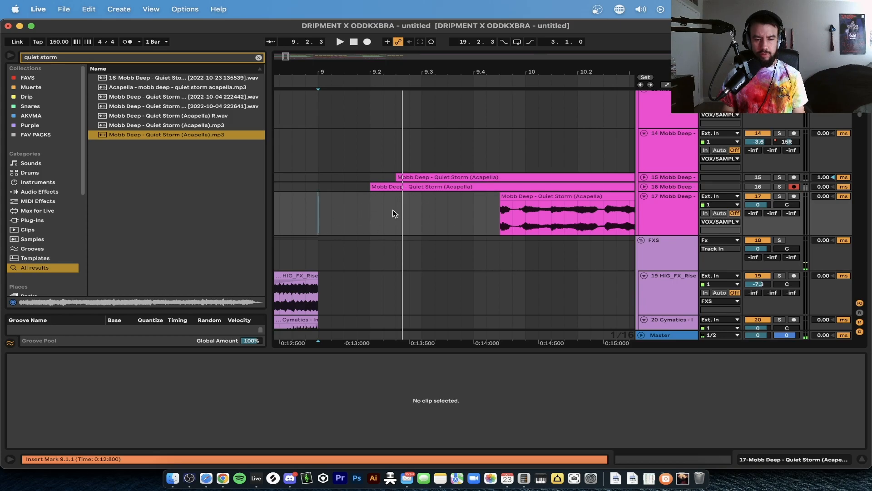
drag(523, 195, 433, 198)
key(space)
key(space)
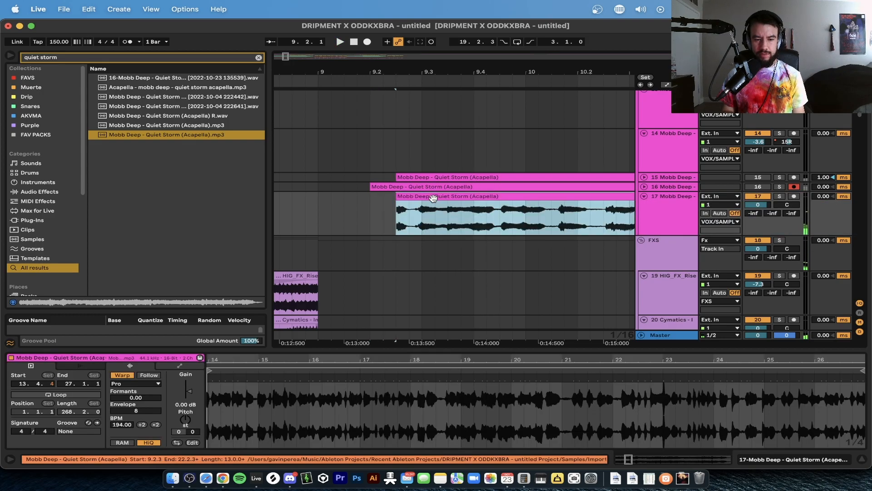
click(320, 214)
key(space)
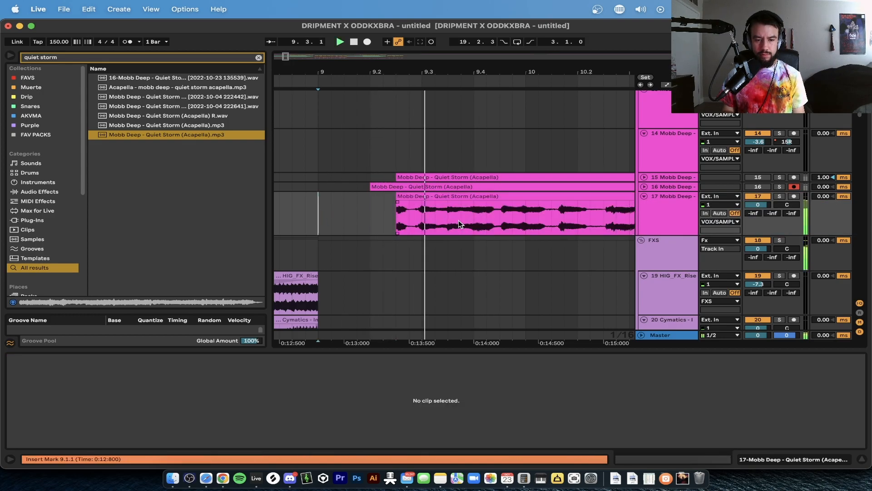
scroll(459, 221, down, 5)
scroll(459, 221, right, 4)
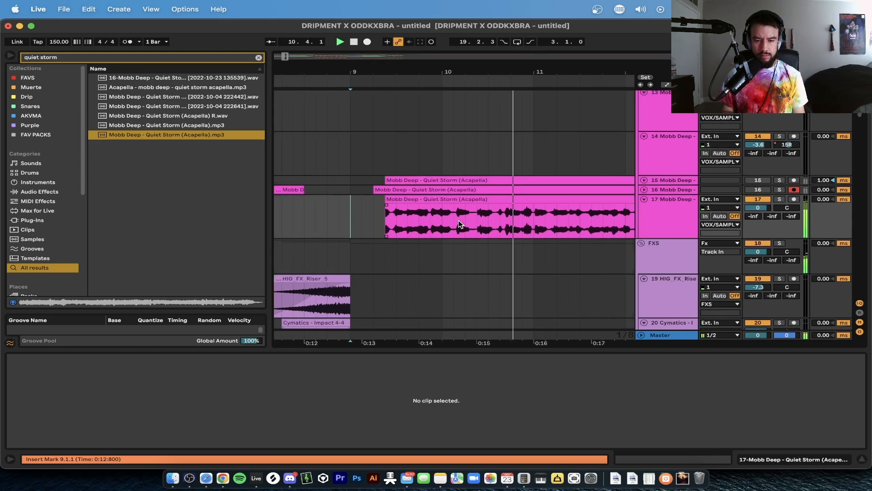
Split the track 17 acapella clip at 12.4.3 and delete everything after the split.
scroll(459, 220, down, 3)
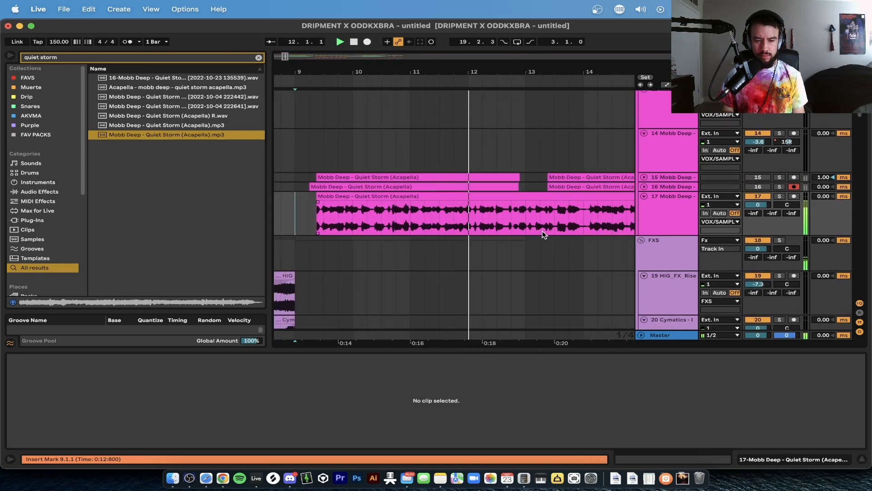
scroll(516, 214, up, 5)
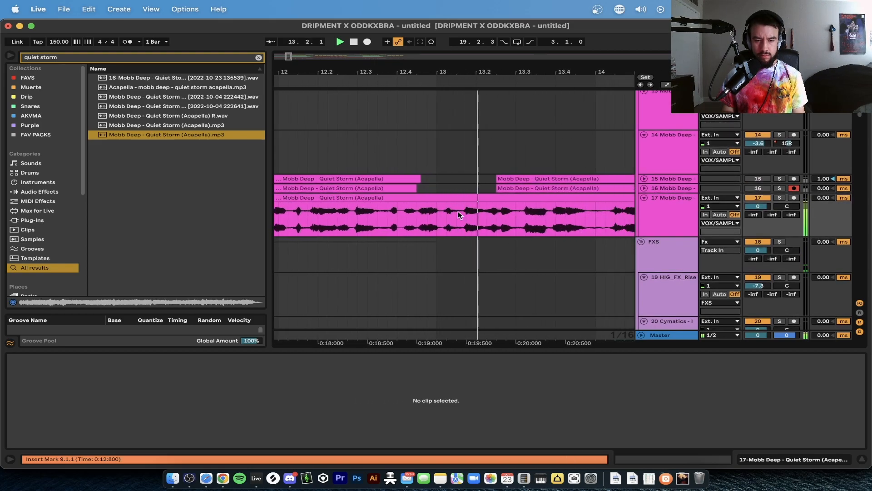
key(space)
click(416, 213)
key(super+e)
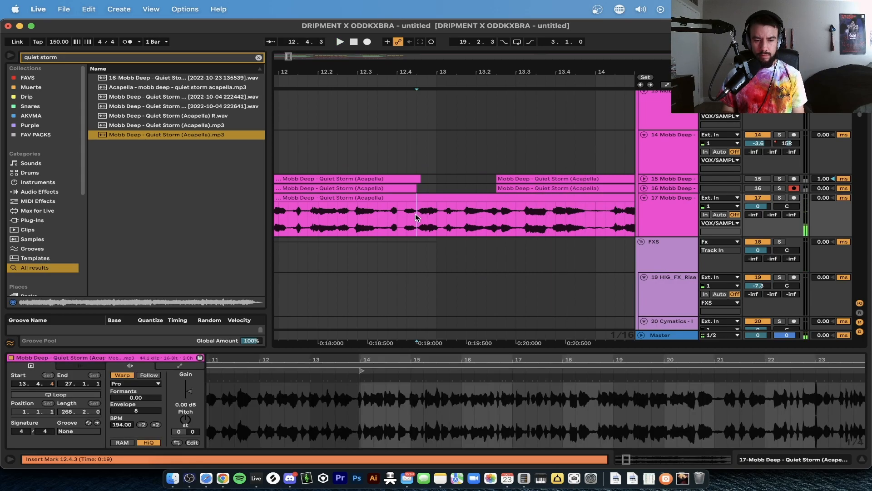
click(417, 213)
key(Delete)
scroll(430, 197, down, 2)
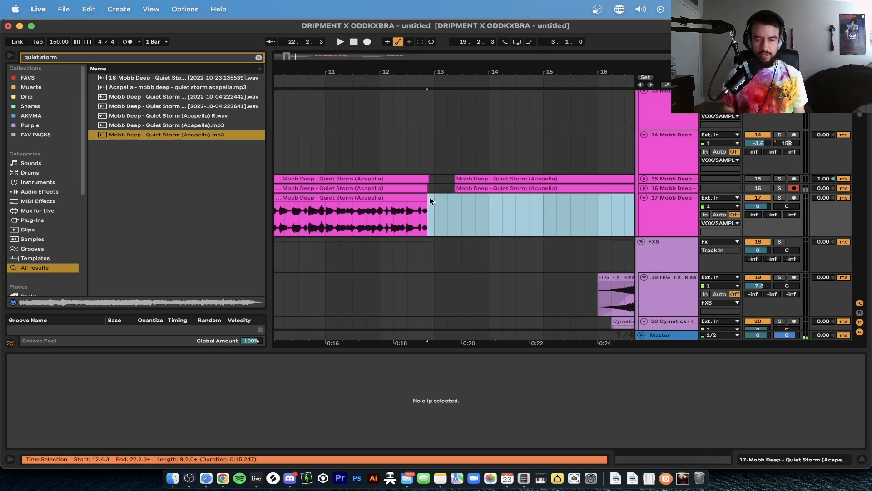
Copy the trimmed acapella clip on track 17 and paste it at 13.2.3, in line with the second track 15 clip.
click(415, 198)
scroll(415, 199, down, 3)
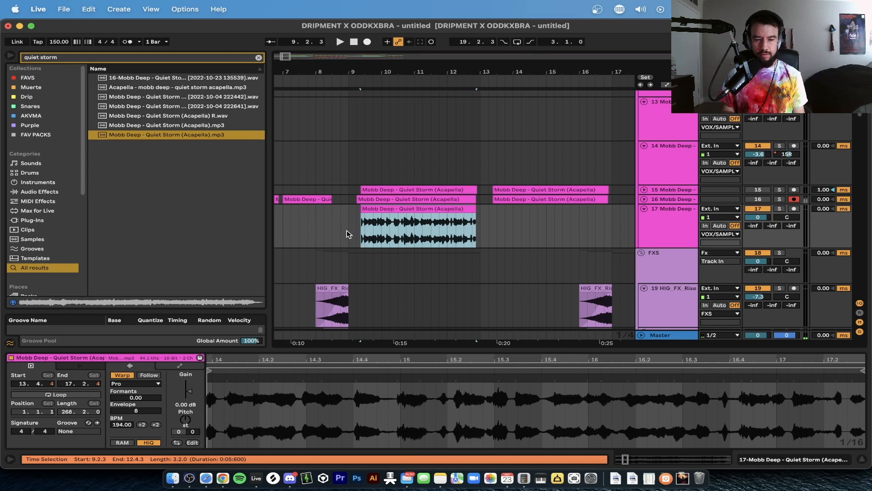
click(347, 230)
key(space)
scroll(509, 225, up, 2)
scroll(508, 225, up, 3)
click(433, 228)
key(super+v)
scroll(433, 229, down, 5)
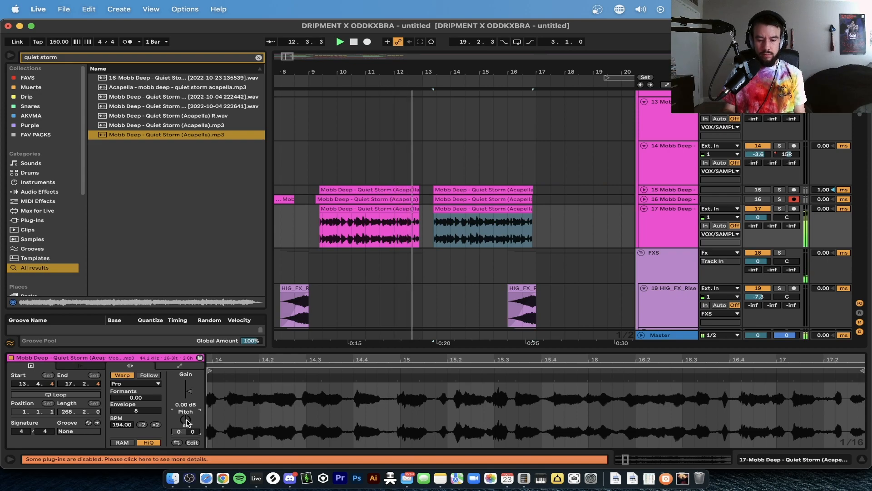
Transpose the pasted acapella clip at 13.2.3 to -7 semitones and listen to it with the track.
click(449, 216)
key(z)
key(x)
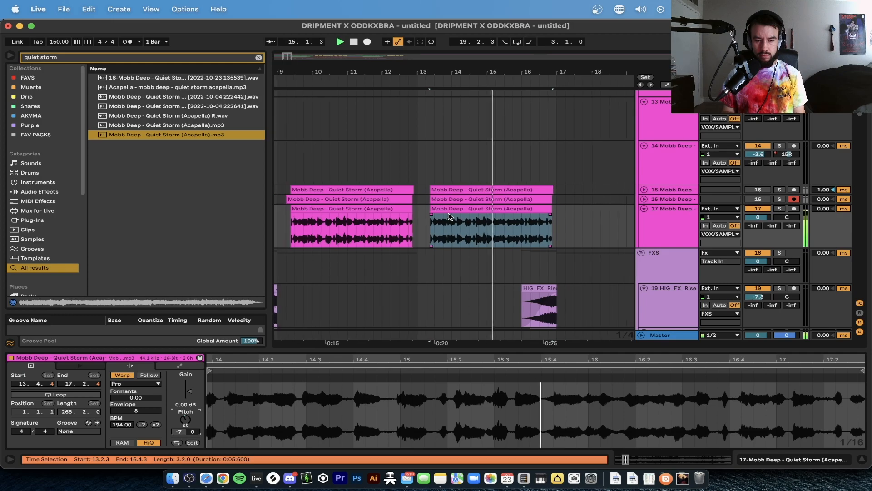
key(Delete)
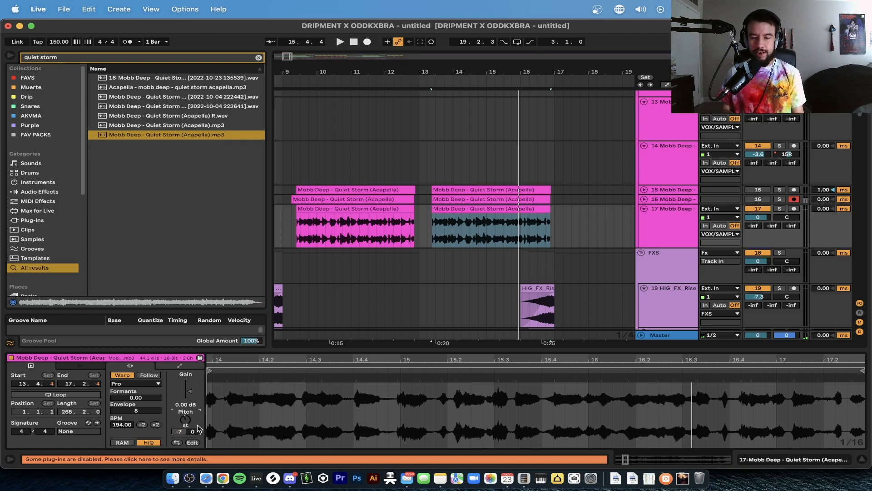
Try the transposed clip's Formants at 25.78 during playback and return them to 0.00.
key(space)
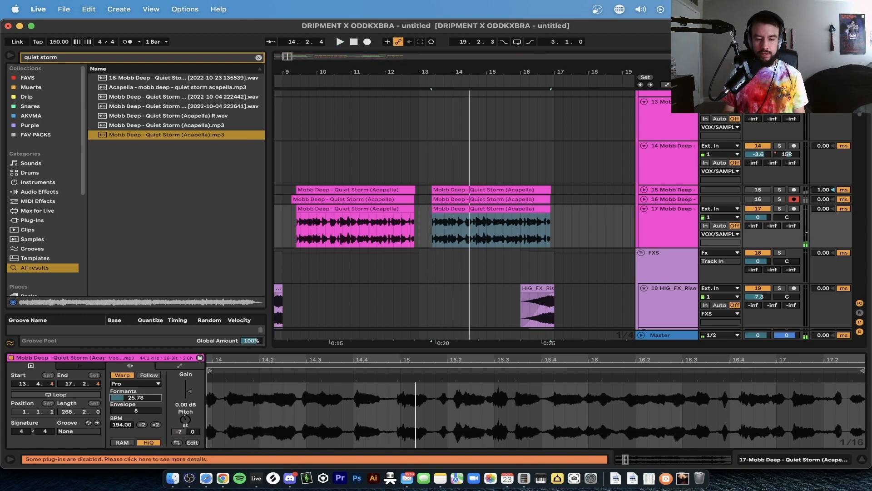
key(space)
drag(136, 397, 150, 407)
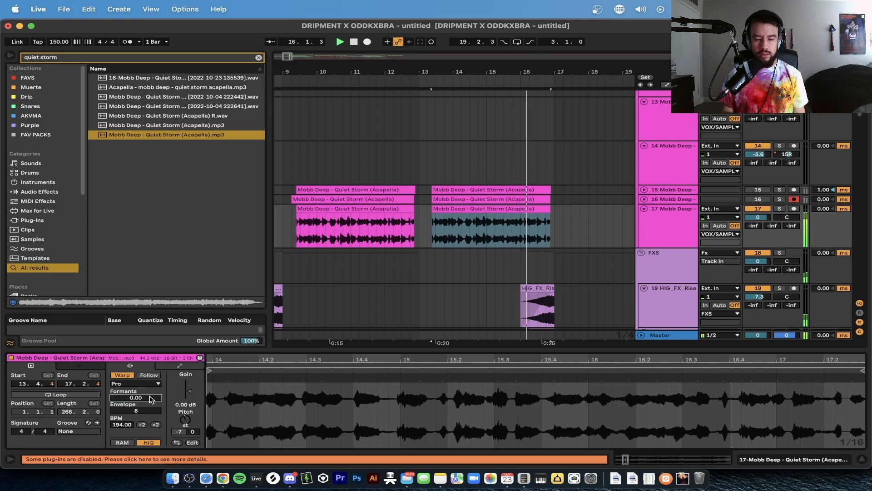
scroll(548, 200, down, 4)
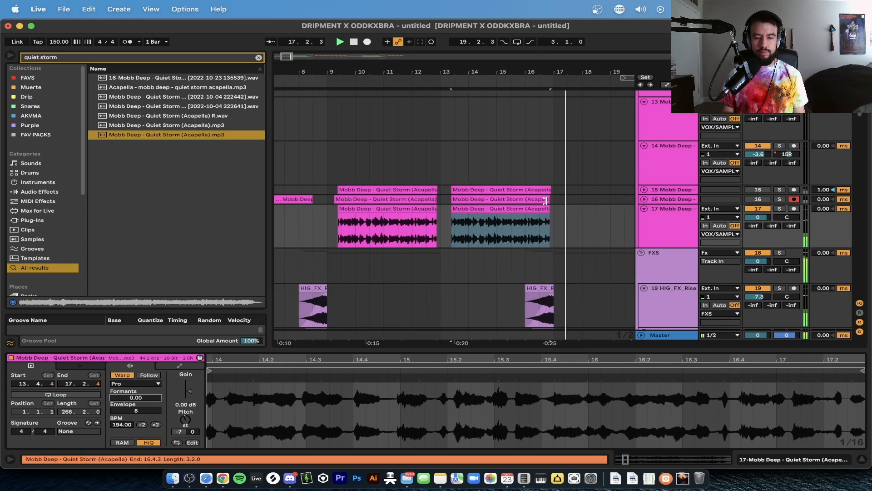
Unfold track 16 and solo it to hear its opening acapella clip from bar 1.
click(388, 227)
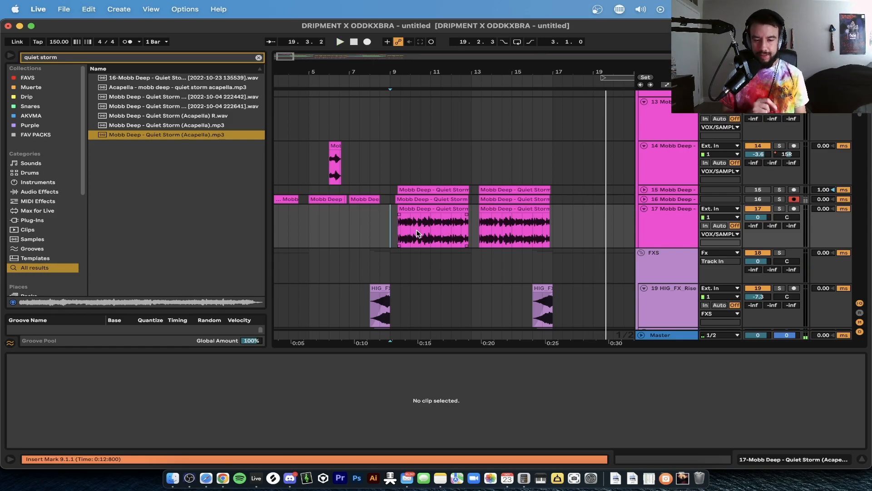
scroll(418, 234, left, 5)
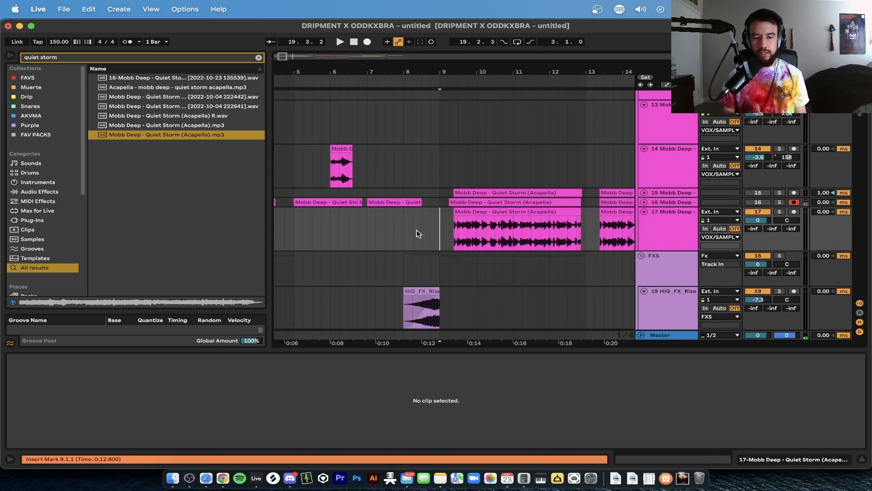
click(644, 202)
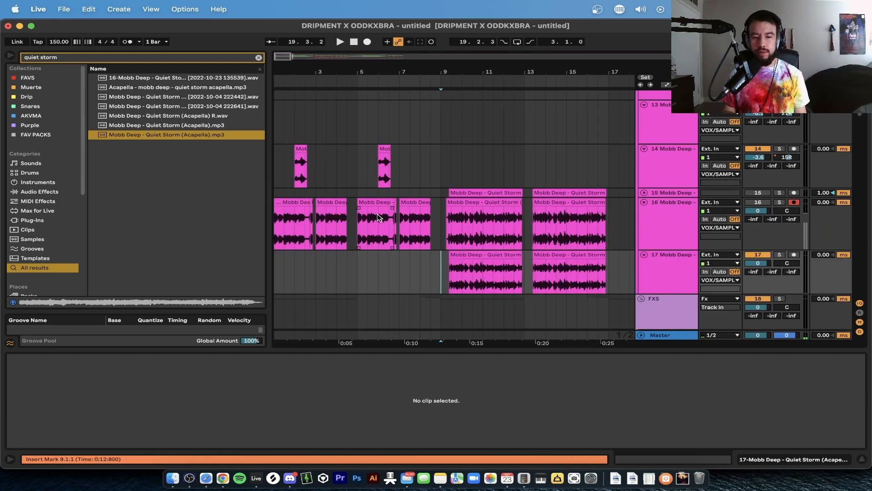
scroll(437, 210, up, 3)
scroll(437, 209, left, 3)
click(293, 189)
click(780, 189)
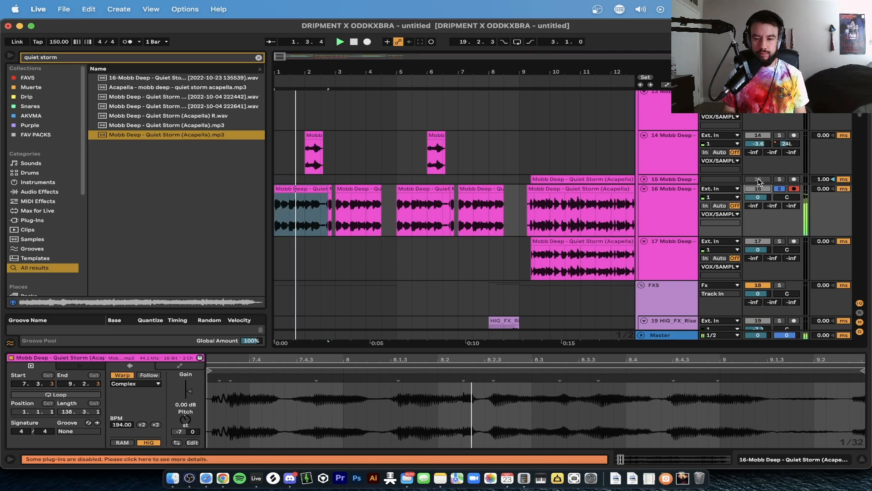
scroll(357, 236, up, 1)
scroll(356, 235, up, 2)
scroll(357, 236, left, 2)
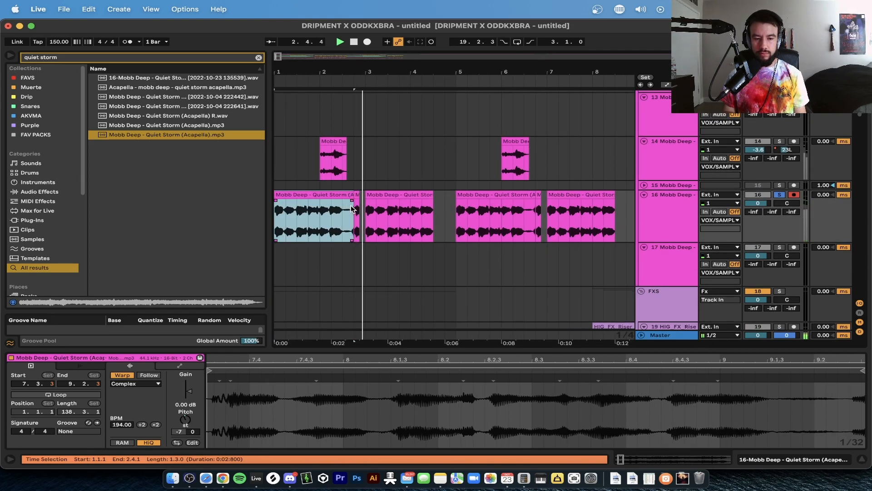
Unsolo track 16, activate it, and listen to its chops with the full arrangement up to bar 9.
scroll(357, 236, down, 5)
click(779, 194)
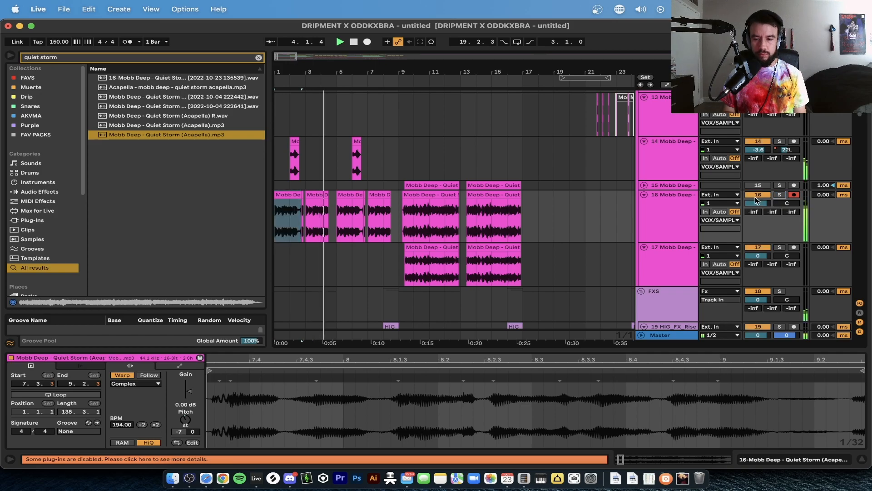
scroll(348, 246, down, 2)
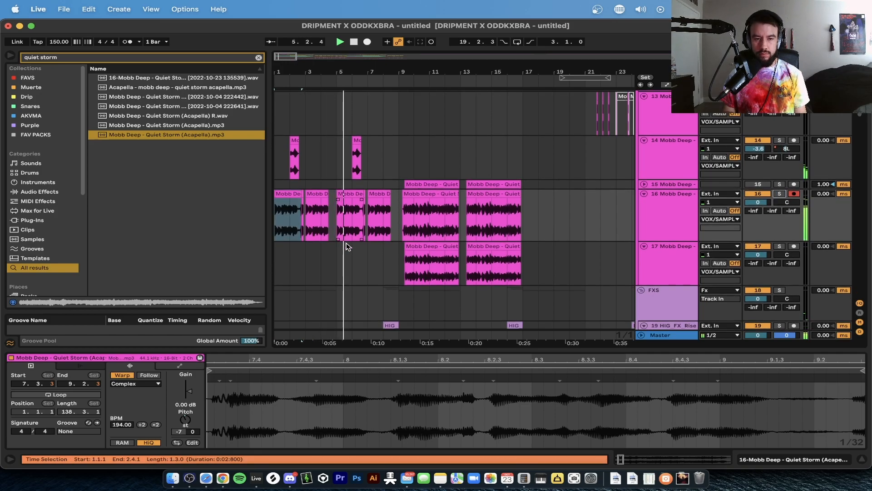
scroll(353, 229, up, 2)
scroll(354, 229, up, 2)
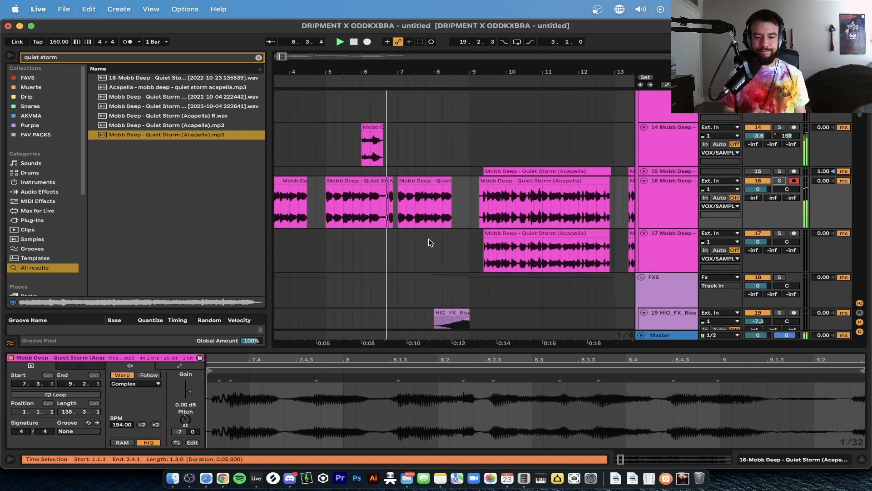
scroll(429, 238, up, 2)
scroll(429, 238, up, 2)
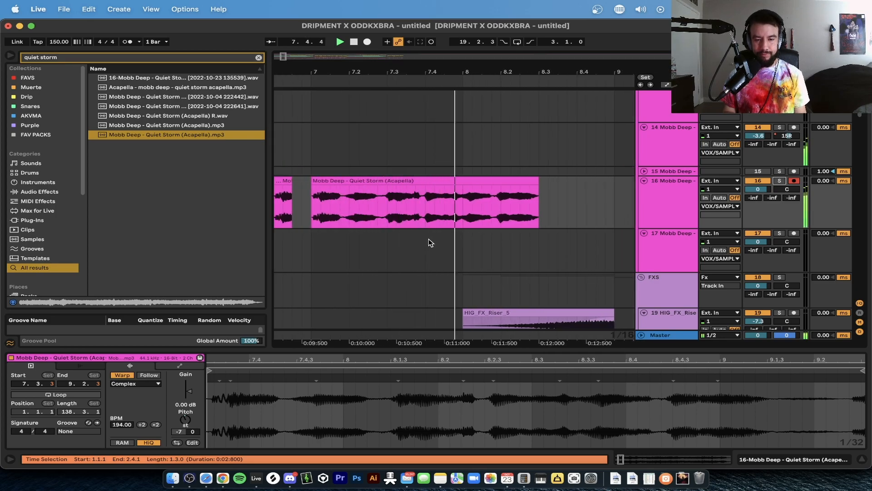
scroll(429, 238, down, 3)
Stop playback at bar 9 and mute acapella tracks 16 and 17.
key(space)
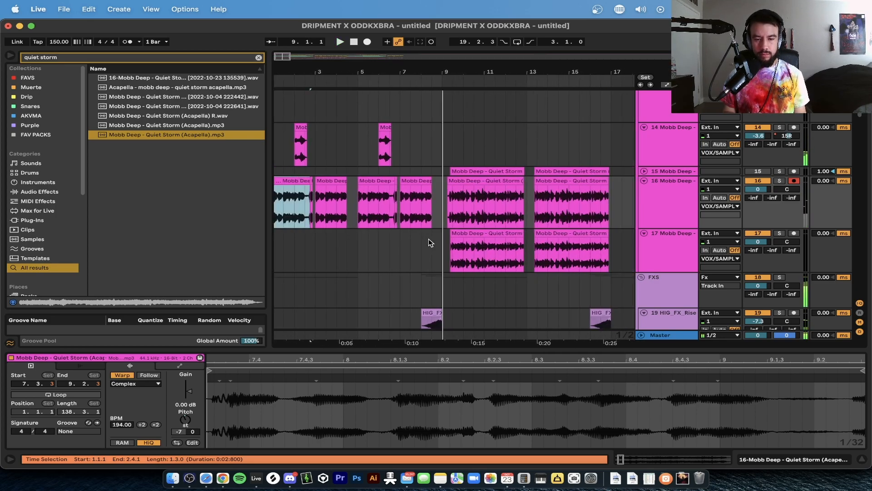
click(758, 181)
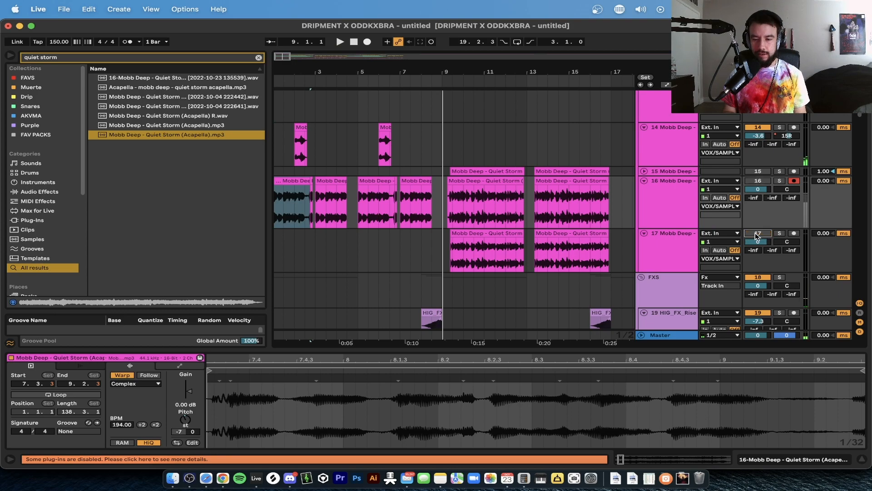
scroll(492, 233, down, 2)
scroll(439, 195, down, 3)
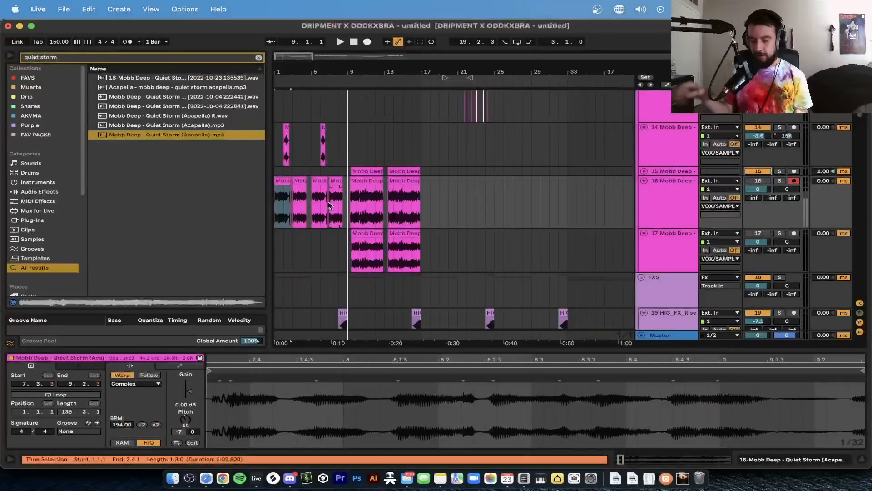
Hide the clip detail view and narrow the browser to give the arrangement more room.
scroll(347, 190, down, 15)
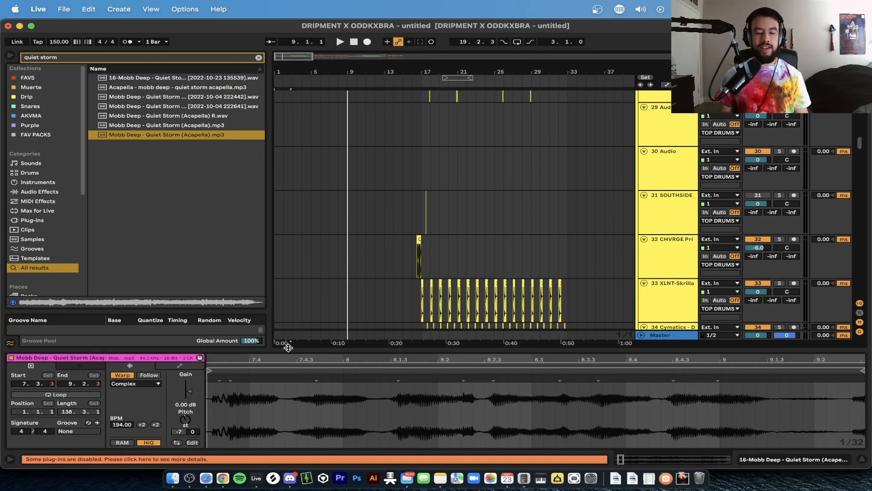
double_click(289, 348)
drag(270, 320, 156, 318)
scroll(206, 296, up, 18)
scroll(206, 296, up, 4)
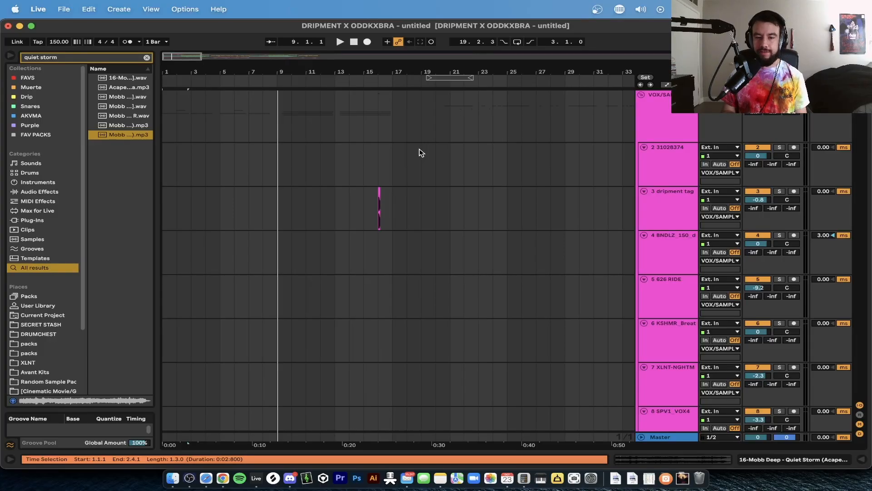
Locate the MIDI tracks in 50 Group and play the arrangement from bar 17.
scroll(419, 150, down, 5)
scroll(418, 149, down, 10)
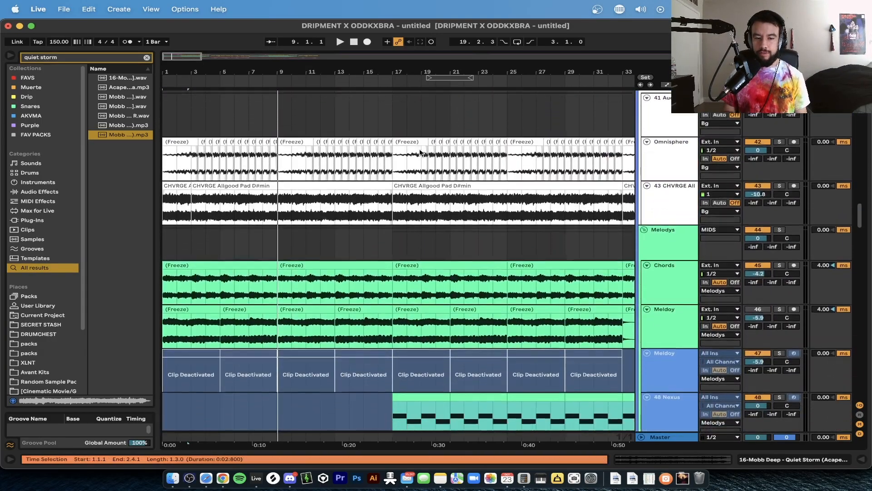
scroll(356, 249, down, 10)
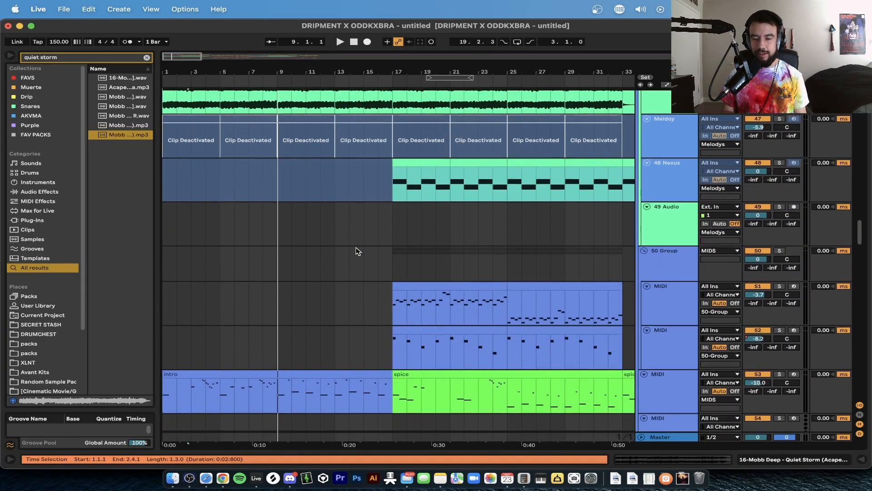
scroll(356, 248, down, 4)
scroll(356, 248, up, 5)
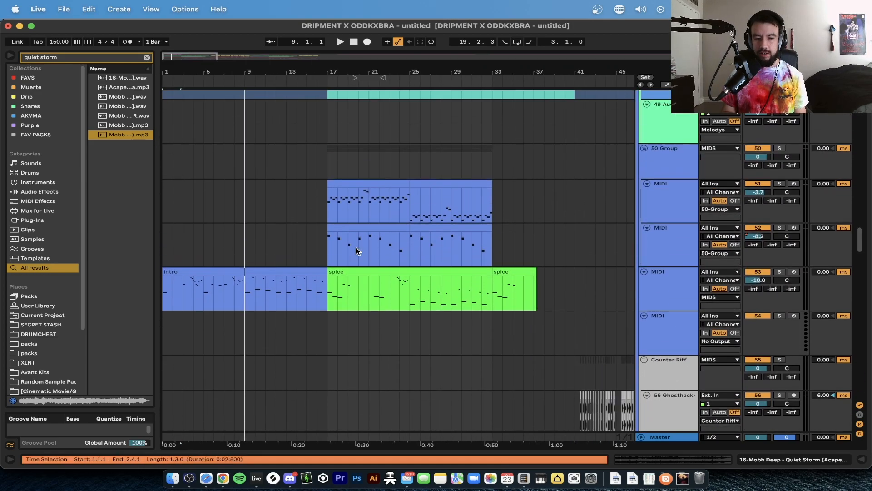
click(378, 199)
click(323, 170)
scroll(323, 170, up, 3)
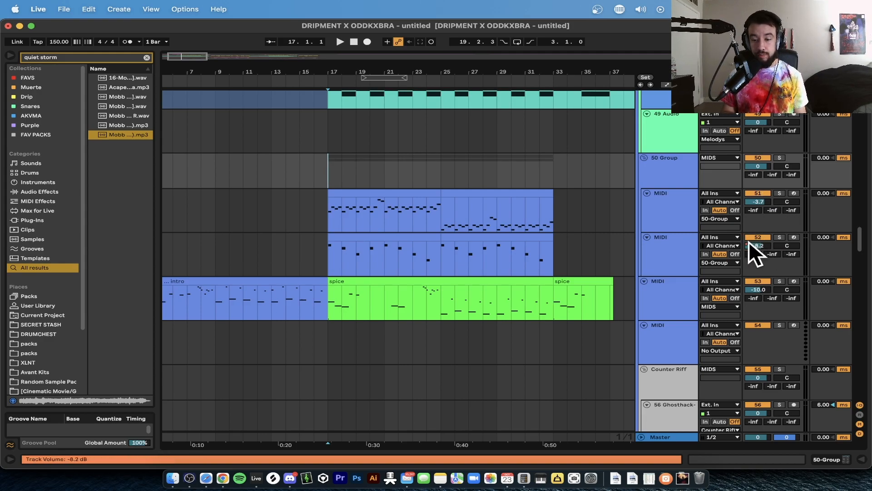
key(space)
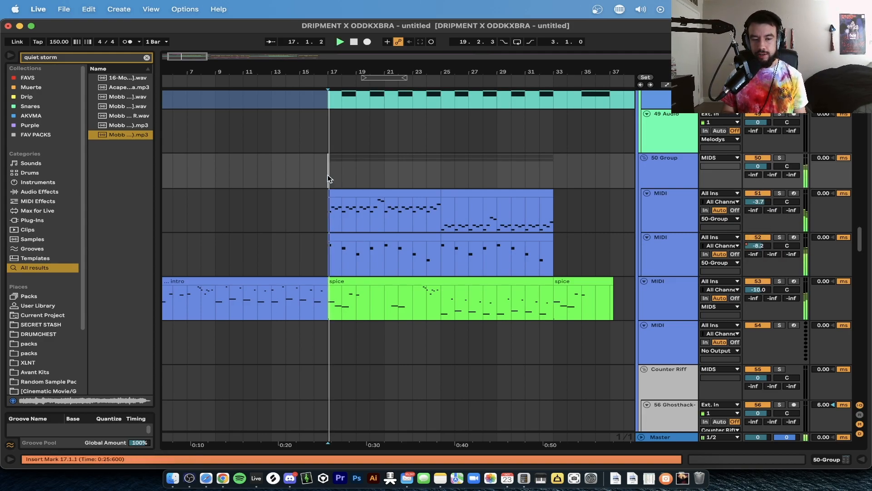
Solo 50 Group, replay it from bar 17, and mute track 51 during playback to compare the layers.
click(779, 196)
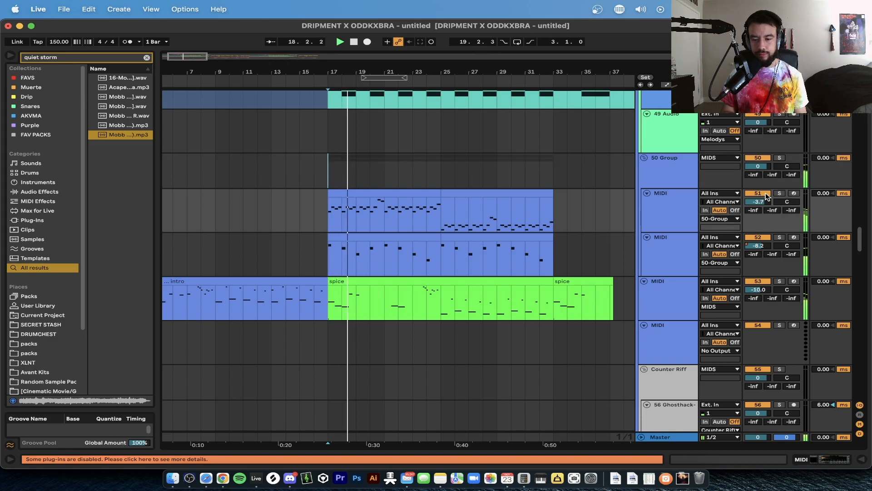
click(779, 158)
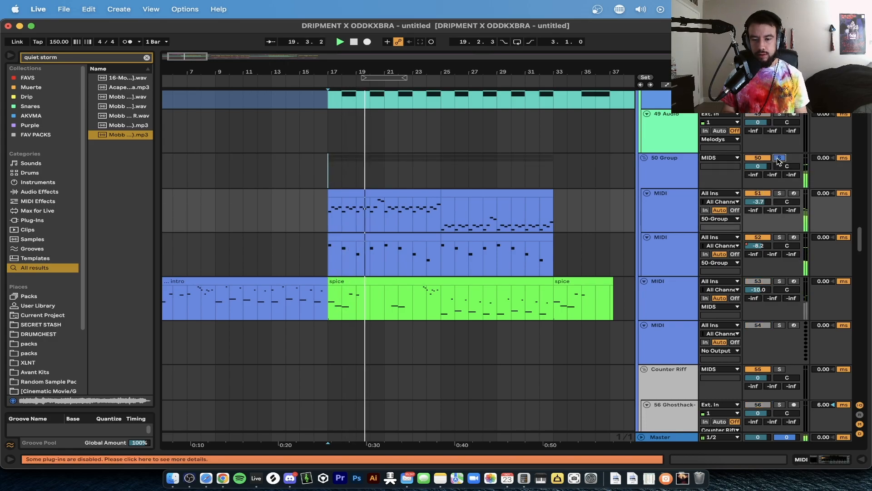
click(358, 191)
key(space)
key(space)
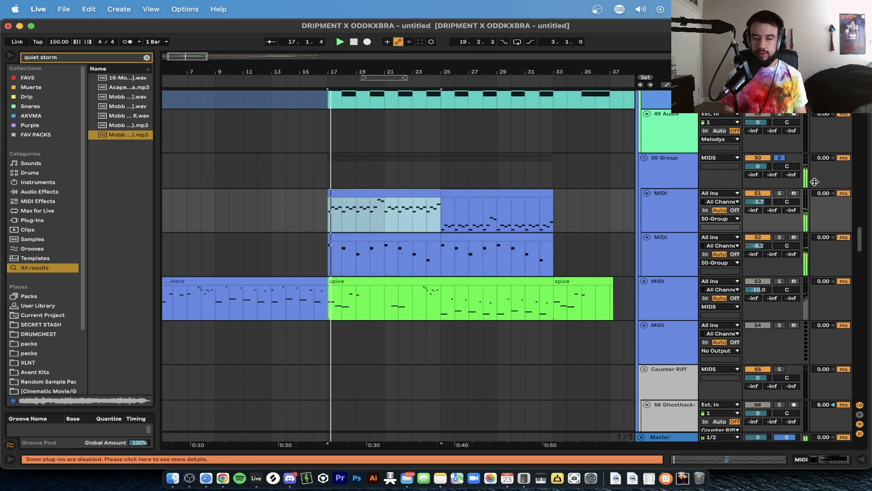
click(764, 195)
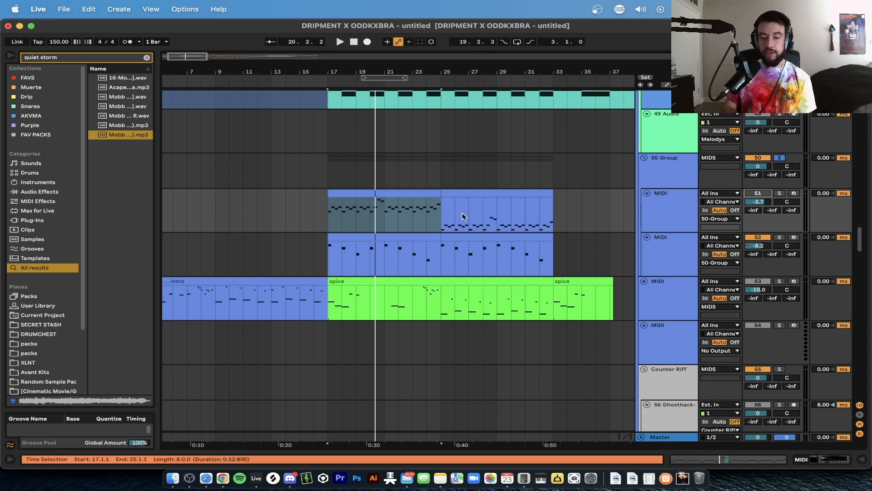
Select the range from 16.1.1 to 35.1.1 on track 51, covering its whole MIDI part.
drag(583, 216, 314, 216)
key(space)
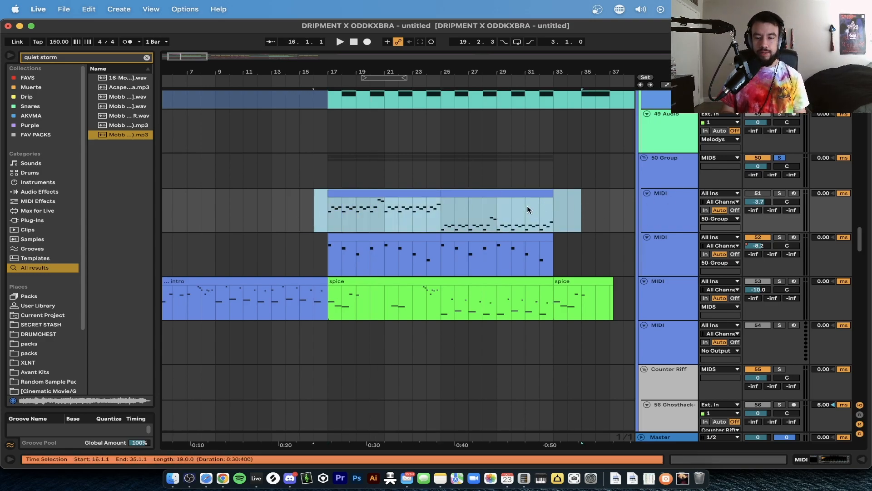
Deactivate the MIDI clips on track 51 and play the arrangement without them.
key(minus)
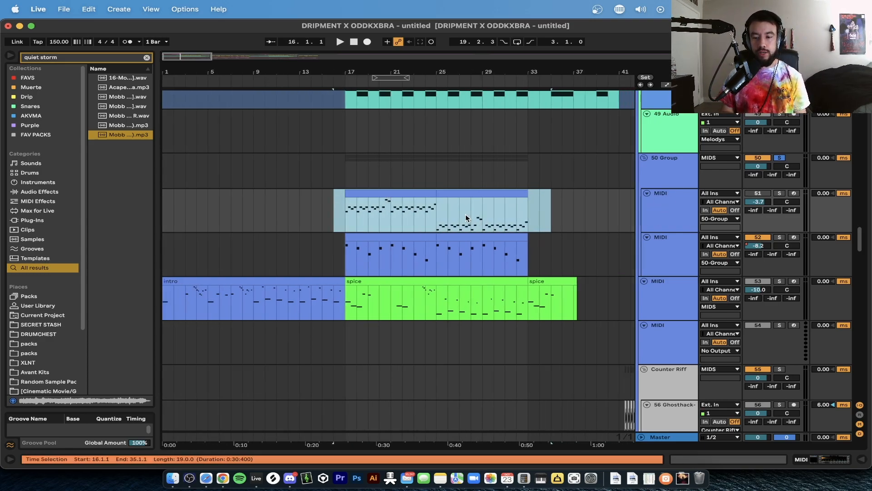
key(minus)
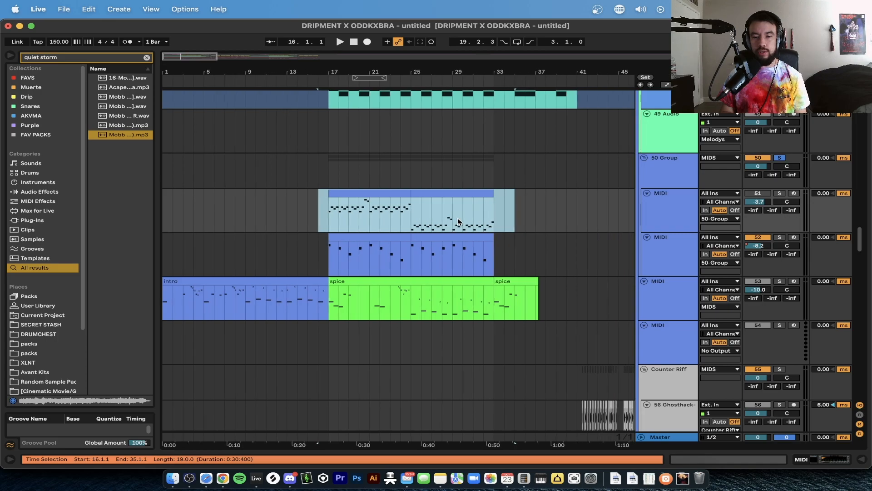
key(0)
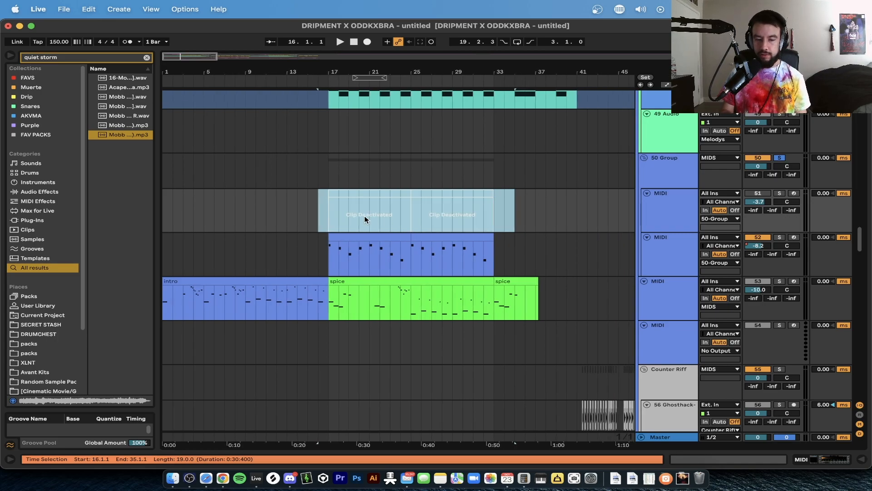
key(plus)
key(space)
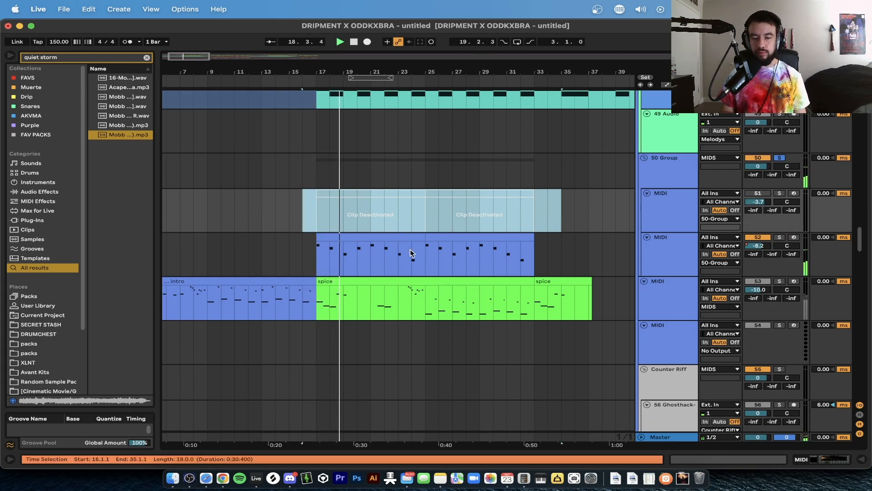
Reactivate track 51's clips across the range 17.1.1 to 36.1.1, stop playback, and place the insert marker at 13.1.1 on 49 Audio.
drag(316, 224, 569, 222)
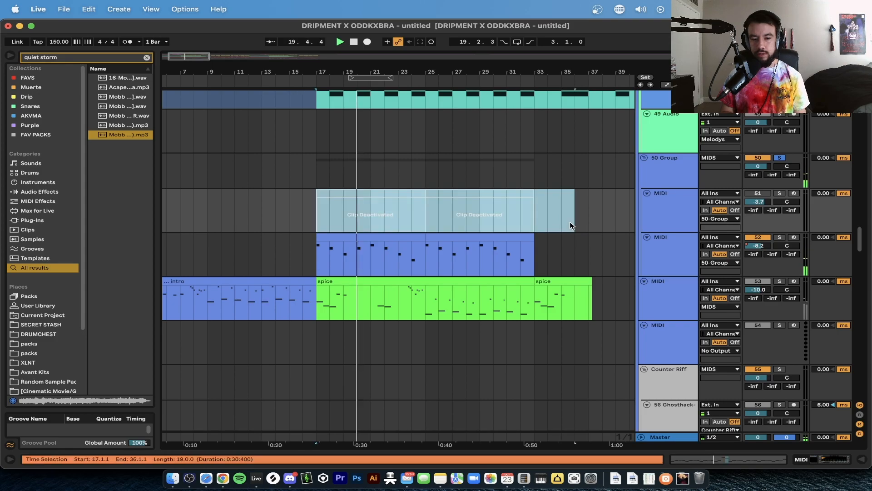
key(minus)
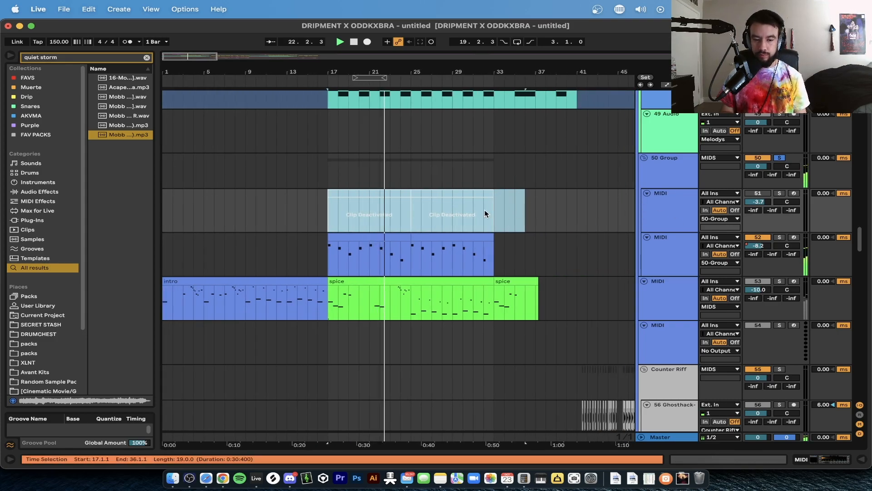
key(0)
click(288, 146)
key(space)
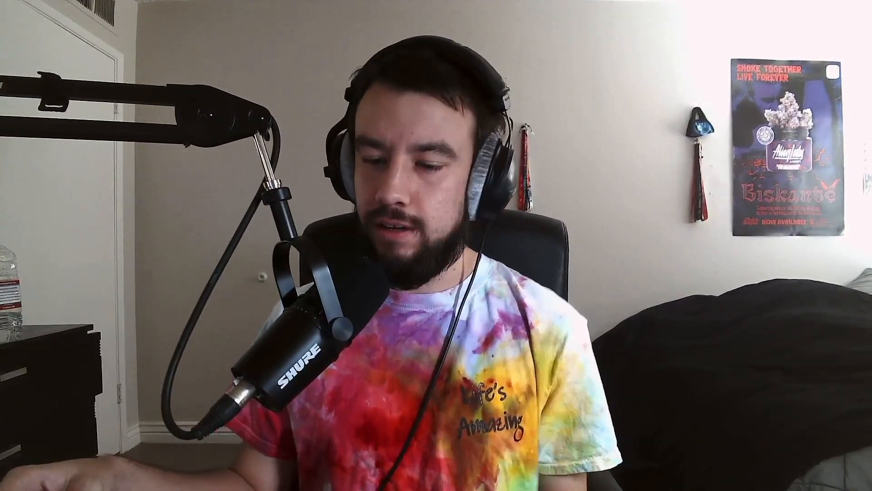
Add a new audio track below the Mobb Deep vocal tracks, solo it and arm it for recording.
scroll(432, 184, up, 10)
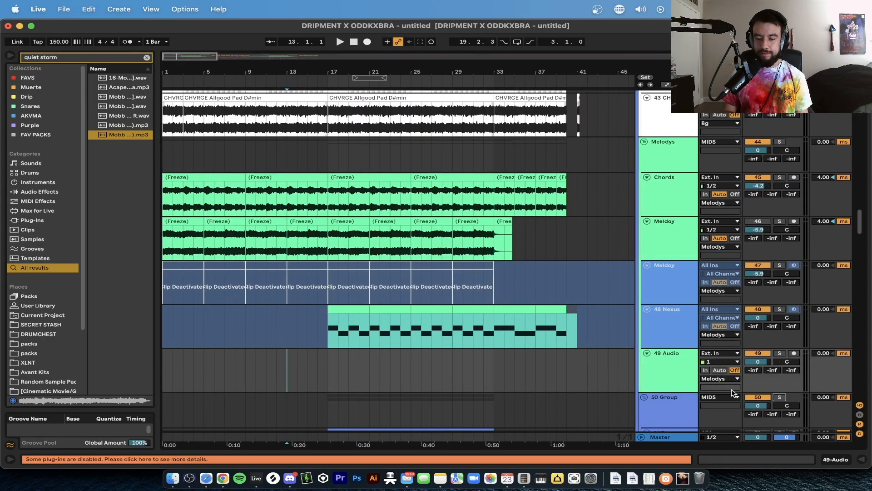
scroll(498, 341, up, 15)
key(minus)
scroll(498, 342, down, 20)
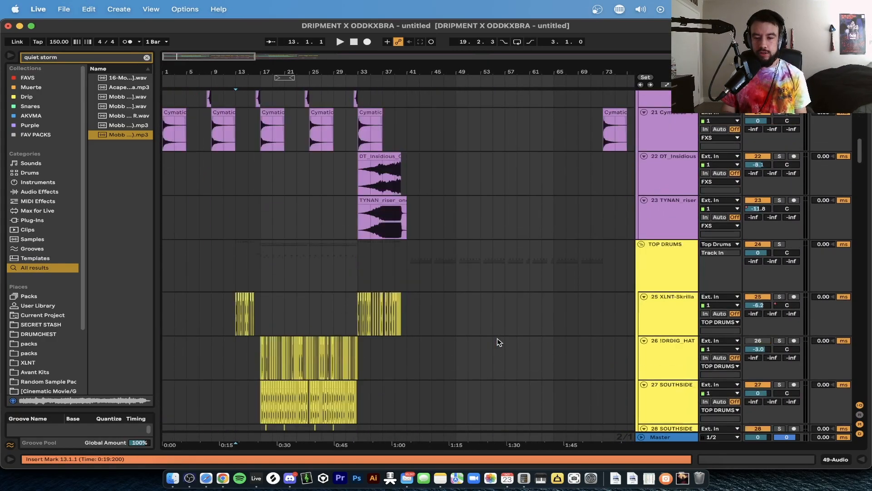
scroll(498, 341, up, 15)
scroll(792, 222, up, 10)
scroll(791, 220, down, 20)
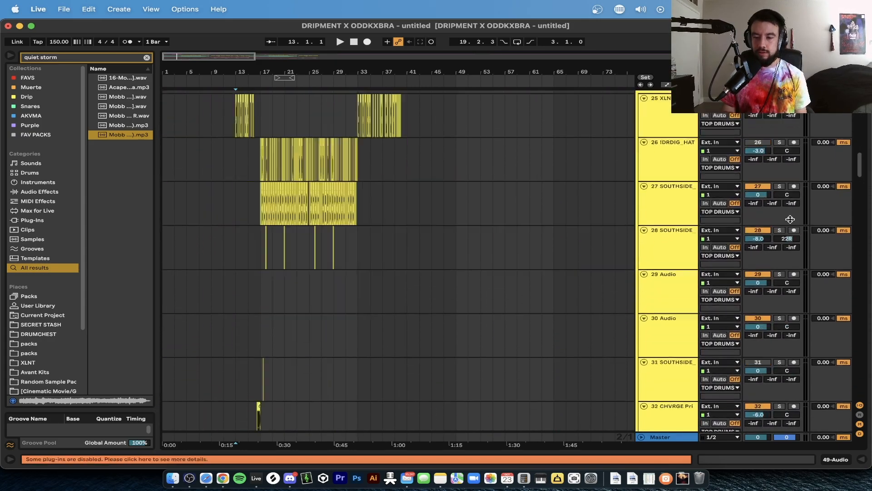
key(super+z)
click(794, 279)
click(776, 280)
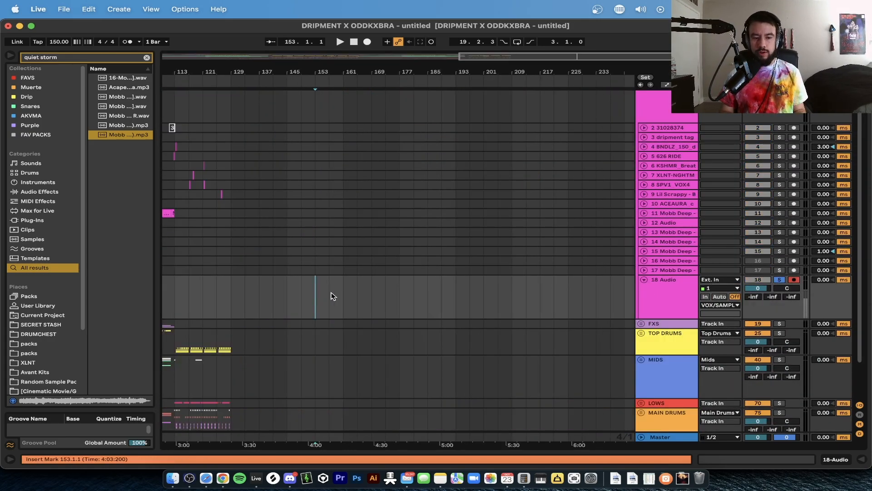
Place the insert marker at 161.1.1 on 18 Audio, set its monitoring to In and route its output to Master.
click(345, 293)
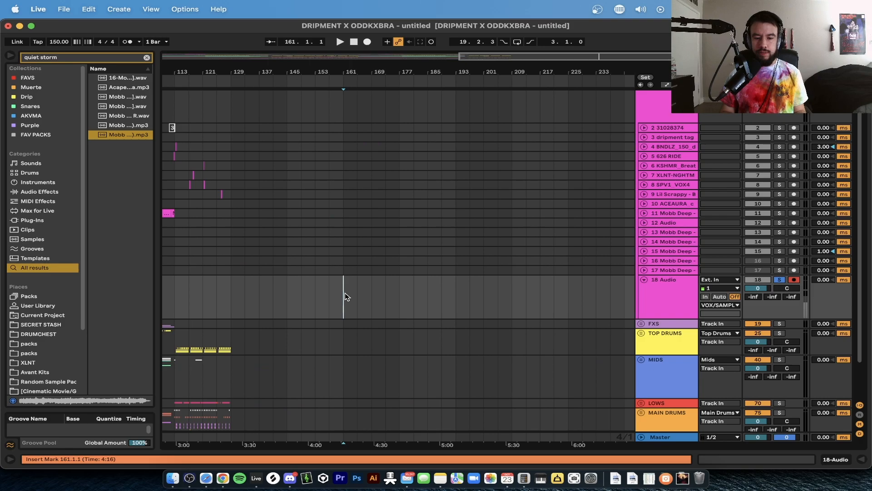
scroll(345, 293, down, 2)
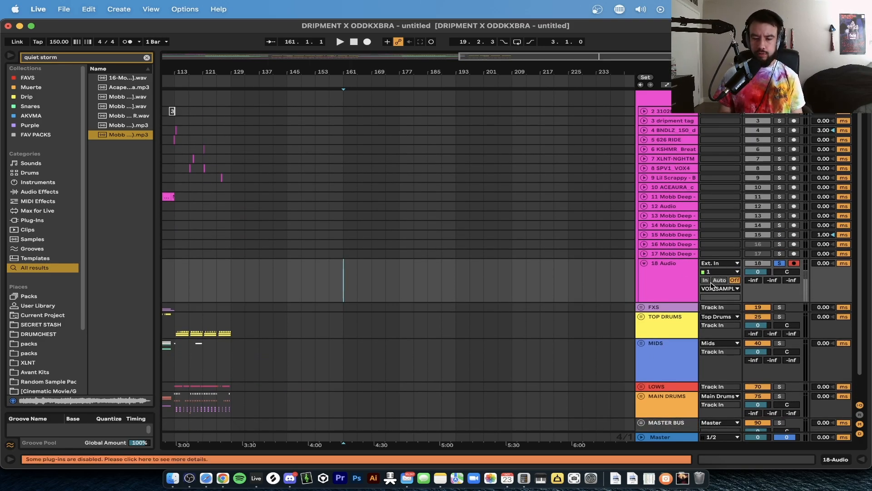
double_click(672, 278)
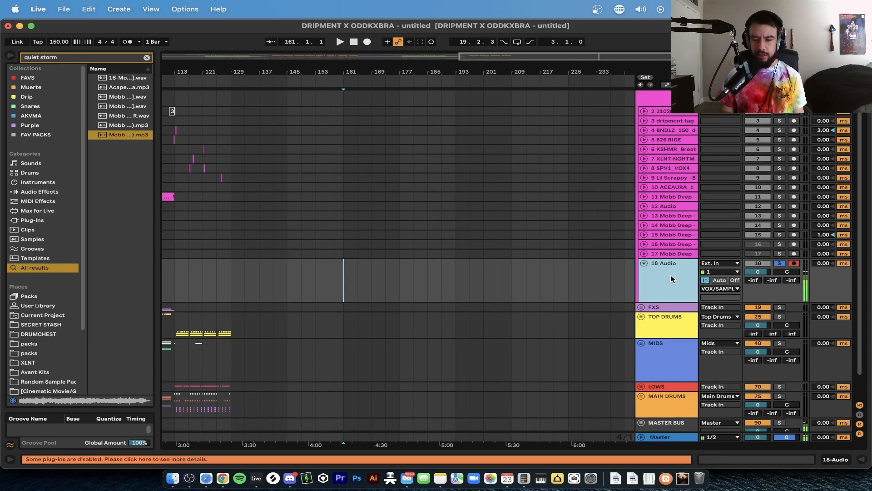
scroll(527, 291, down, 3)
scroll(527, 291, down, 5)
drag(647, 230, 659, 250)
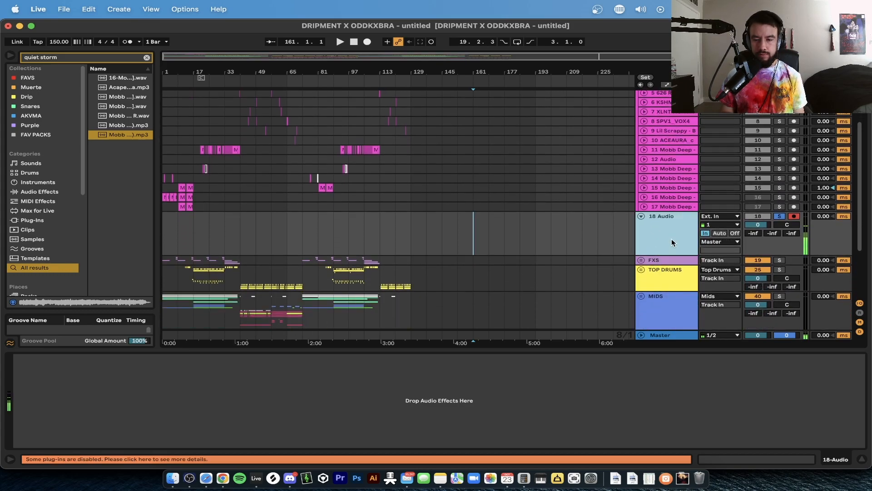
scroll(672, 242, up, 1)
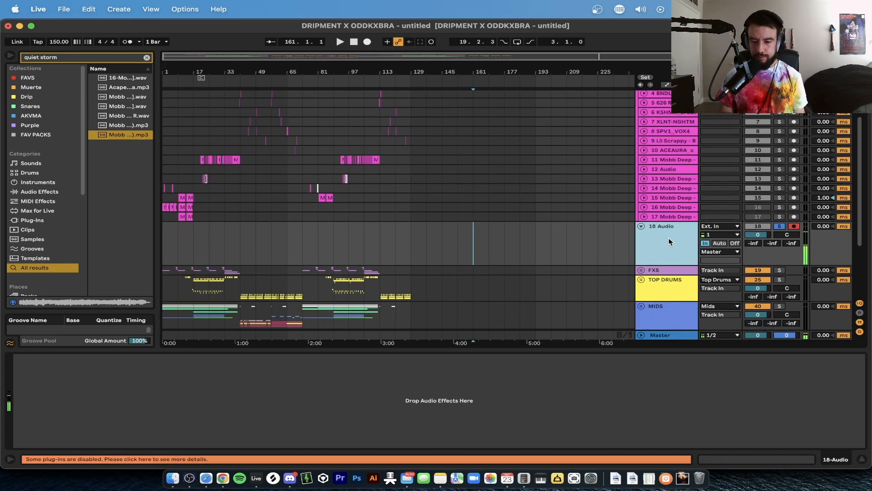
Search the browser for dripmentvocal, widen the results, and load dripmentVocalChain.adg onto 18 Audio.
key(super+f)
text(dripmentvocal)
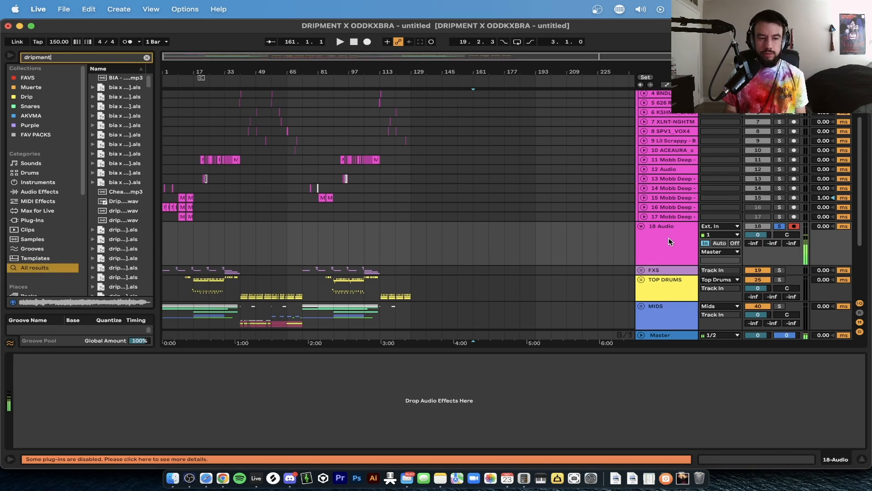
drag(157, 105, 286, 105)
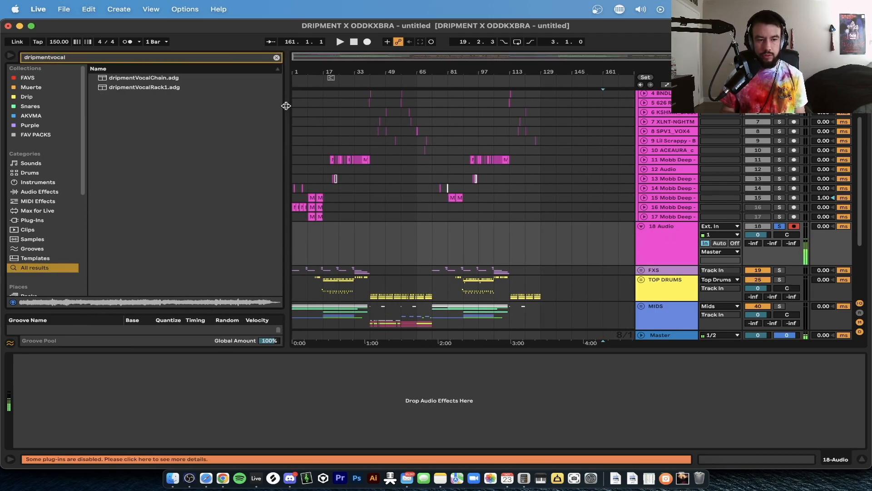
click(137, 77)
drag(137, 78, 571, 232)
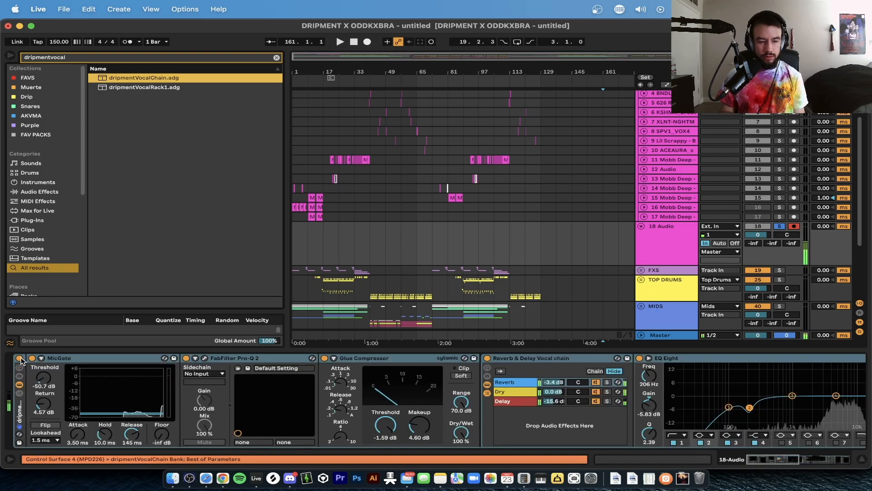
Bypass the whole dripmentVocalChain rack to hear the dry microphone, and switch it back on.
click(19, 358)
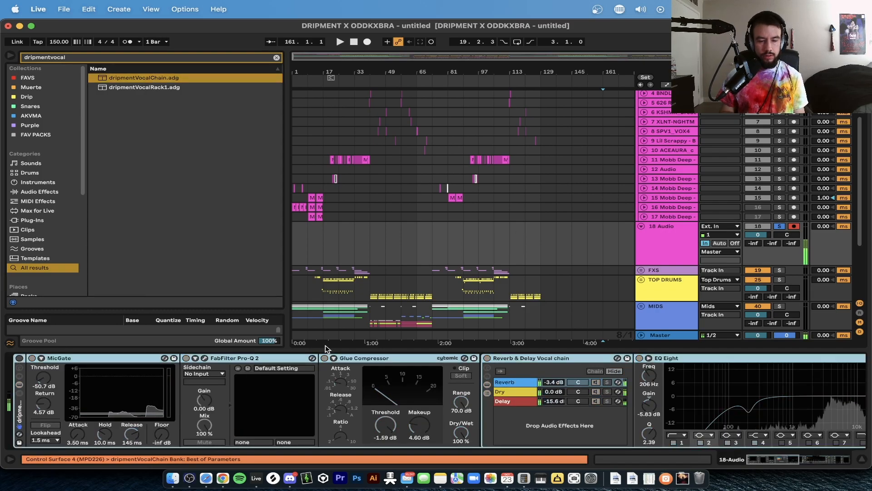
click(617, 241)
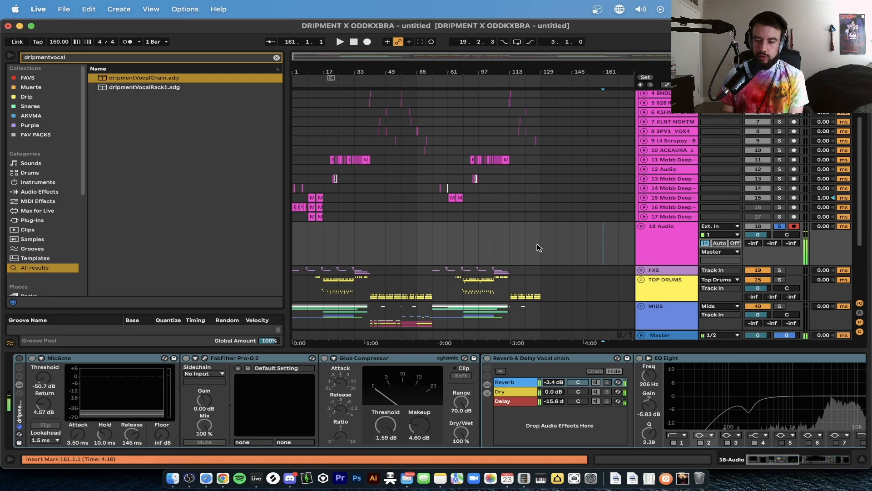
click(18, 359)
Switch off and fold FabFilter Pro-Q 2, Glue Compressor and the Reverb & Delay Vocal chain, leaving MicGate active and open.
double_click(221, 359)
double_click(221, 359)
click(221, 359)
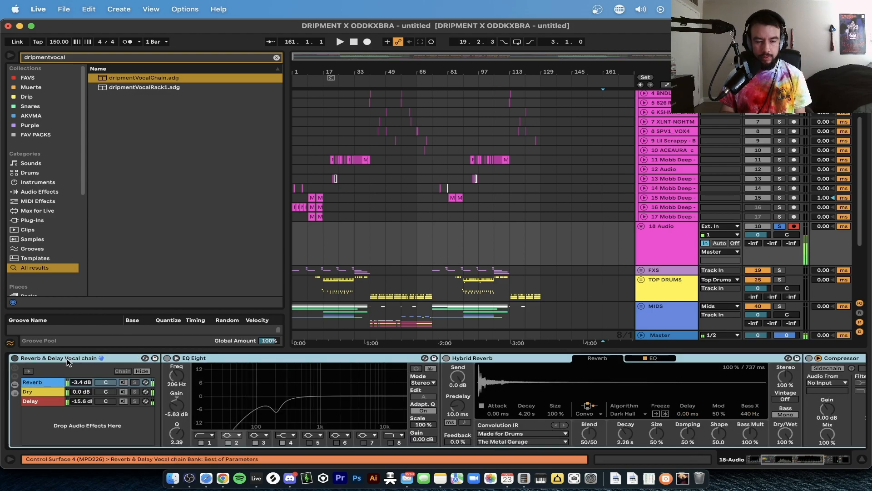
double_click(44, 359)
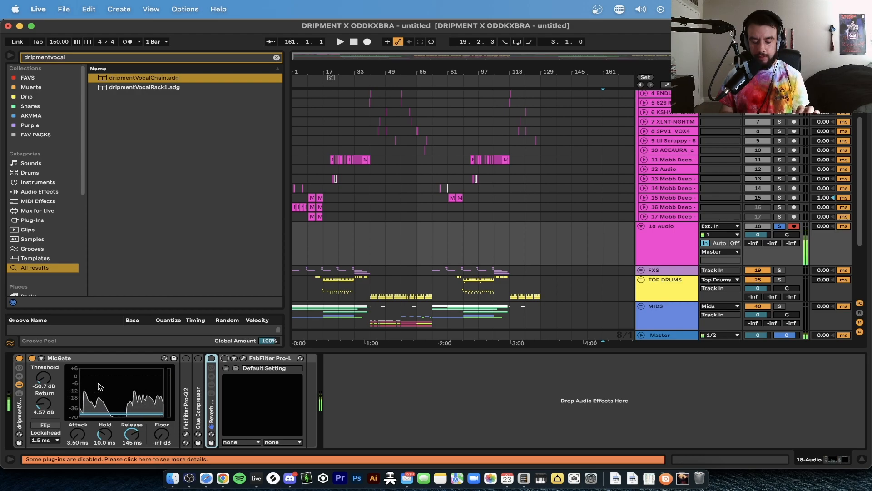
Mute 18 Audio's monitoring while setting MicGate's threshold to -38.7 dB, and resume monitoring with Auto.
click(734, 244)
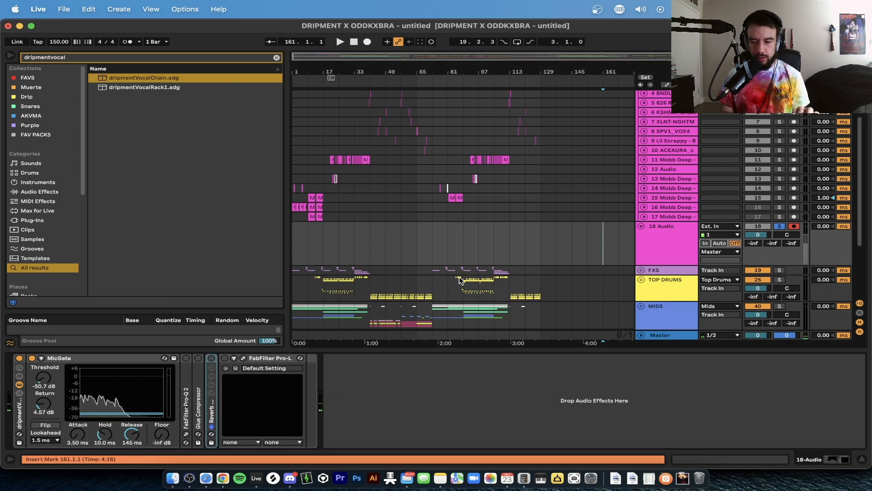
drag(43, 378, 43, 372)
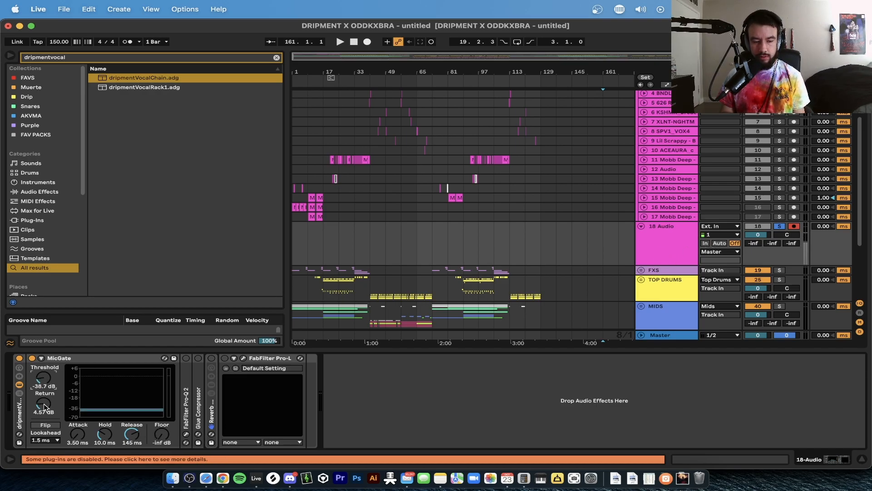
key(space)
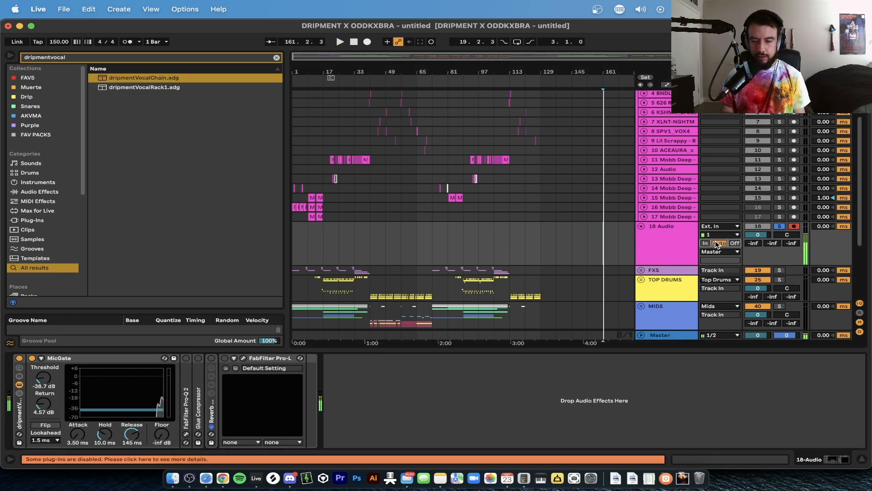
Unfold and switch on FabFilter Pro-Q 2, review its EQ curve in the plug-in window, and unfold and enable Glue Compressor.
double_click(186, 407)
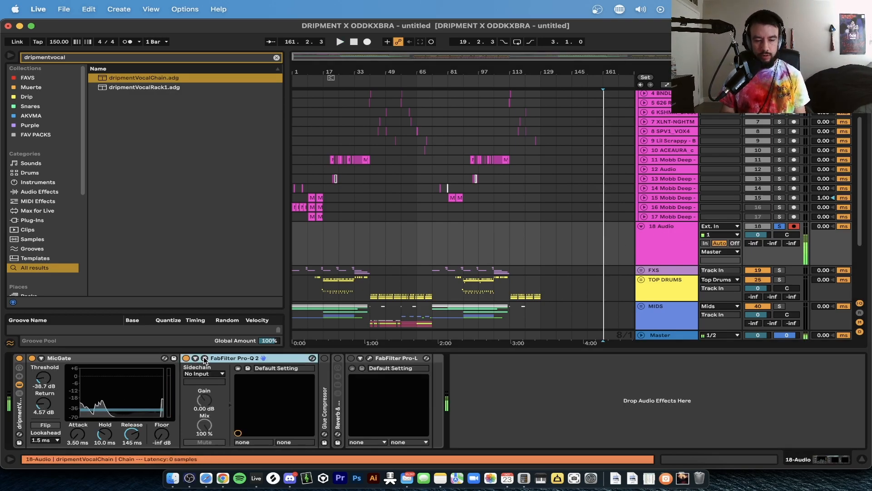
click(204, 358)
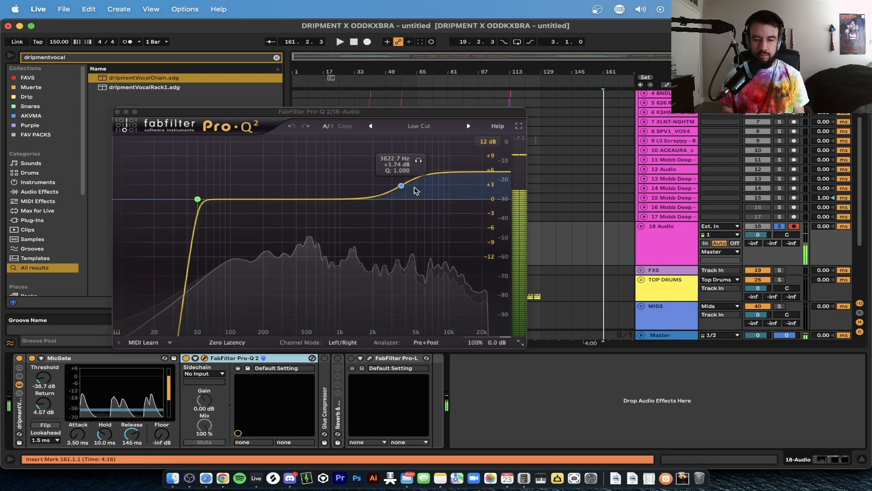
click(117, 112)
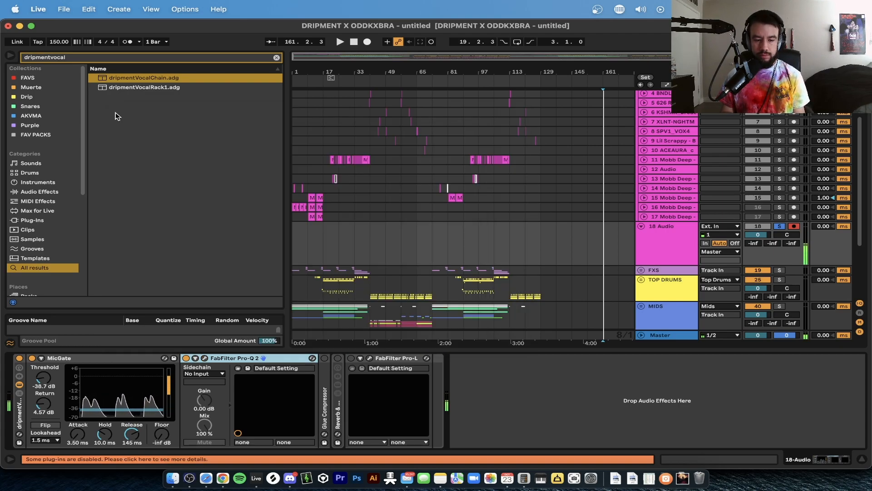
double_click(325, 409)
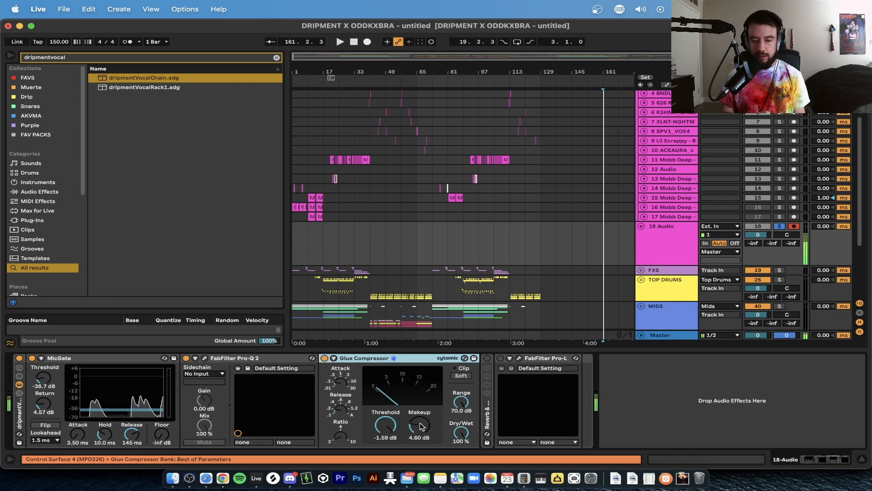
Unfold and switch on the Reverb & Delay Vocal chain, with 18 Audio's monitoring set to Off.
double_click(488, 411)
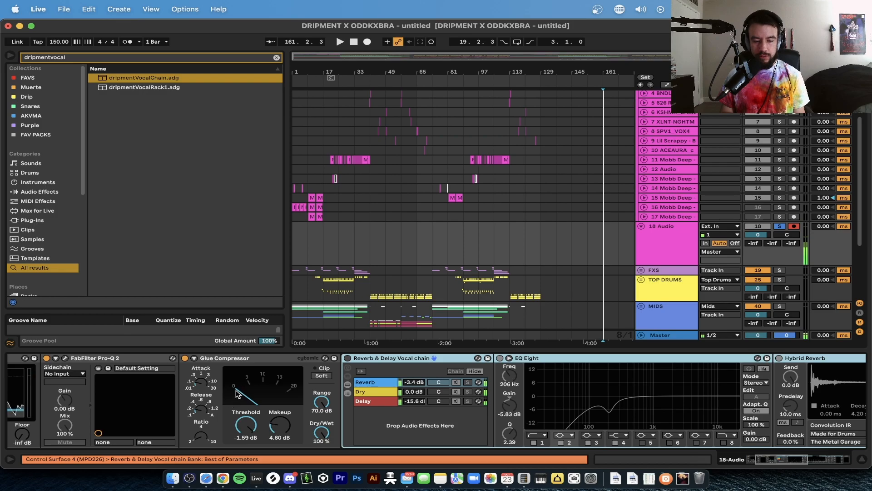
scroll(264, 393, right, 3)
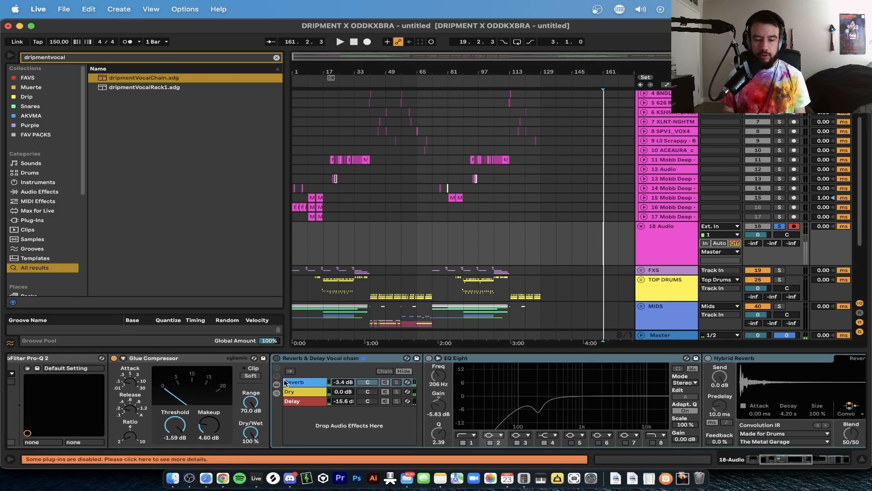
click(277, 359)
scroll(311, 363, right, 3)
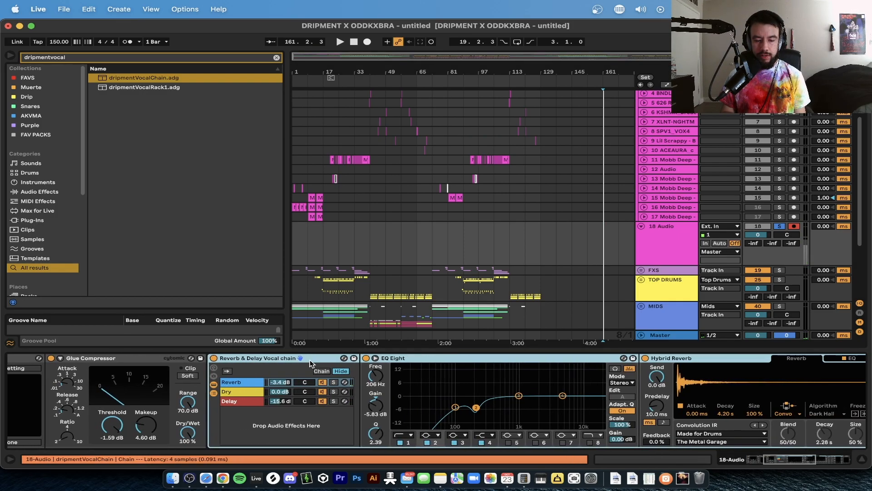
Show the Dry chain's devices in the Reverb & Delay rack and examine its Utility and Saturator settings.
click(230, 393)
scroll(414, 410, right, 3)
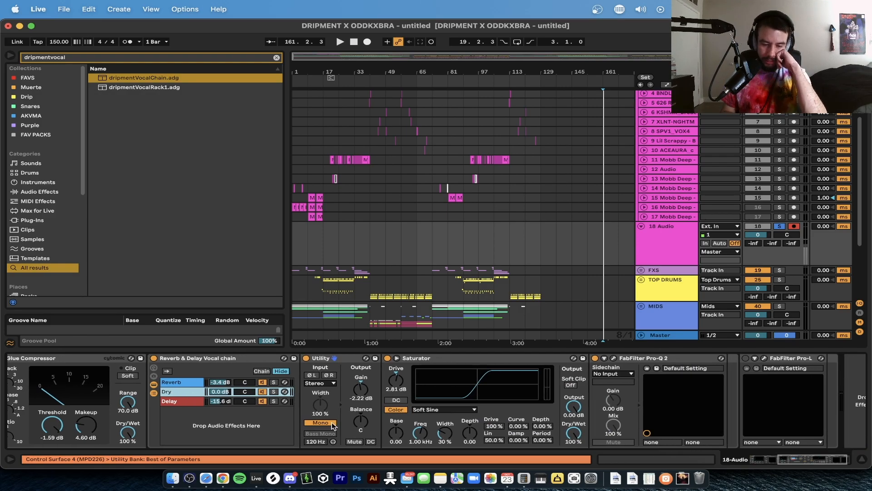
scroll(386, 393, right, 2)
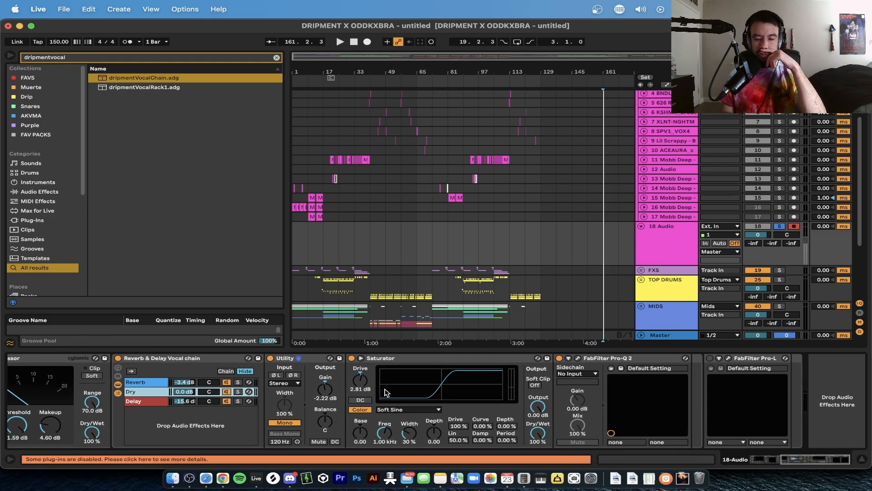
Examine the Dry chain's FabFilter Pro-Q 2 curve, and show the Reverb chain's Hybrid Reverb and Compressor.
click(578, 358)
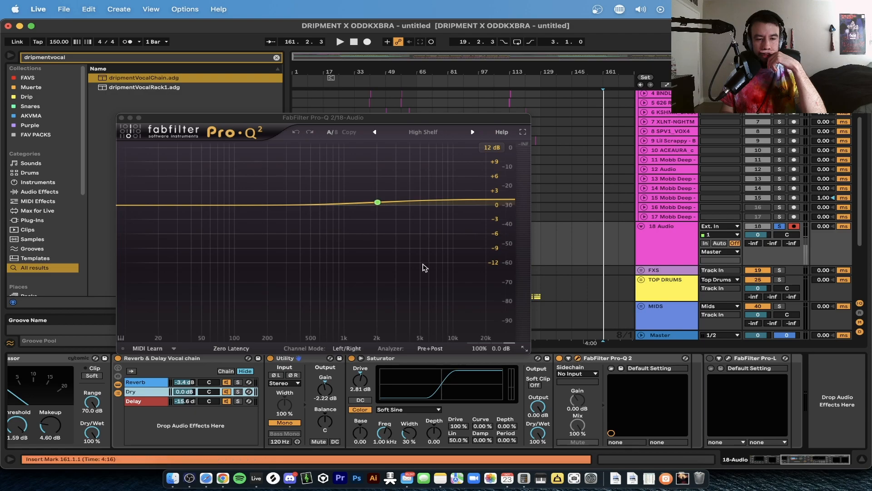
click(122, 119)
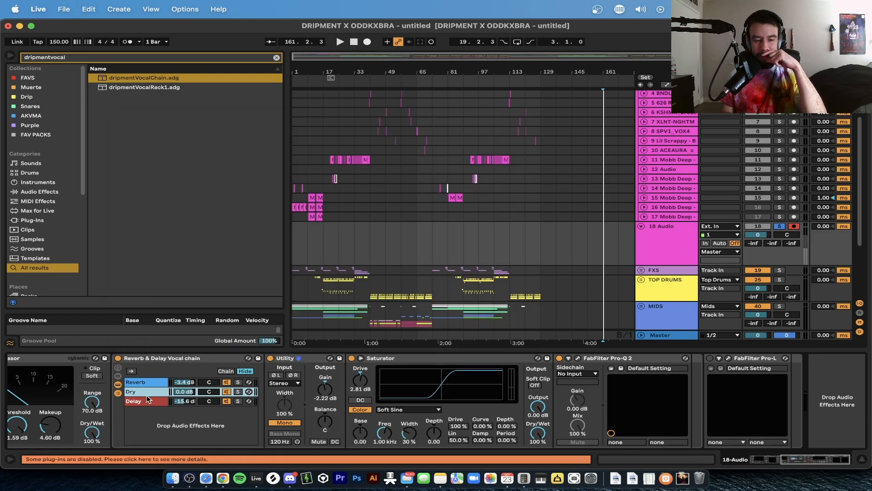
click(139, 382)
scroll(275, 400, right, 5)
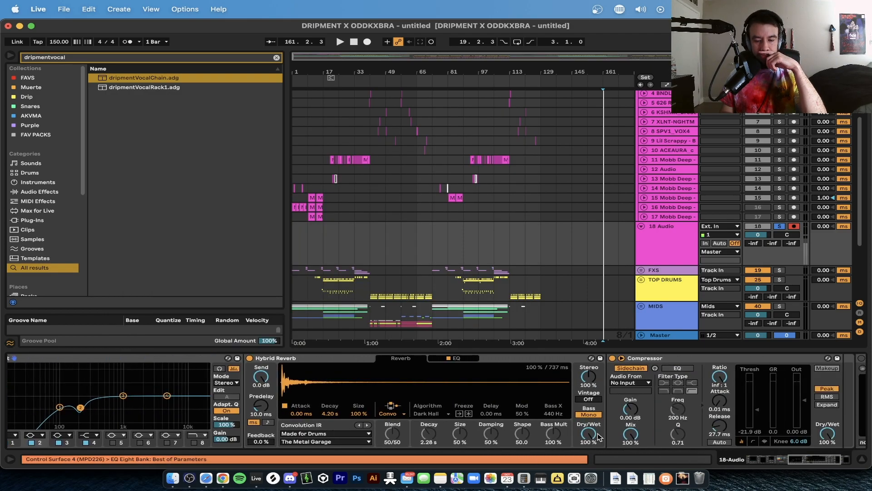
scroll(609, 402, right, 4)
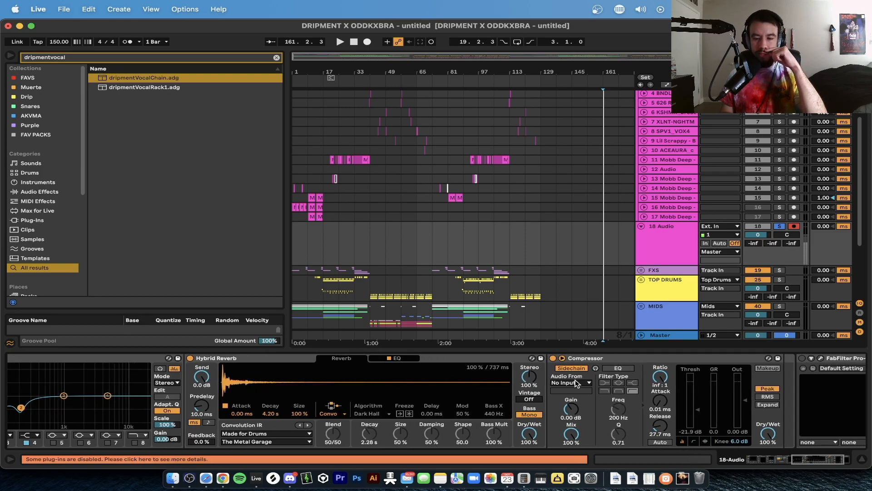
Set the Reverb chain's Compressor sidechain input to 18-Audio, and rename that track vox.
click(576, 383)
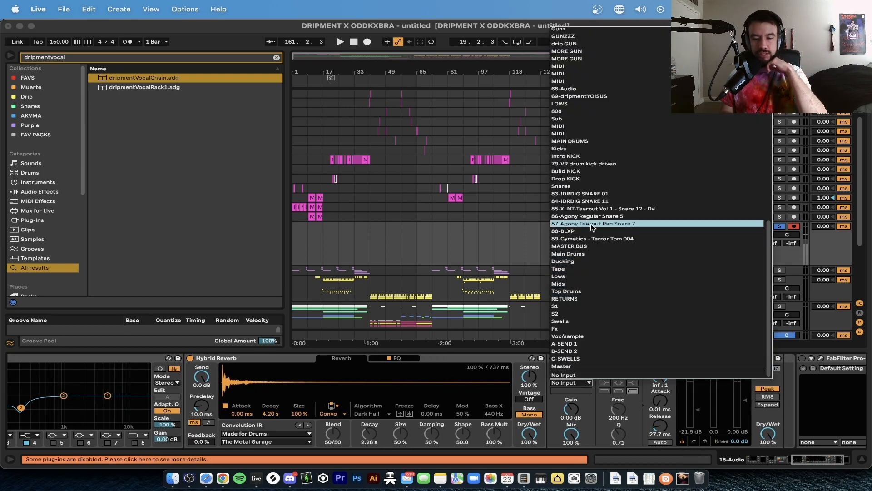
scroll(591, 223, up, 15)
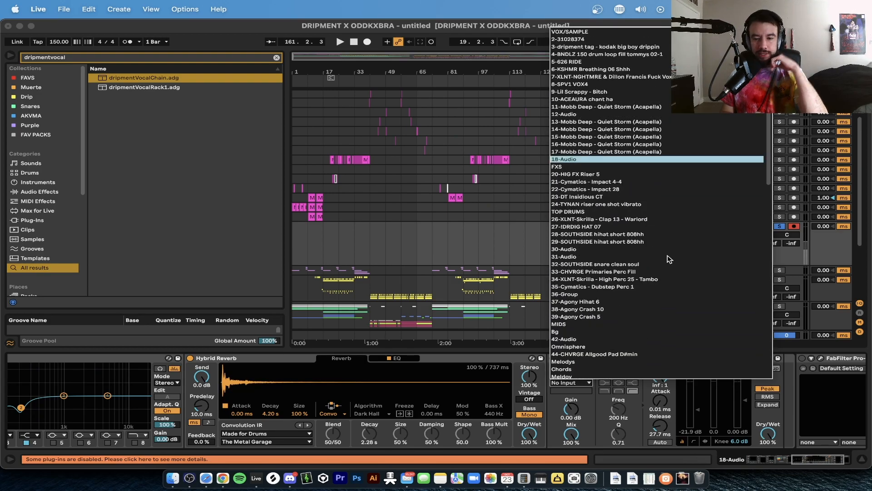
click(599, 159)
click(660, 247)
key(super+r)
key(Return)
scroll(493, 375, right, 3)
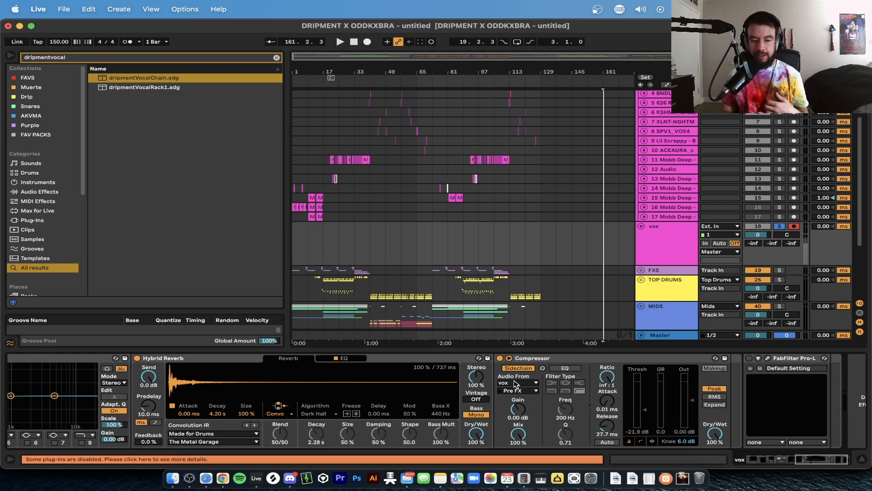
With vox monitoring on Auto, set the Reverb chain's volume to -8.0 dB and the Delay chain's to -inf dB.
scroll(402, 420, left, 20)
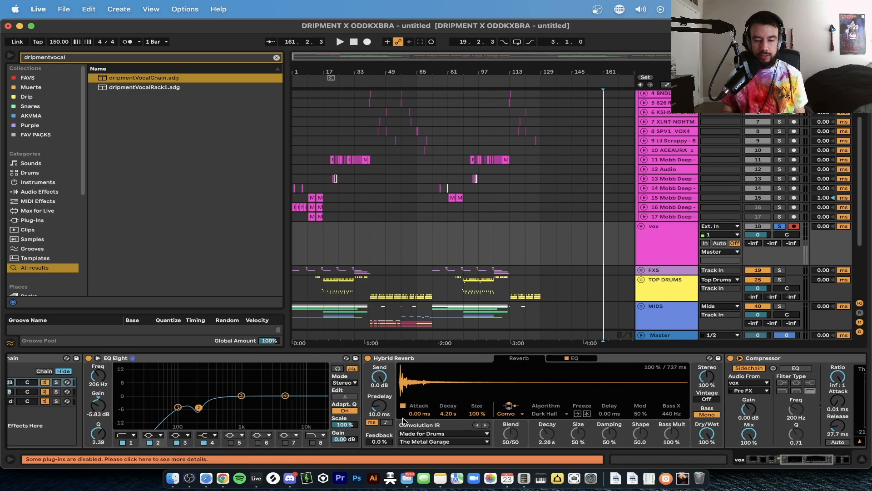
click(272, 387)
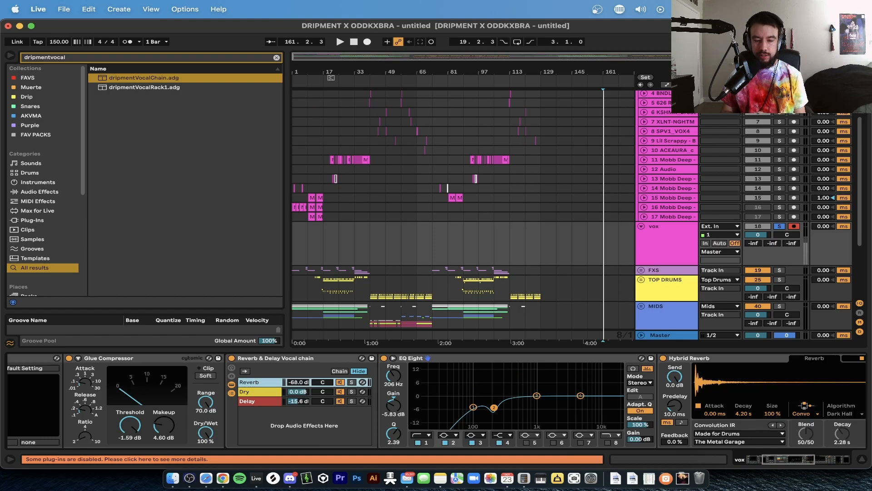
click(718, 243)
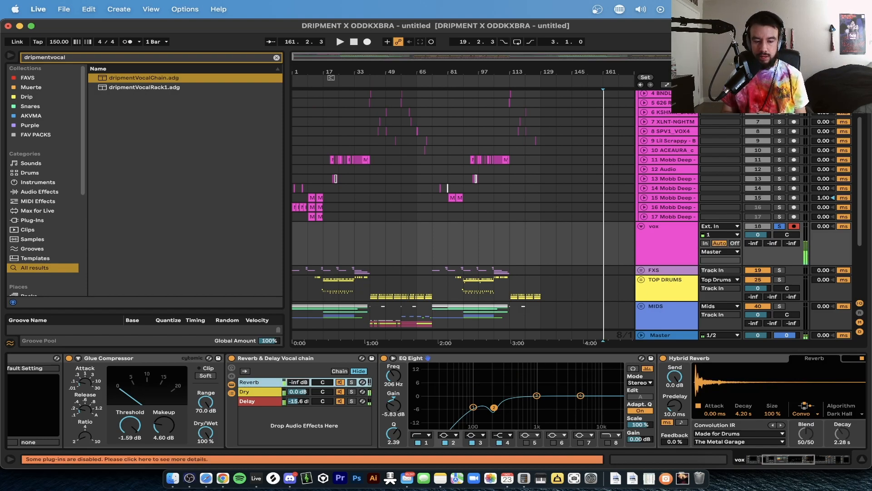
drag(298, 382, 296, 422)
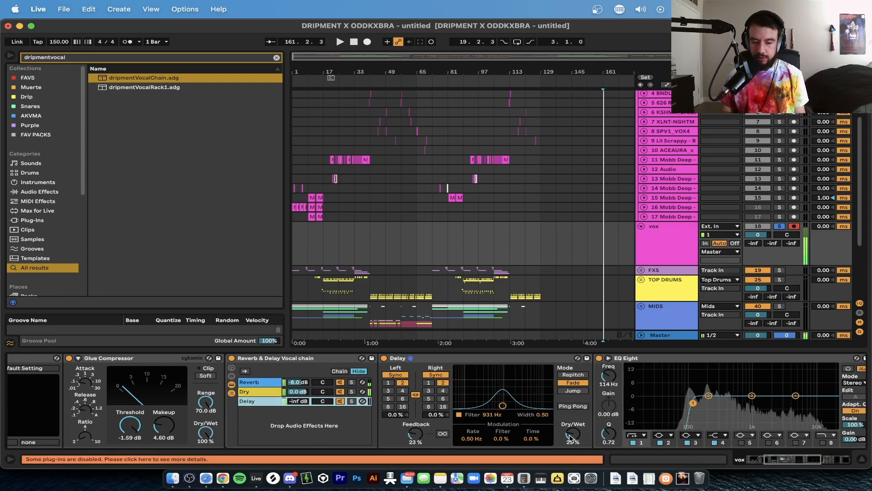
Set the Delay chain's Compressor sidechain input to vox, with the vox track's monitoring set to Off.
scroll(532, 437, right, 3)
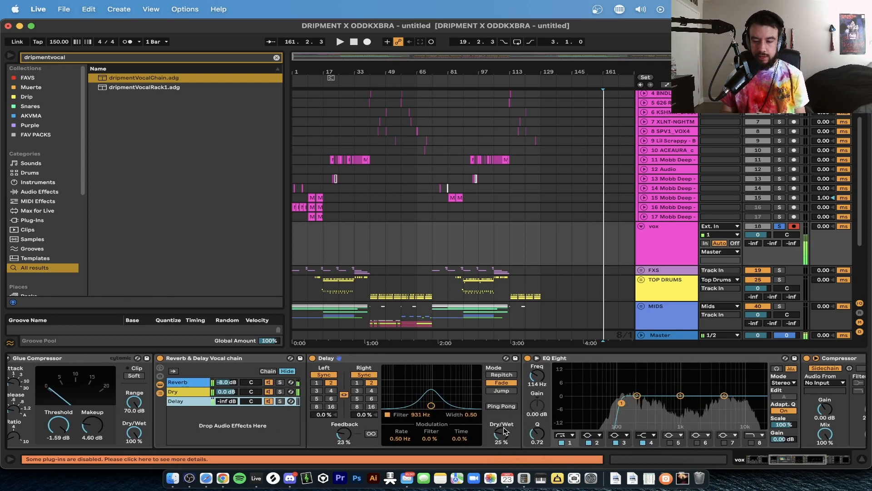
scroll(583, 400, right, 10)
click(480, 382)
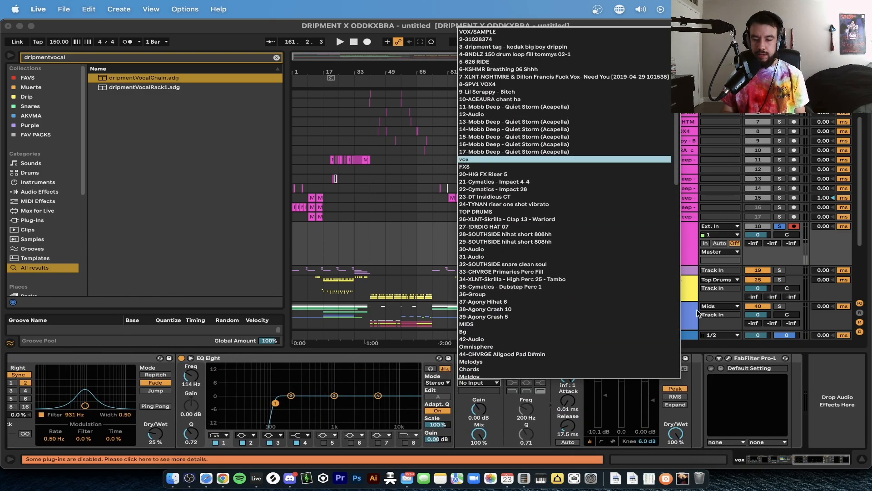
click(477, 160)
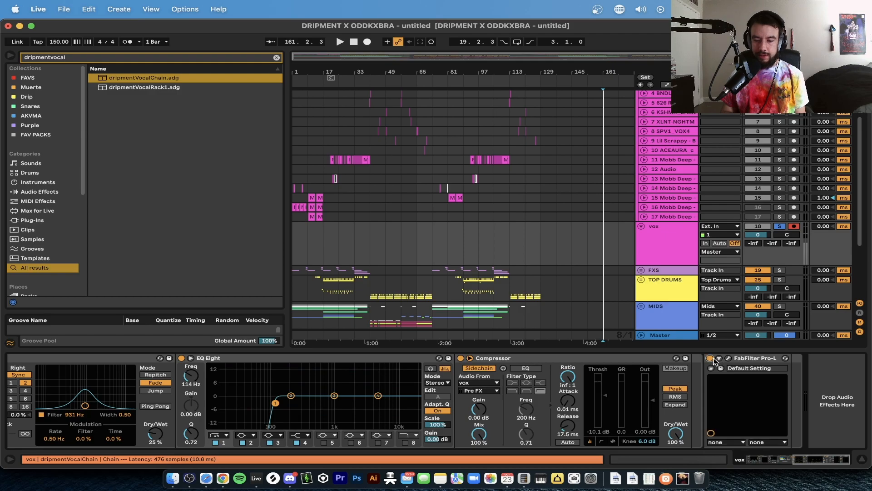
Load the Vocal - Transparent preset in FabFilter Pro-L and check its limiting with vox monitoring on Auto.
click(728, 359)
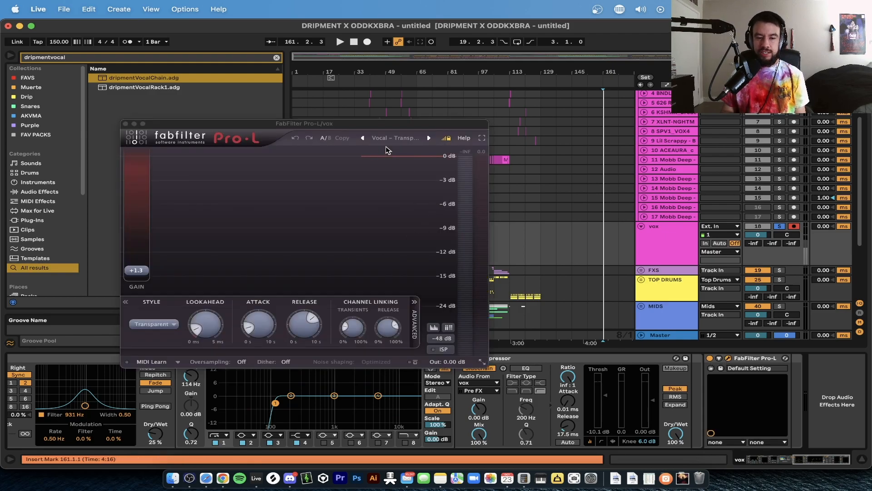
click(429, 138)
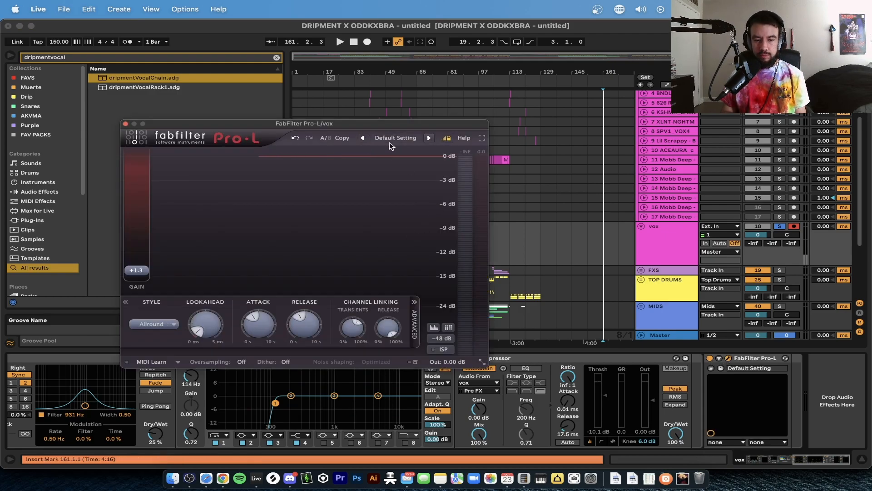
click(362, 139)
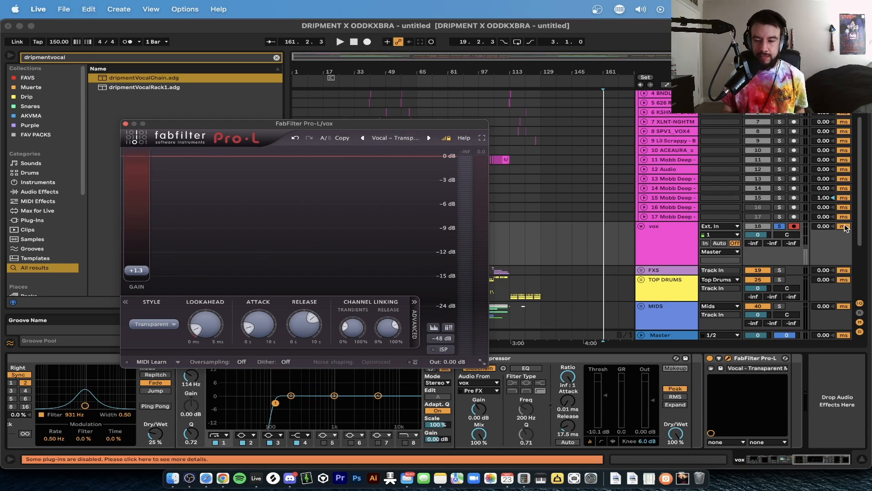
click(719, 243)
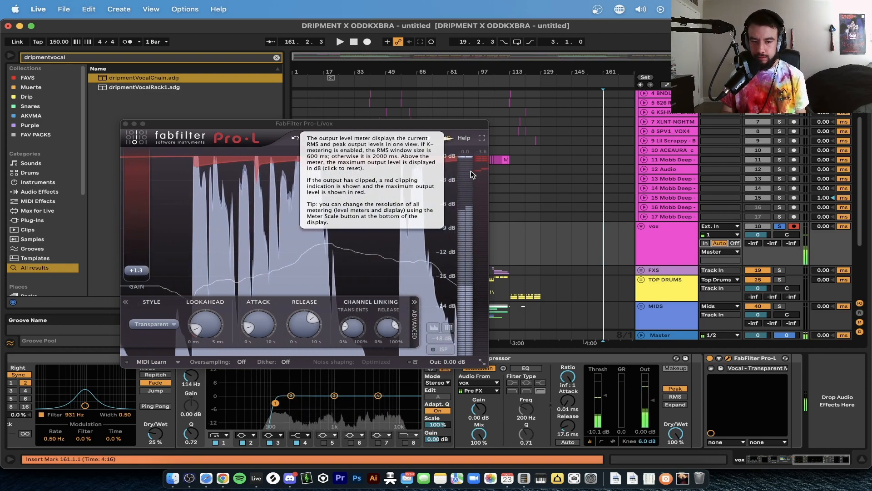
click(125, 123)
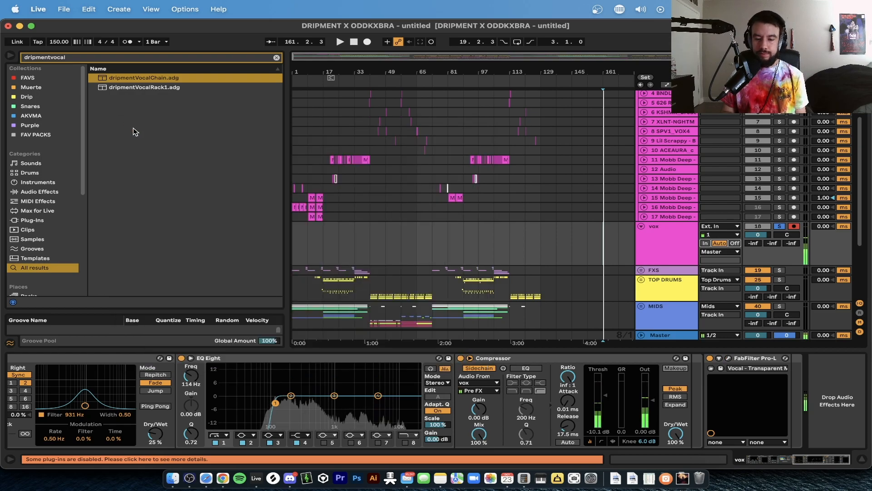
Adjust the Hybrid Reverb's convolution decay in the Reverb chain, and set the Delay chain's volume to -15.0 dB.
scroll(552, 392, left, 5)
click(516, 383)
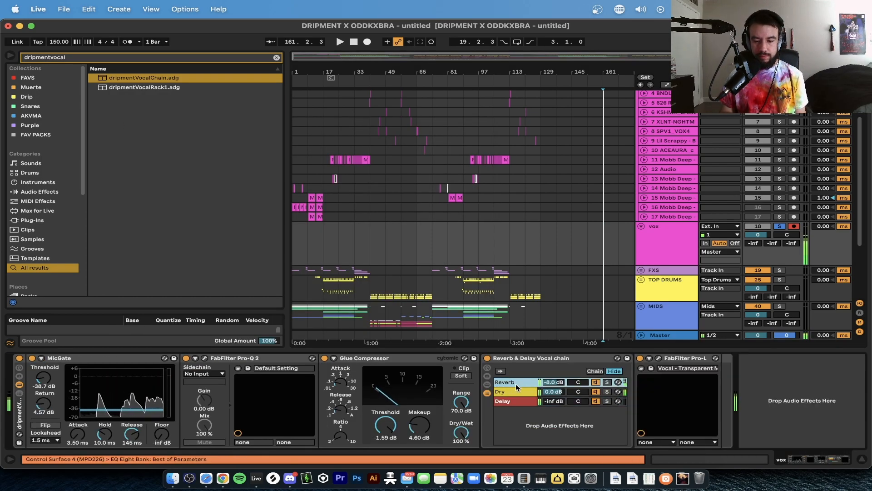
scroll(516, 384, right, 10)
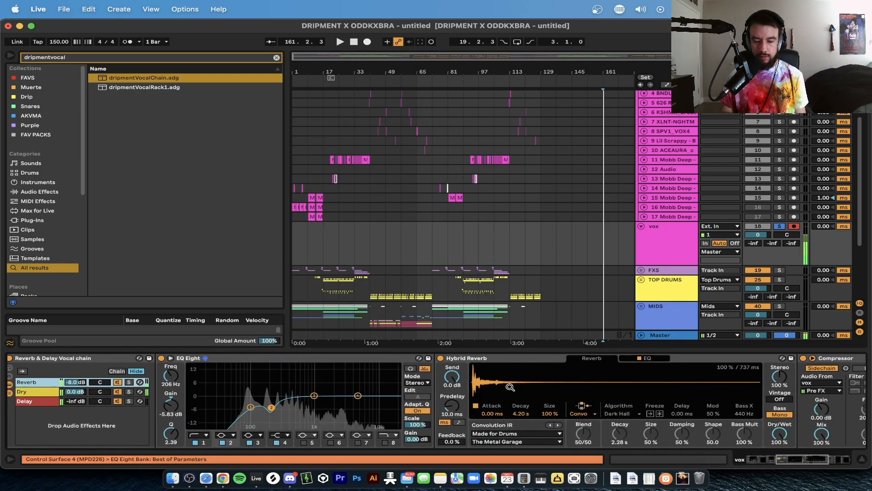
click(522, 414)
drag(522, 415, 522, 436)
scroll(603, 406, left, 10)
mouse_move(394, 401)
mouse_down()
mouse_move(394, 379)
mouse_move(394, 391)
mouse_up()
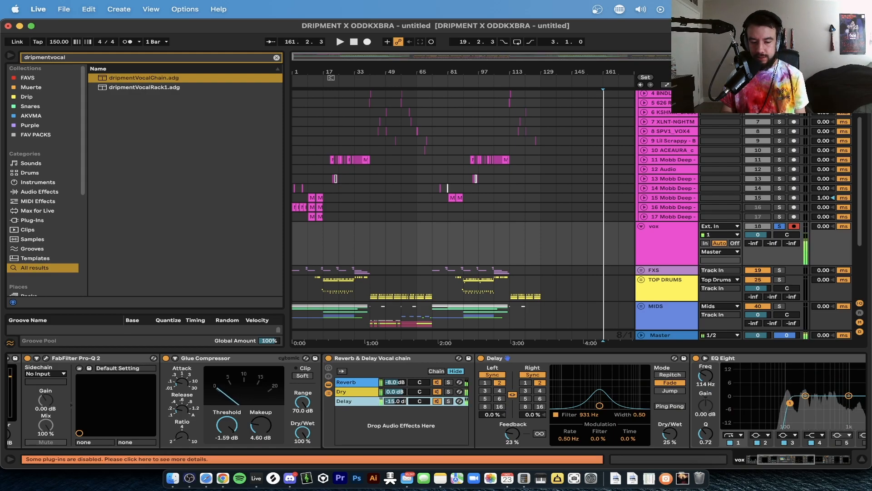
Fold the Reverb & Delay and dripmentVocalChain racks, and record a vocal take on vox from bar 161 to about bar 173.
double_click(356, 360)
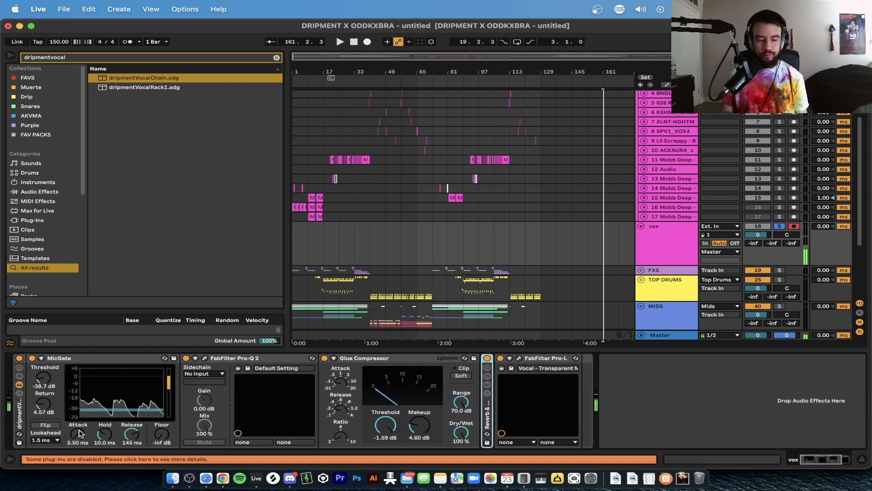
double_click(18, 423)
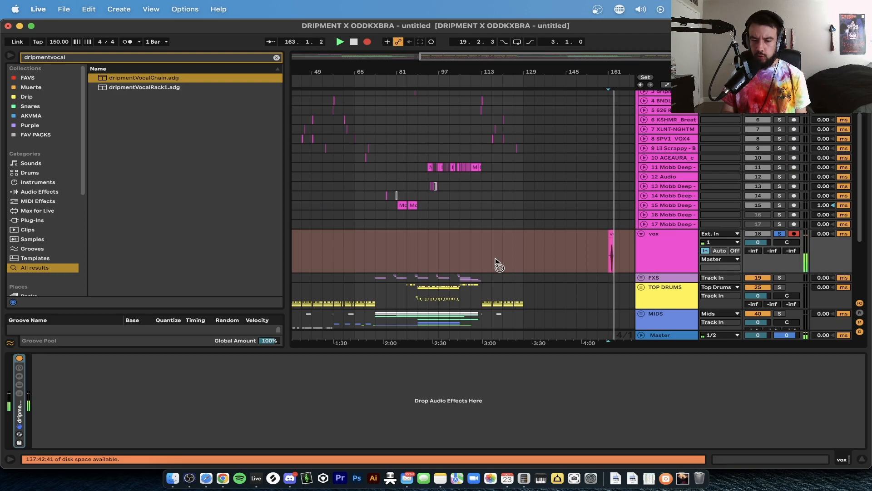
scroll(604, 256, up, 5)
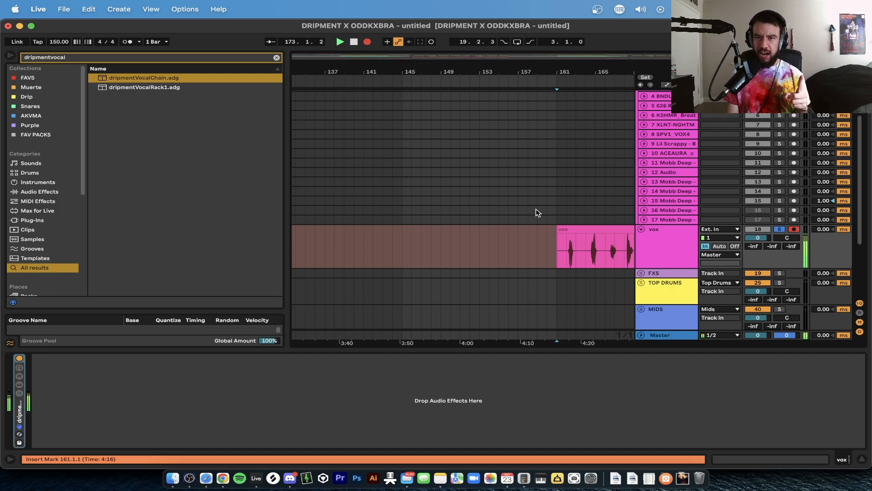
key(space)
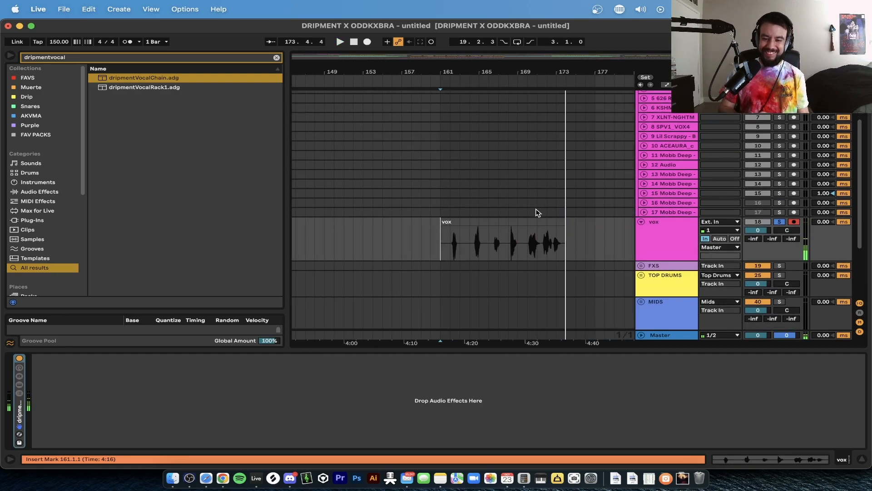
Set the vox track's monitoring to Off and play back the recorded clip from 164.3.1.
click(725, 257)
click(733, 257)
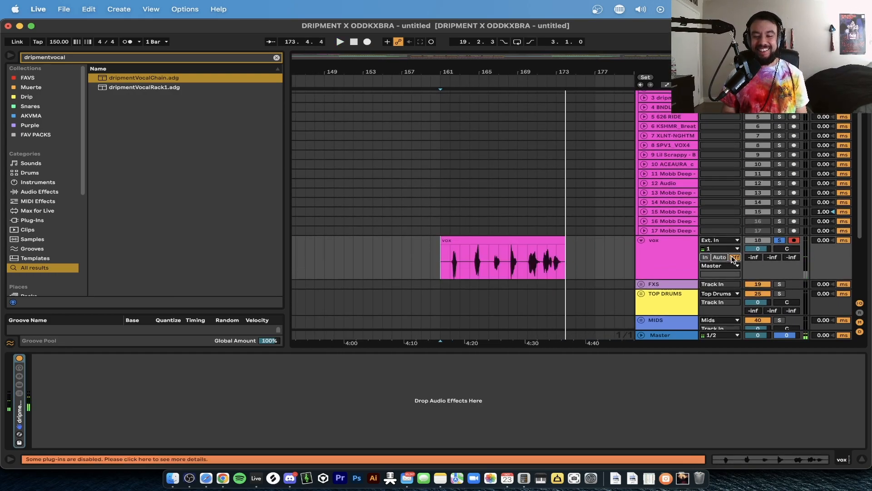
scroll(475, 222, up, 5)
scroll(475, 223, down, 3)
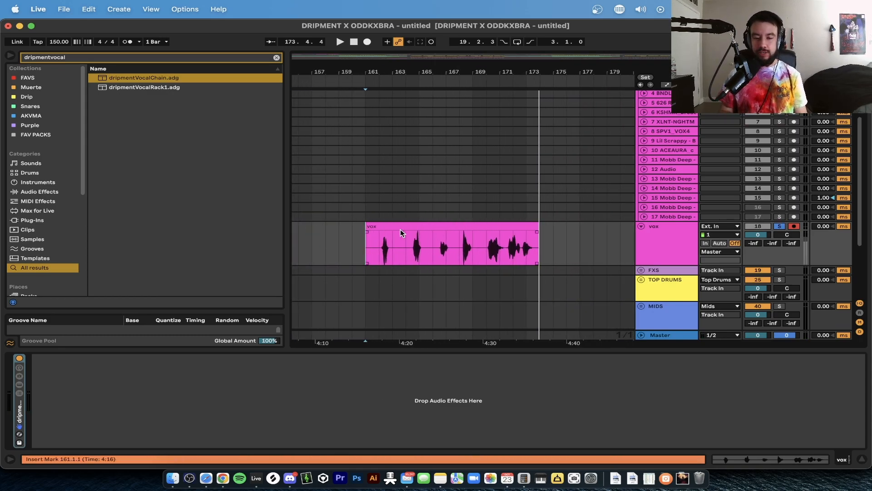
scroll(400, 233, up, 3)
key(space)
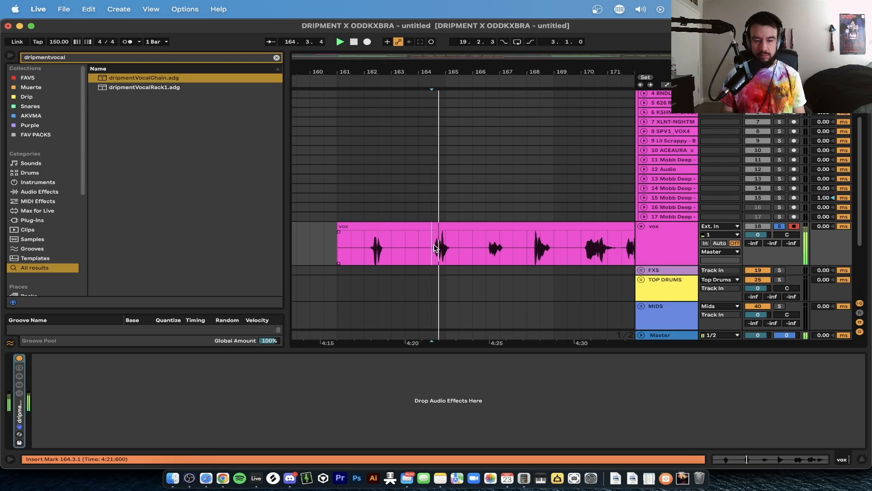
scroll(399, 244, down, 1)
scroll(366, 245, up, 5)
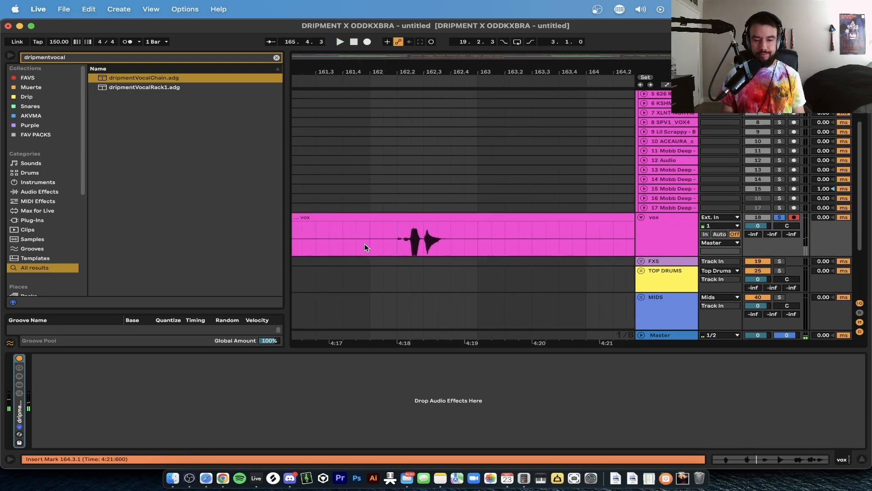
Split the vox clip at 162.2.1 and 162.4.1 around the first phrase, and delete the section before it.
scroll(396, 231, up, 2)
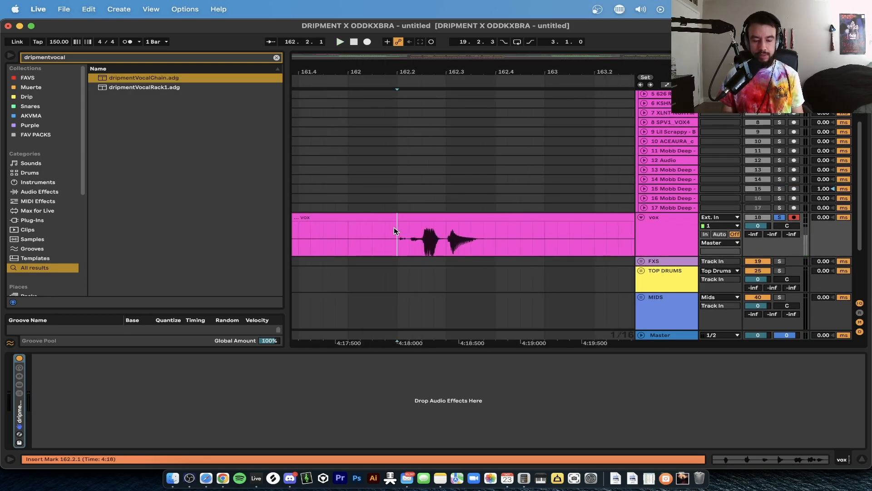
key(super+e)
click(499, 230)
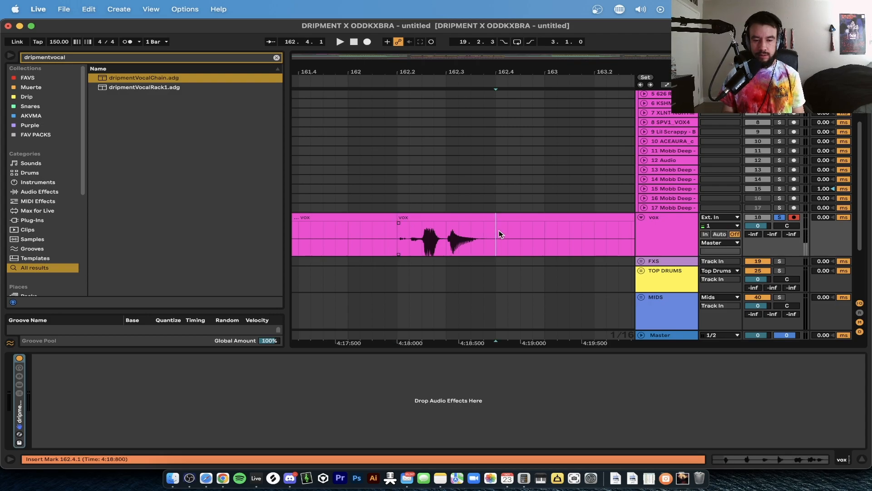
key(super+e)
scroll(498, 230, down, 4)
click(439, 216)
scroll(541, 195, up, 6)
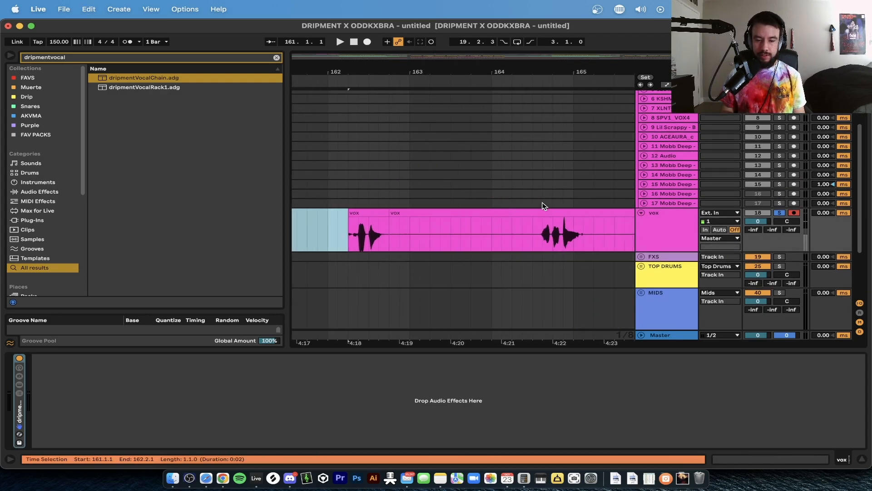
Split the vox clip around the second phrase, starting at 164.3.2, and delete the gap between the first two phrases.
click(488, 239)
key(super+e)
scroll(505, 237, down, 4)
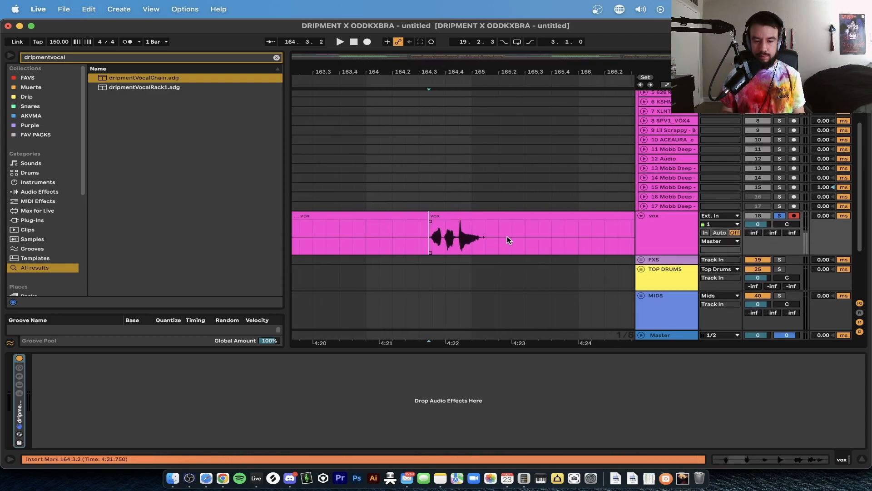
click(408, 215)
key(Delete)
scroll(408, 214, down, 5)
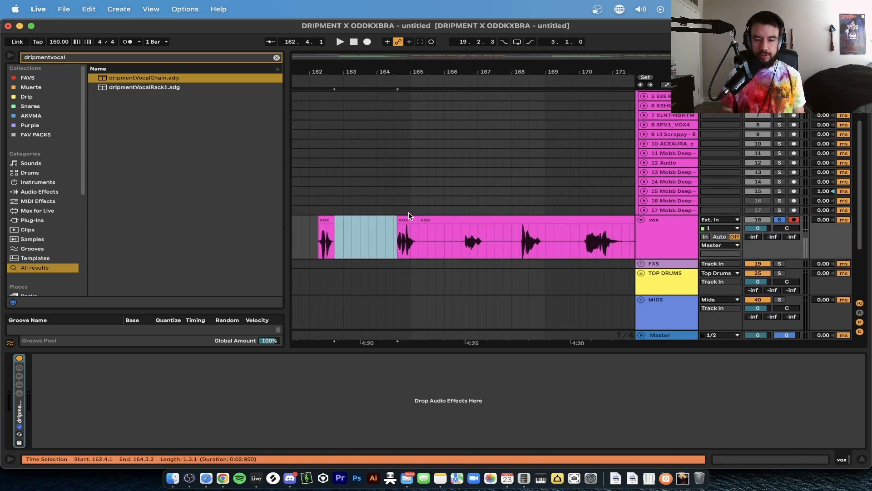
Split the vox clip around the third phrase and at 167.1.3, and delete the silent sections between these phrases.
scroll(427, 240, up, 5)
scroll(427, 239, up, 1)
drag(317, 239, 520, 239)
key(Delete)
scroll(473, 218, right, 7)
scroll(454, 246, up, 5)
click(455, 247)
key(super+e)
click(359, 244)
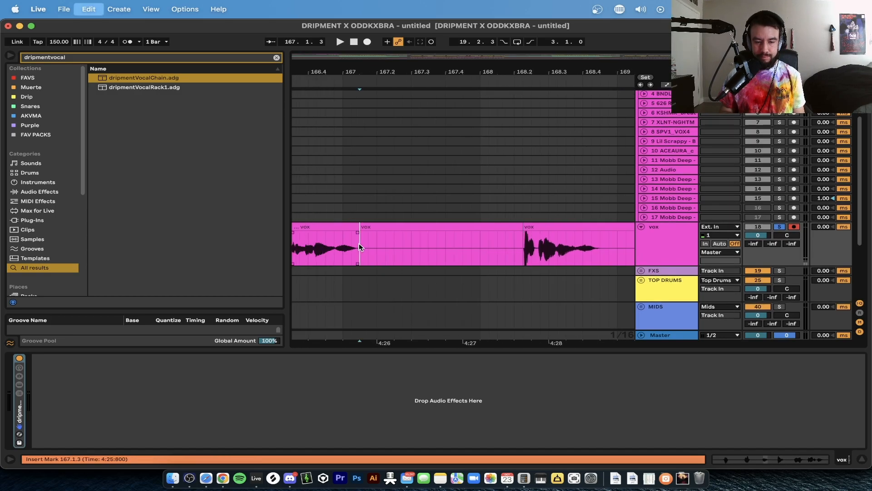
key(super+e)
click(377, 228)
key(Delete)
Split the vox clip around the remaining phrases and delete the silence between them, leaving six separate phrase clips.
click(566, 259)
click(374, 240)
scroll(456, 265, right, 5)
click(446, 264)
key(super+e)
key(Delete)
scroll(362, 265, right, 4)
drag(468, 264, 536, 275)
click(359, 245)
scroll(361, 249, down, 5)
scroll(536, 275, down, 6)
key(Delete)
drag(358, 261, 620, 273)
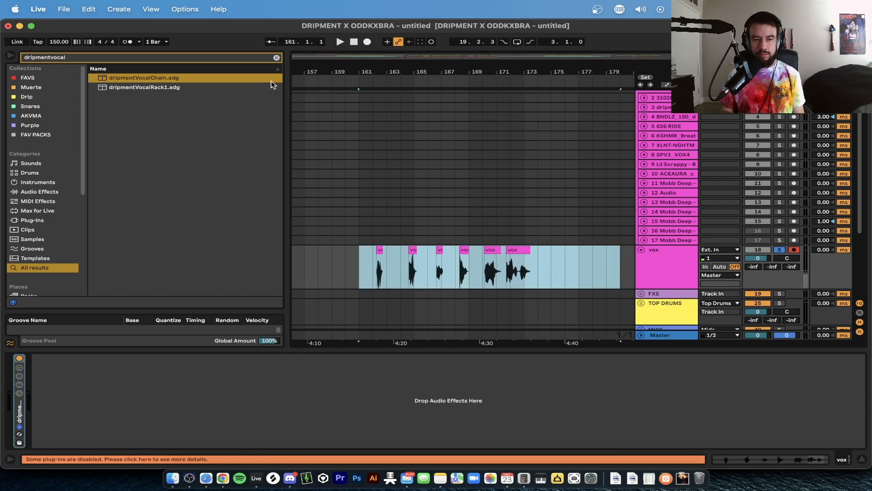
Clear the browser search and open the Drip Kit 001 folder.
click(277, 57)
scroll(35, 205, down, 5)
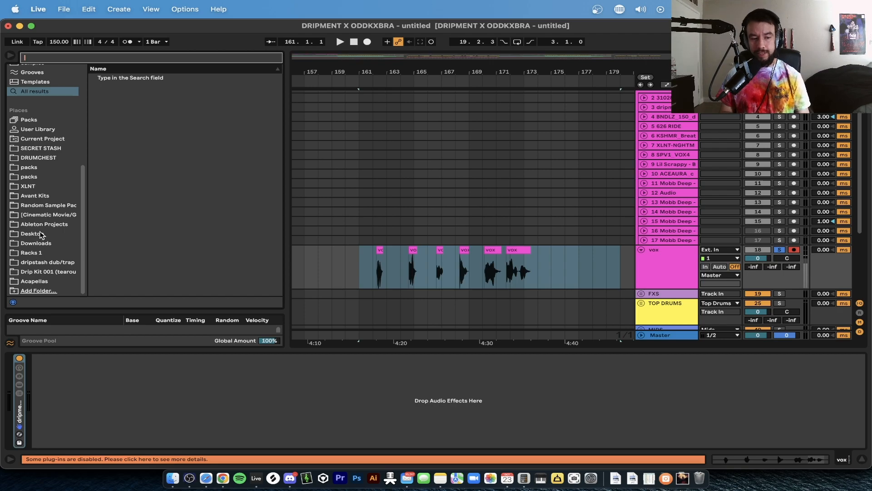
click(39, 272)
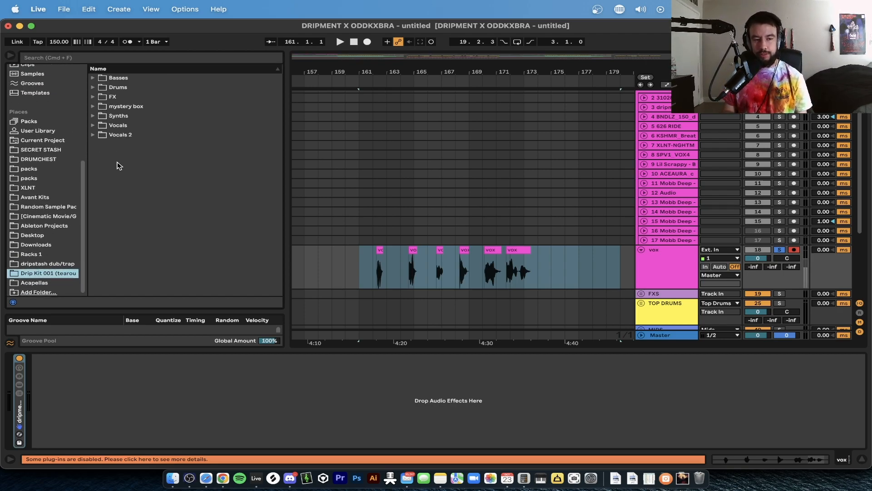
Select the vox phrases from 161.1.1 to 175.1.1 and crop the clips.
click(522, 273)
drag(522, 273, 363, 273)
key(z)
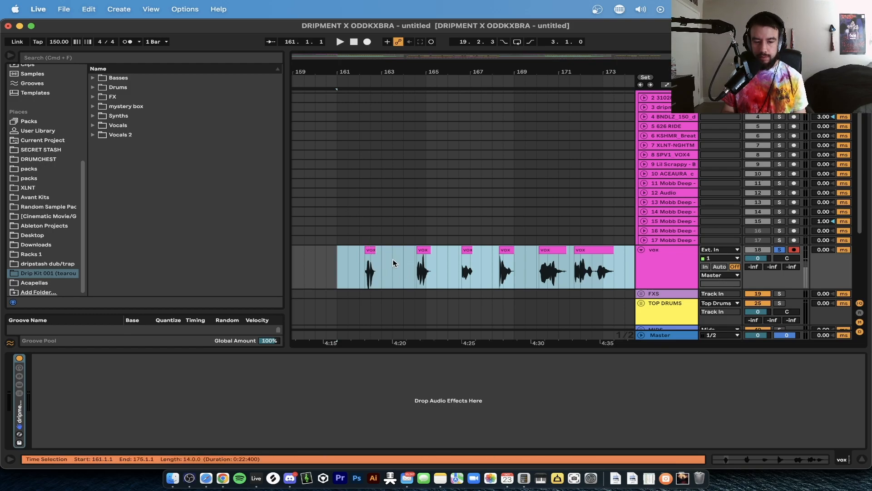
right_click(392, 266)
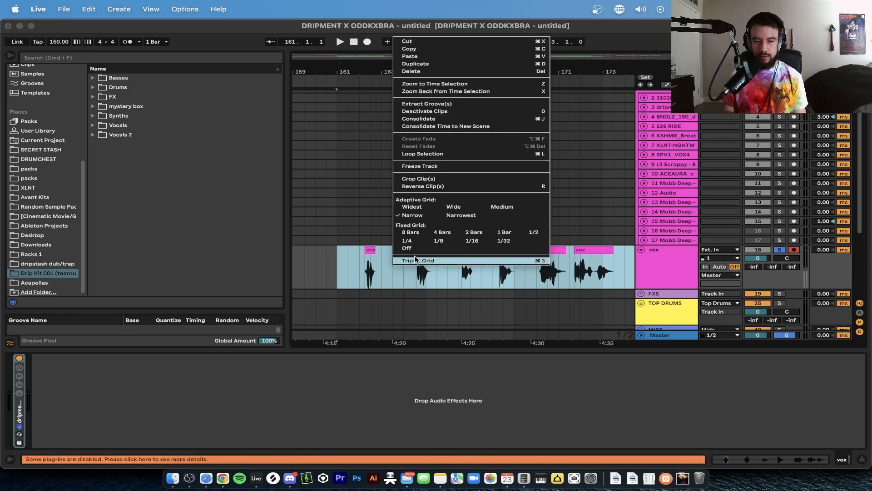
click(426, 180)
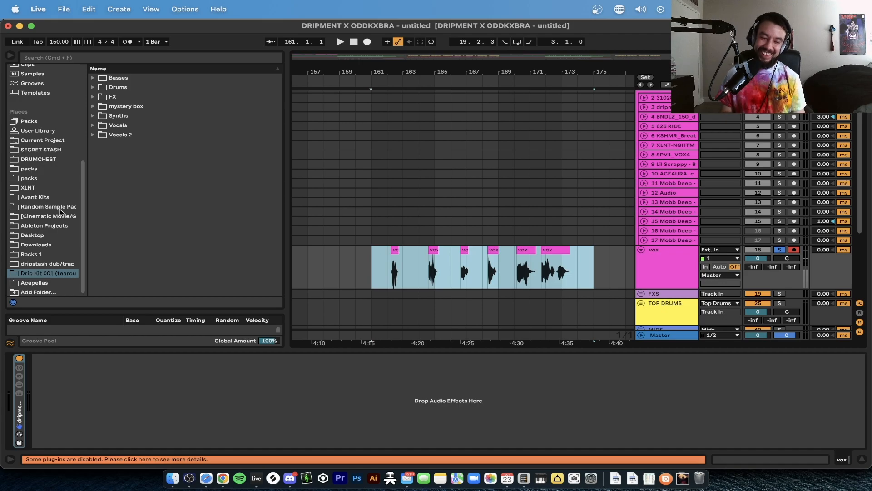
Save the vox track into the Drip Kit 001 folder and expand its Samples, Processed and Crop folders.
click(667, 264)
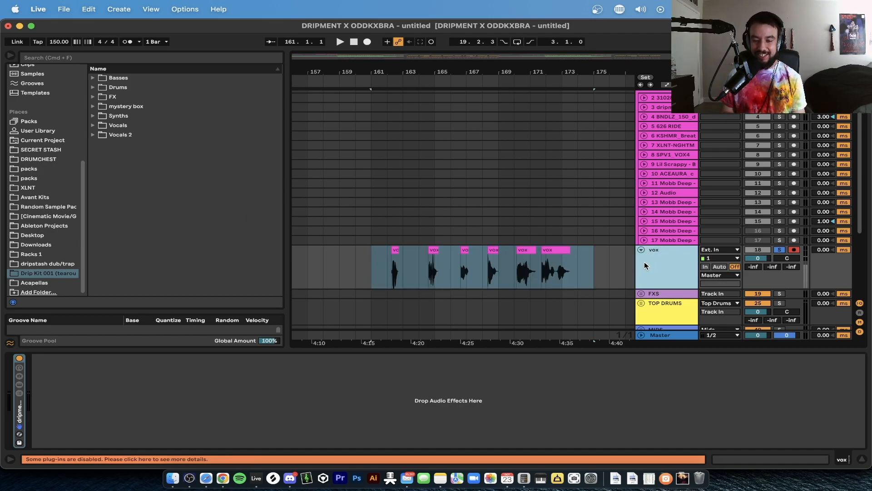
drag(661, 258, 102, 155)
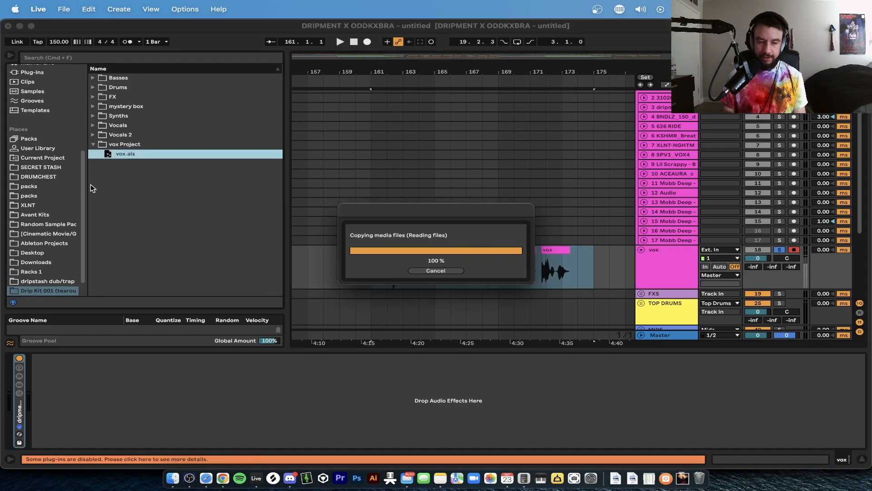
click(100, 154)
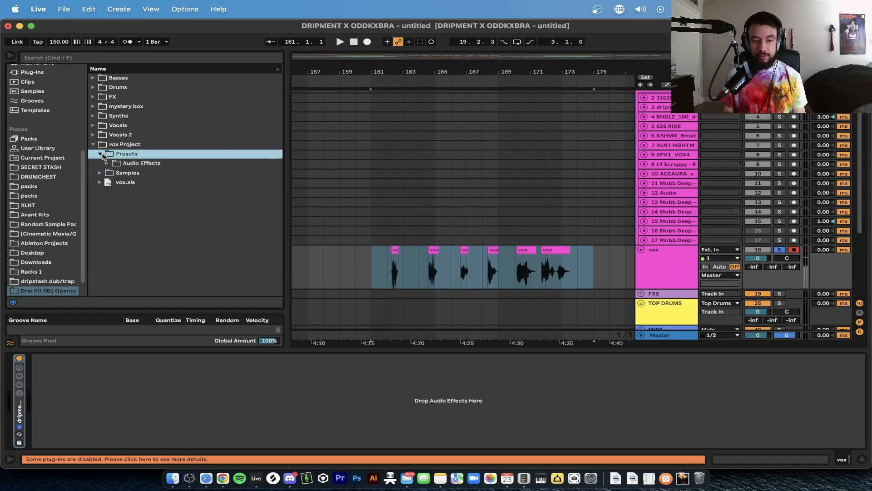
click(109, 172)
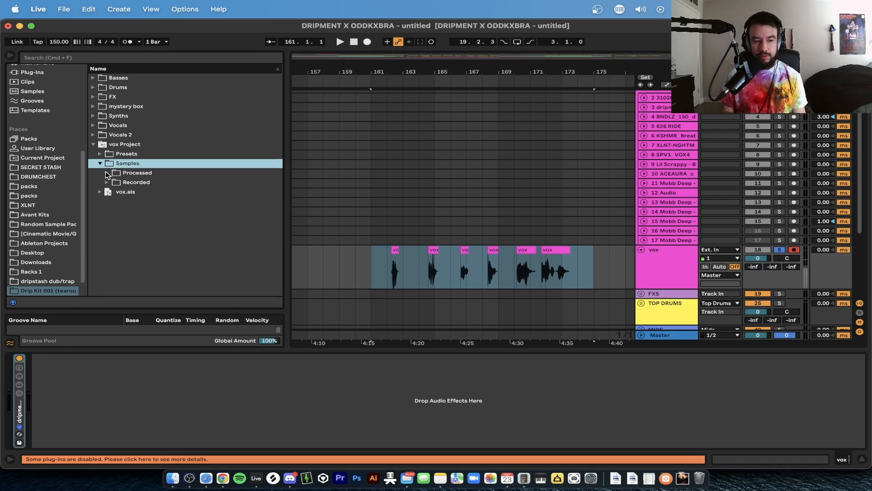
click(107, 173)
click(114, 182)
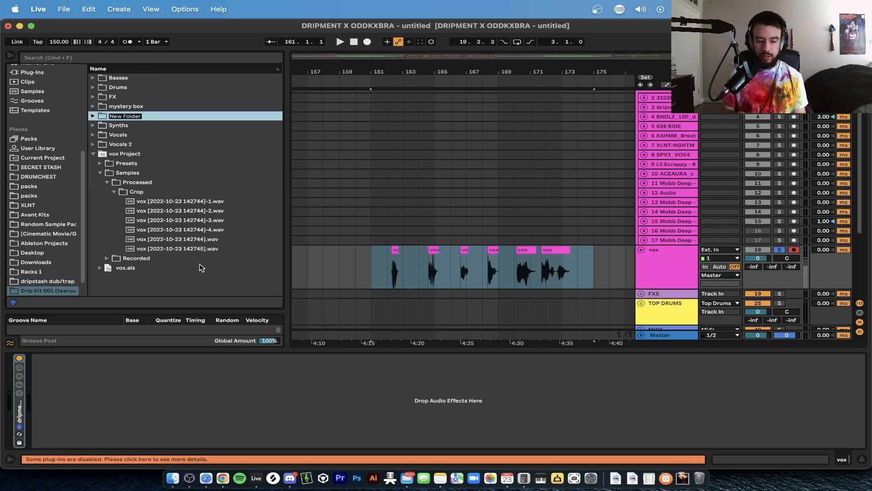
Create a folder named Vocal 3 and rename the cropped sample ending in -1 as dripment VOX - Skateboard.
text(Vocal 3)
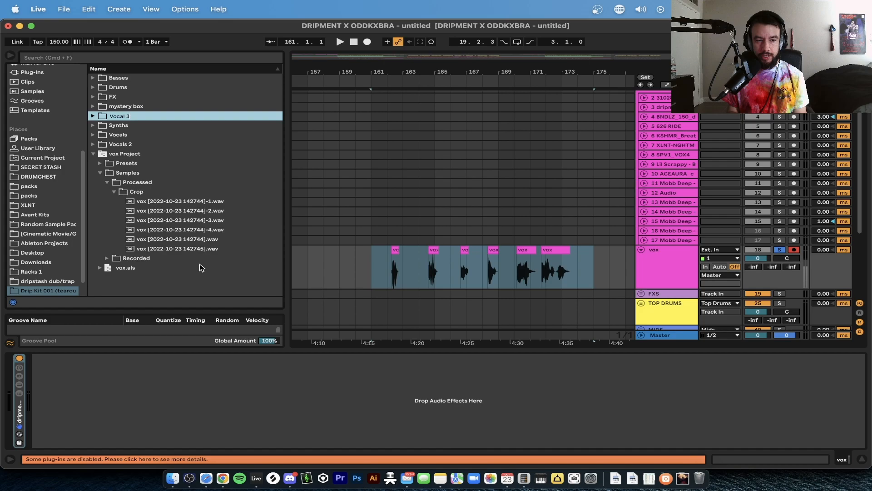
click(165, 202)
right_click(162, 205)
click(174, 210)
text(dripment VOX)
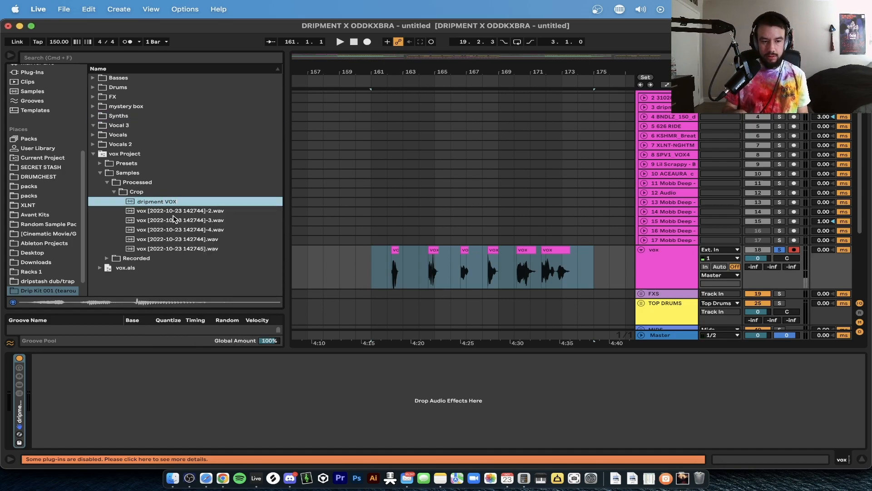
text( - Skaterboard)
key(Return)
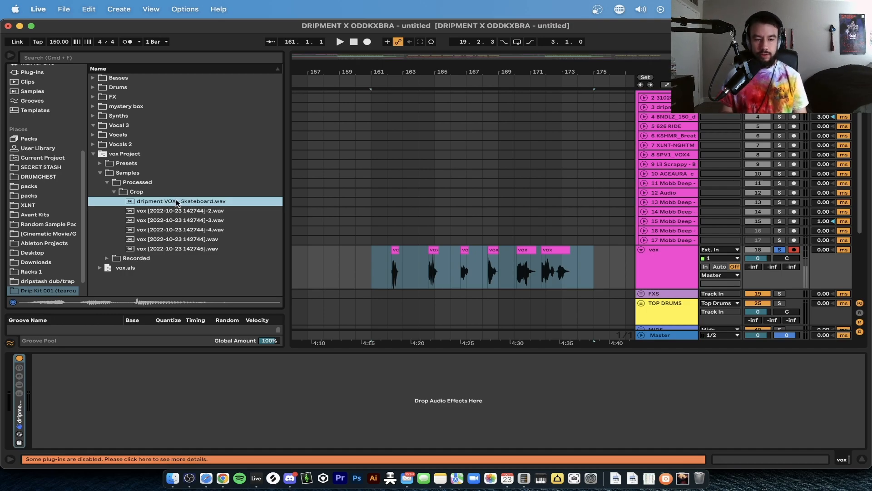
Switch to Finder, preview dripment VOX - Skateboard.wav on the Desktop, and close the Finder window.
click(173, 478)
click(90, 145)
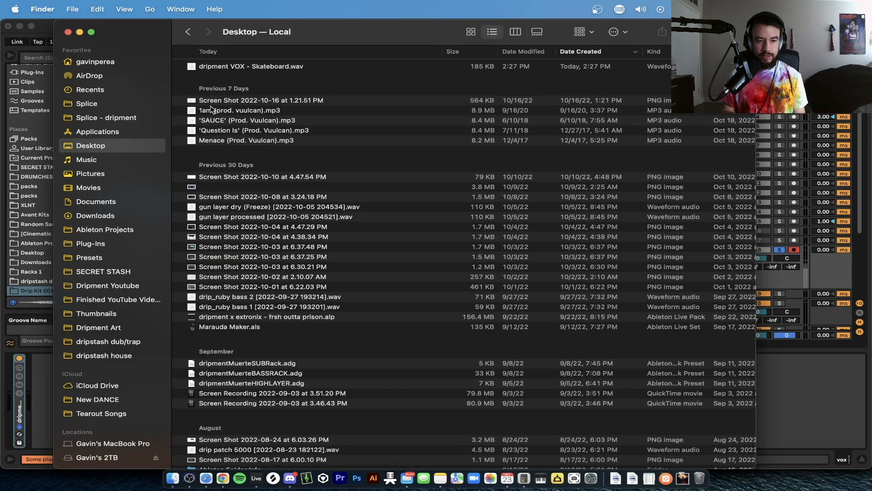
click(232, 67)
key(space)
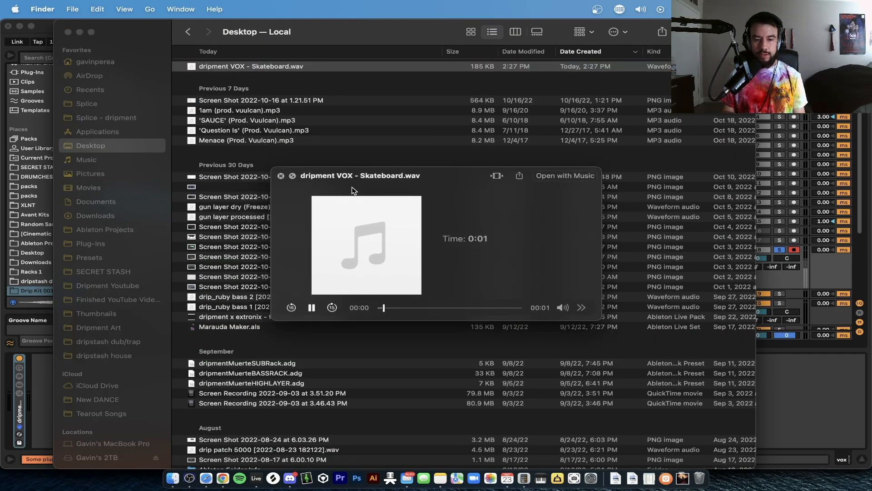
key(super+w)
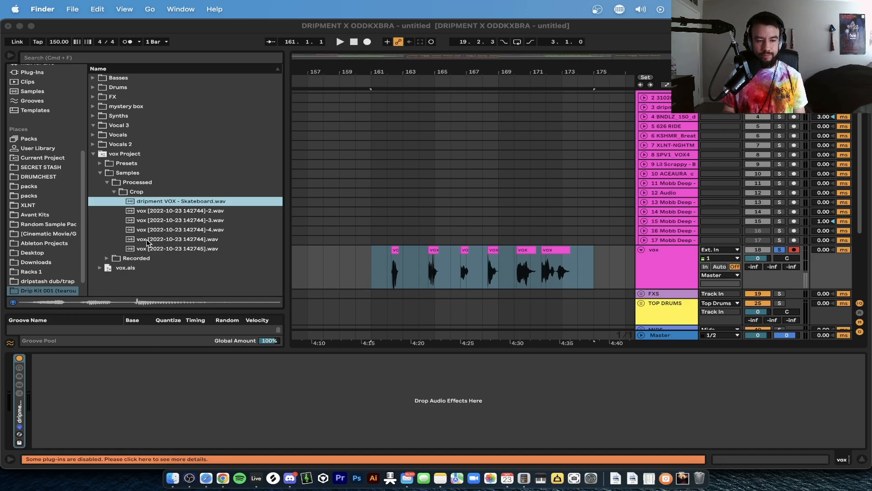
Copy the "dripment VOX -" prefix from the Skateboard sample's name and re-enter that sample's name as dripment VOX - Skateboard.
click(160, 211)
right_click(160, 211)
key(Escape)
click(174, 202)
right_click(173, 203)
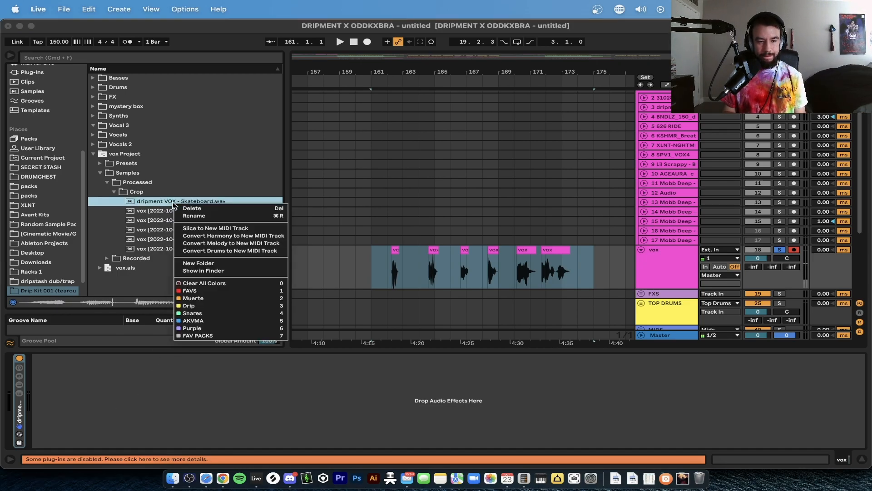
click(187, 215)
drag(181, 201, 117, 205)
key(super+c)
right_click(162, 204)
click(179, 219)
key(super+v)
text(Skateboard)
key(Return)
Rename the cropped sample ending in -2 as dripment VOX - tomatoes.
click(180, 212)
right_click(180, 213)
click(191, 224)
key(super+v)
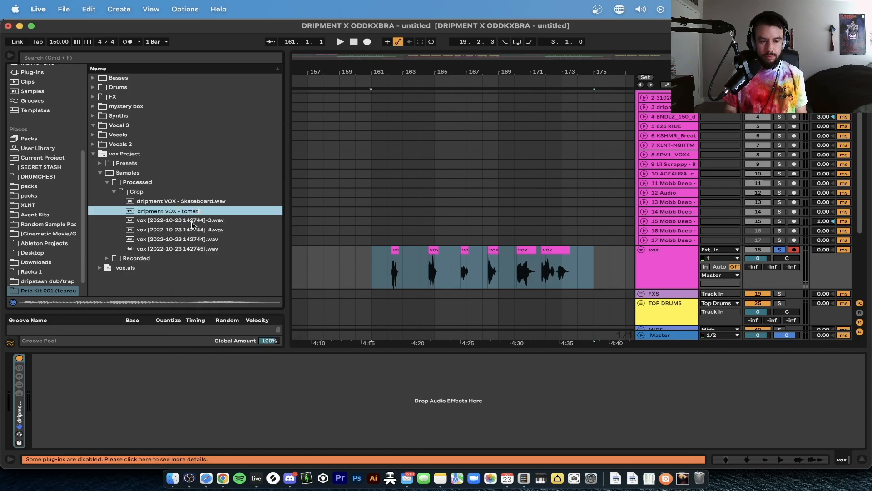
key(Return)
Rename the cropped sample ending in -3 as dripment VOX - Potatoes.
click(191, 221)
right_click(172, 220)
click(186, 231)
key(super+v)
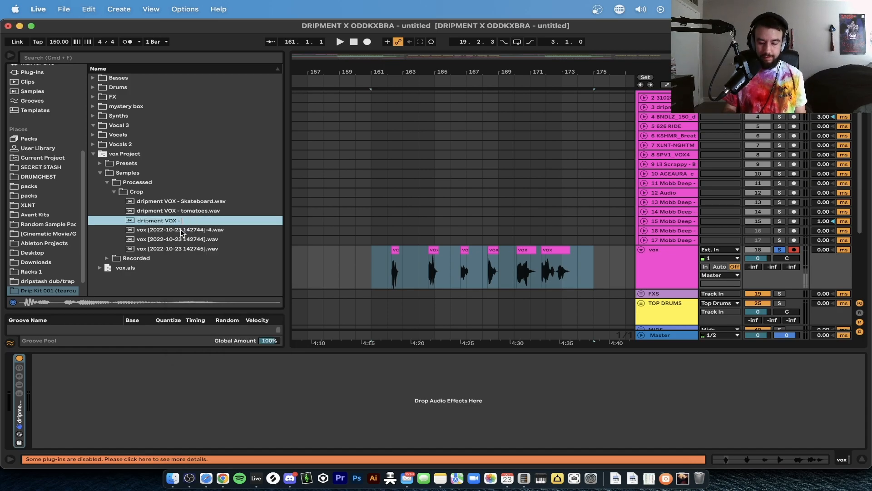
text(Potatoes)
key(Return)
Rename the cropped sample ending in -4 as dripment VOX - Worldwide.
right_click(181, 231)
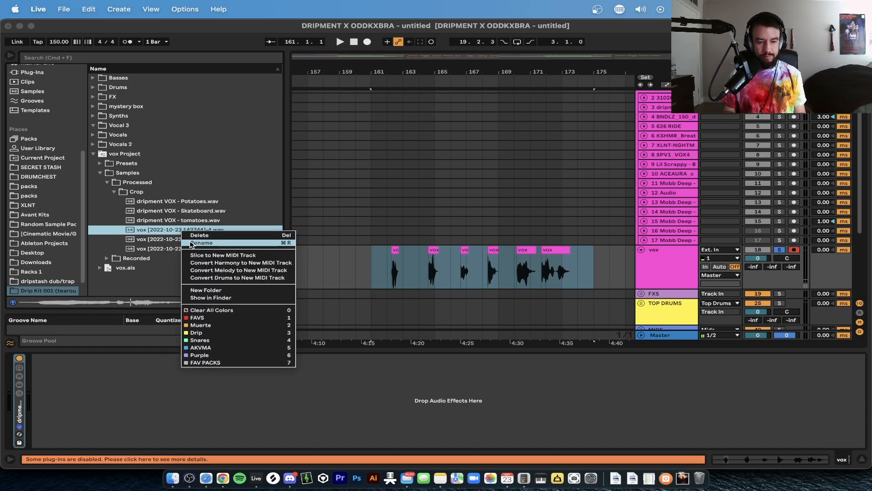
click(191, 244)
key(super+v)
text(Worldwide)
key(Return)
click(171, 240)
right_click(170, 241)
click(183, 254)
key(super+v)
text(Vocal)
key(Return)
click(182, 250)
right_click(169, 250)
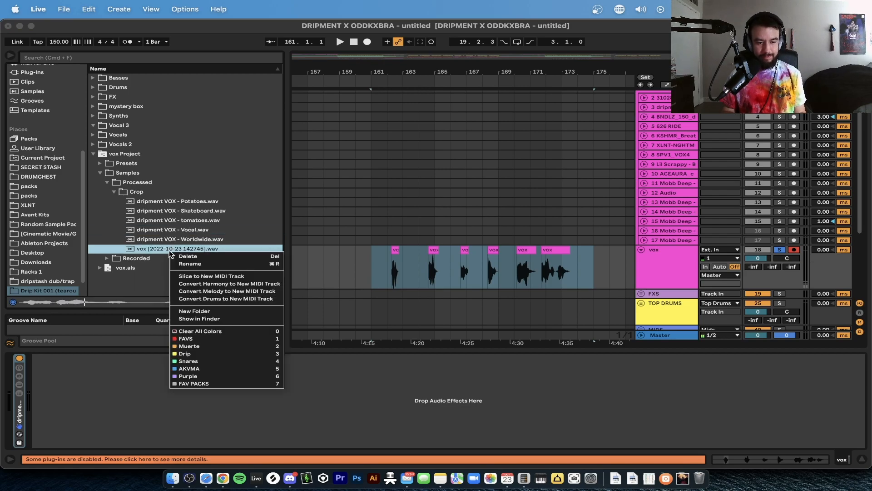
click(184, 264)
key(super+v)
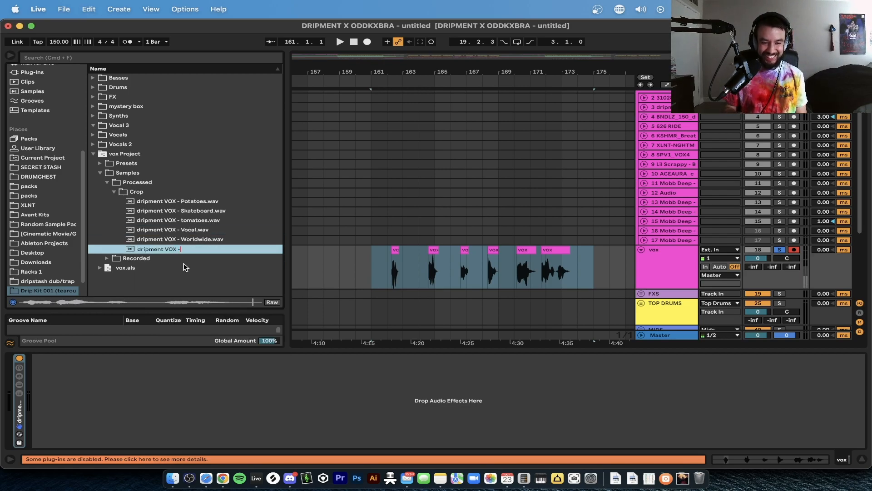
text(Prestige Wr)
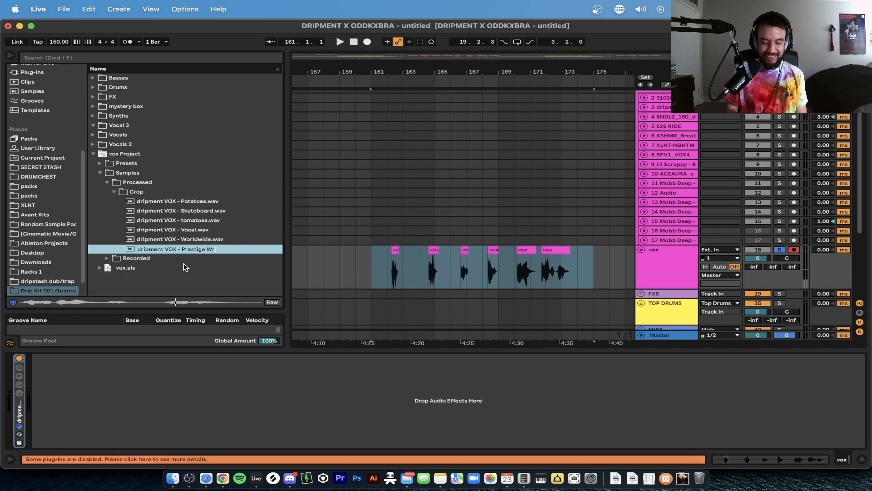
text(orldwide)
key(Return)
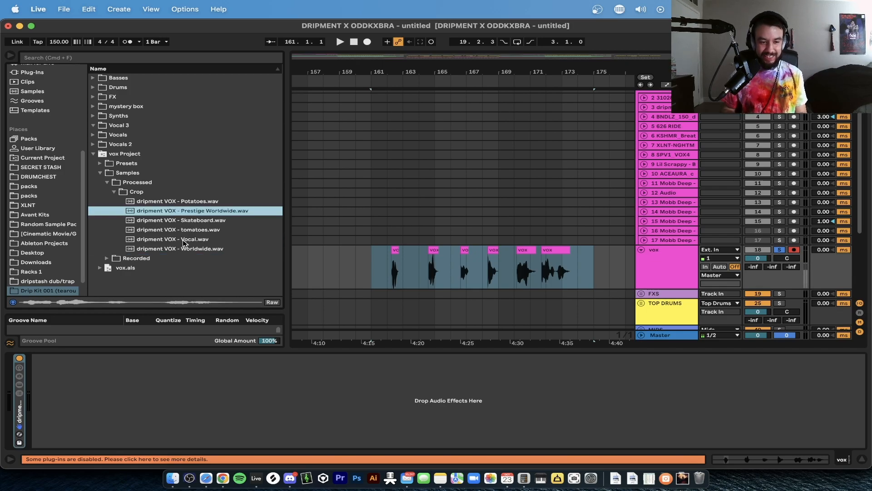
Capitalize the tomatoes sample's name as dripment VOX - Tomatoes.
right_click(185, 230)
click(194, 246)
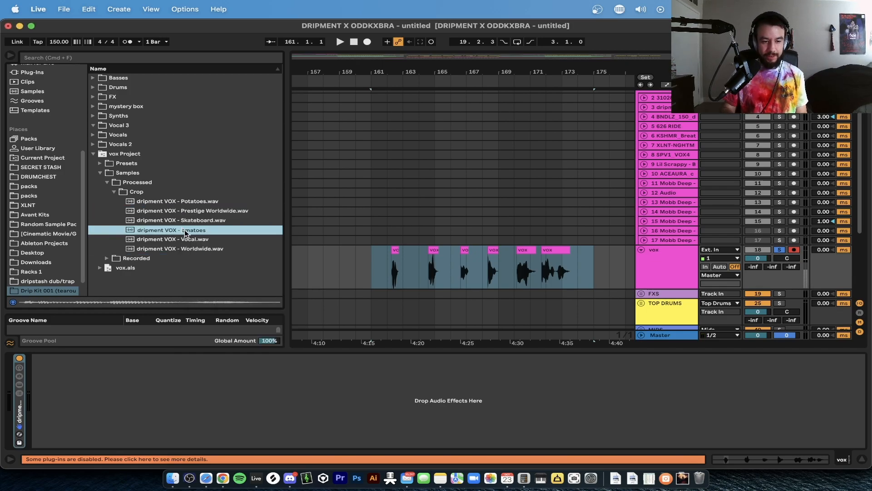
key(Return)
Move all six dripment VOX samples from the Crop folder into the Vocal 3 folder, and collapse Vocal 3.
click(157, 200)
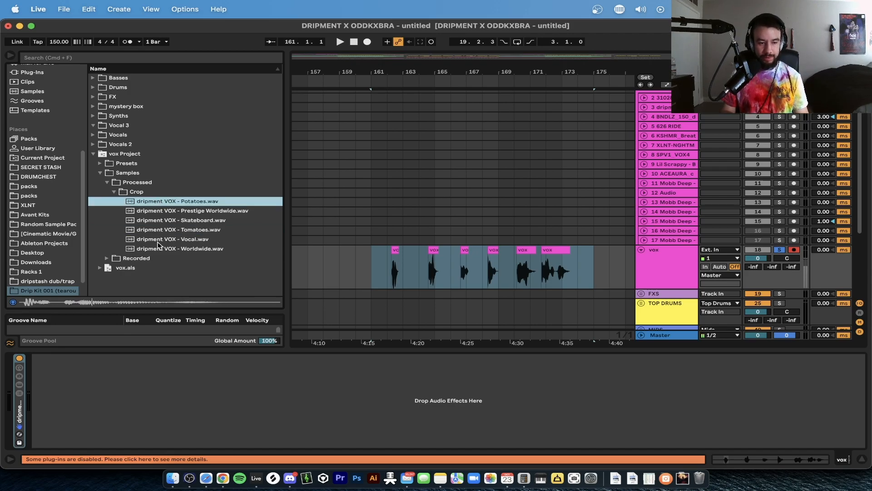
shift+click(160, 248)
drag(154, 206, 122, 129)
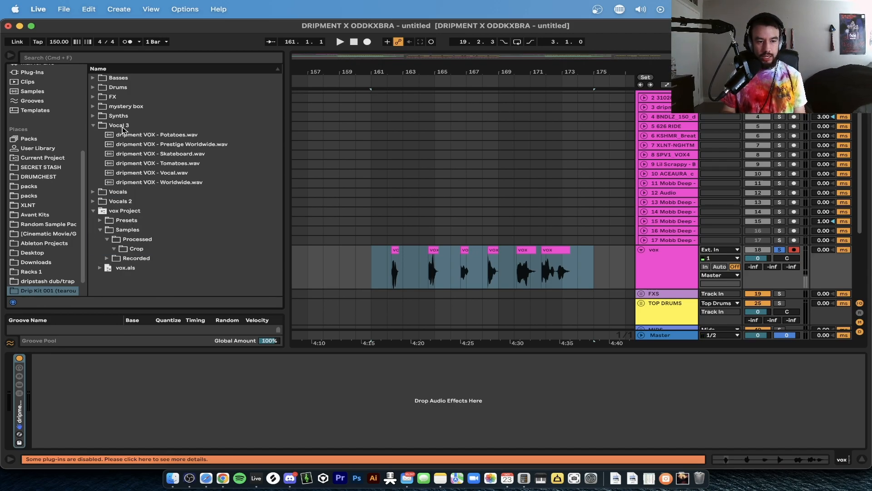
click(93, 125)
Collapse the vox Project folder and move it to the trash.
click(117, 154)
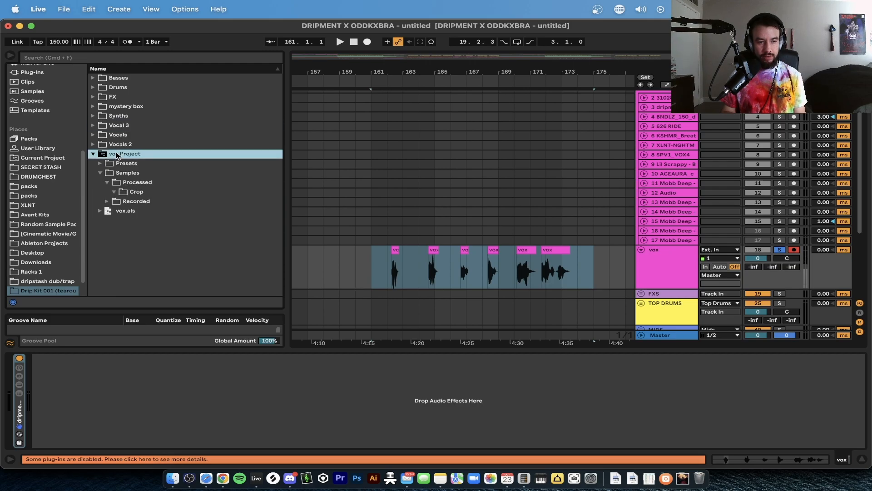
click(93, 154)
right_click(111, 154)
click(127, 164)
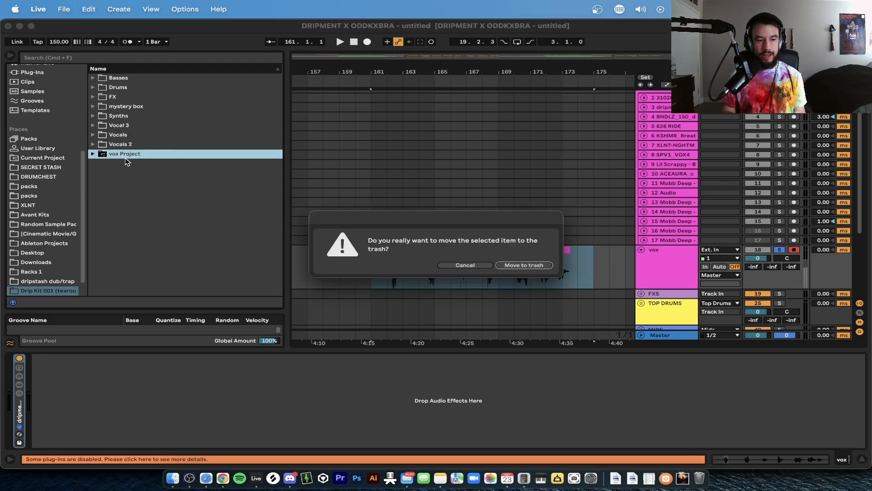
click(522, 266)
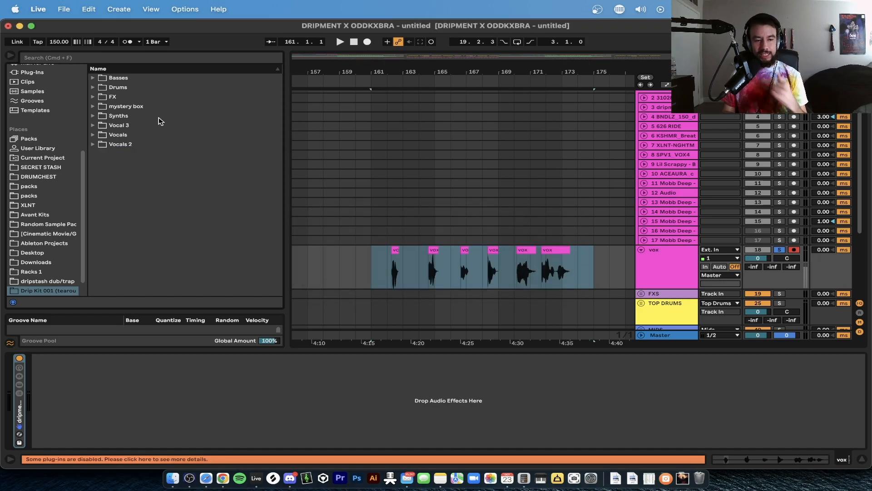
Expand the Vocal 3 folder and audition its Prestige Worldwide, Tomatoes and Vocal samples.
click(93, 125)
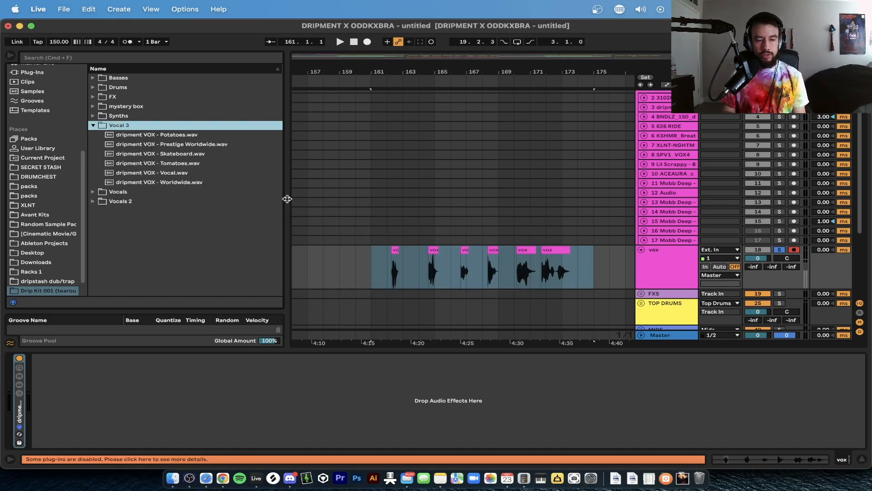
click(148, 145)
click(150, 163)
click(150, 173)
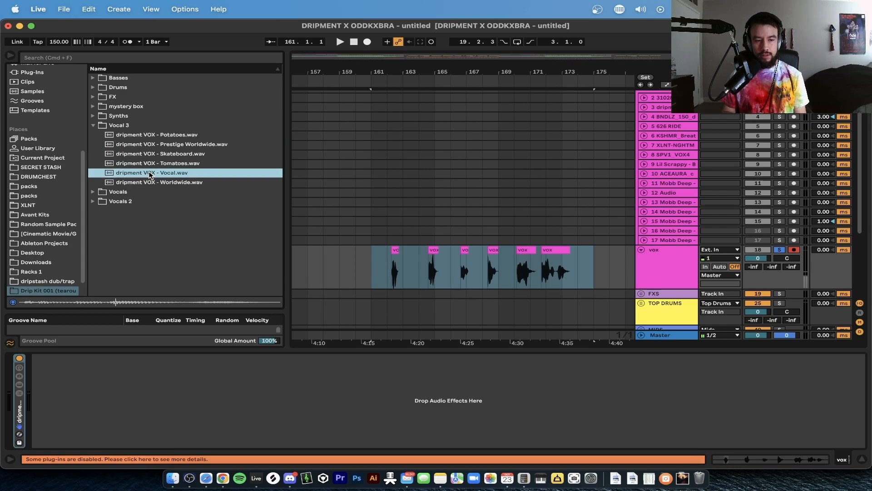